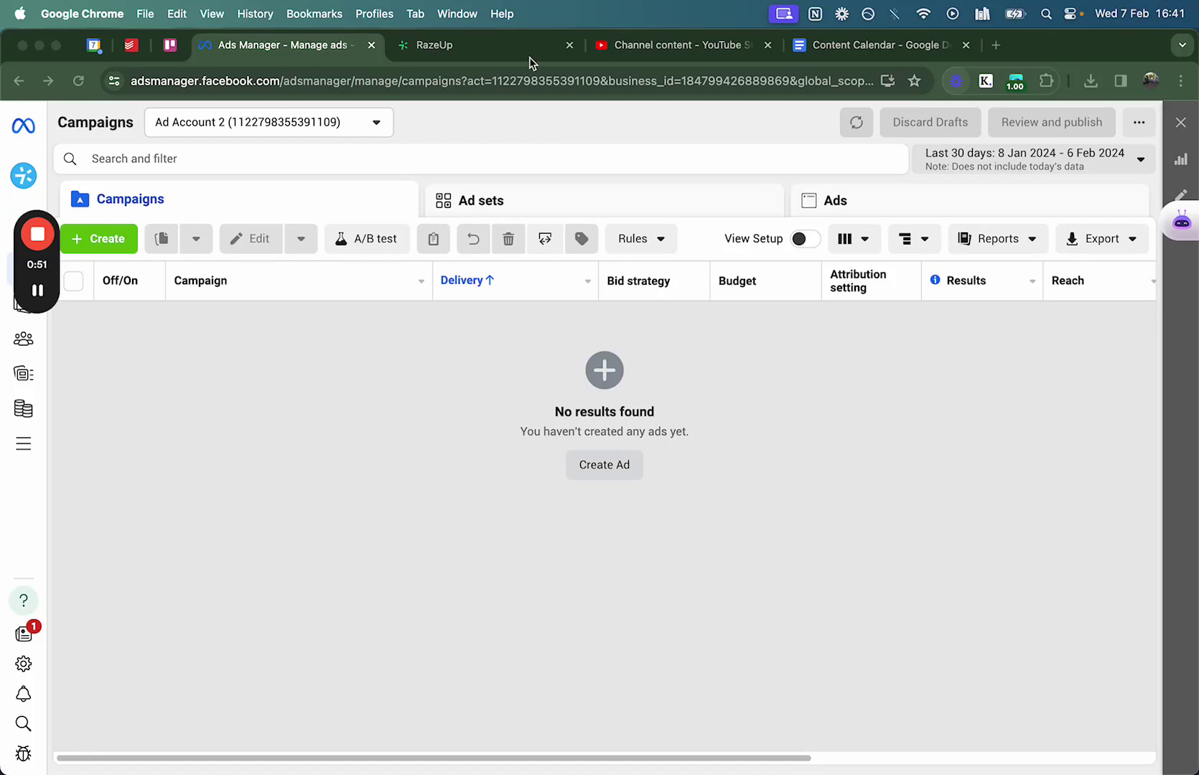
Step: Open Meta Business Suite in a new browser tab and look through its full tools list and the business account's settings
click(998, 49)
text(business)
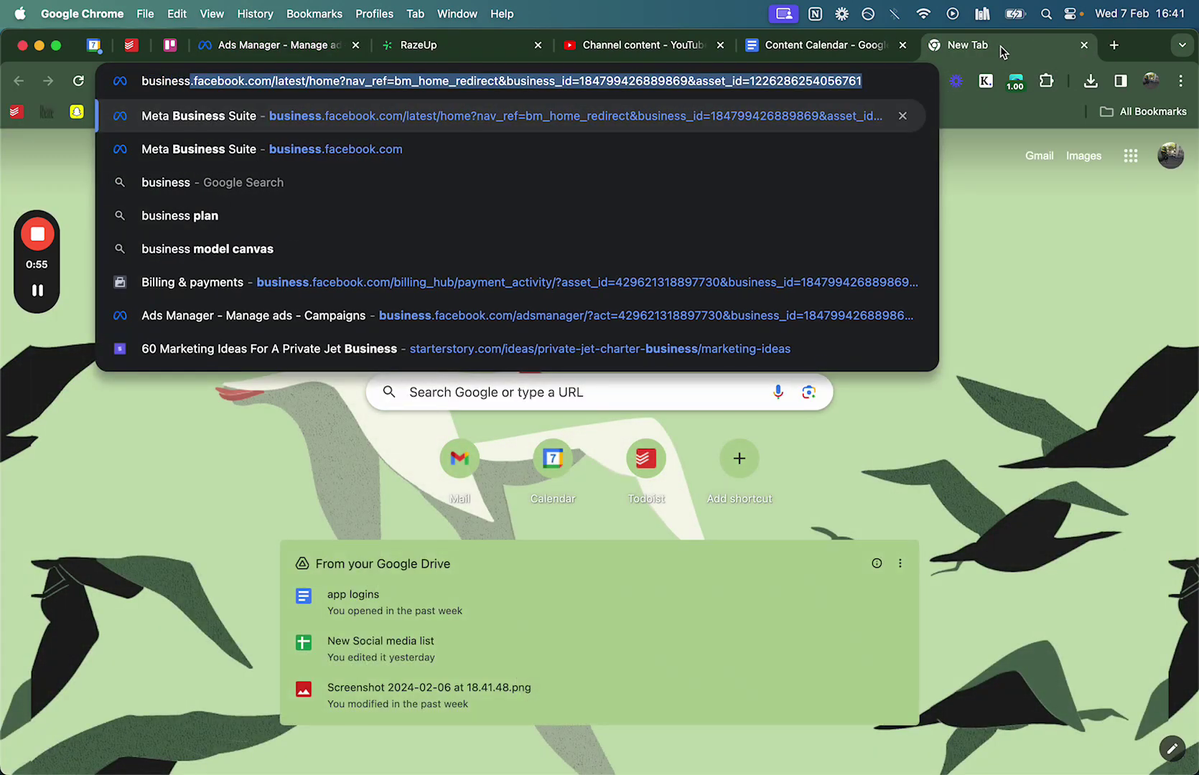
key(Return)
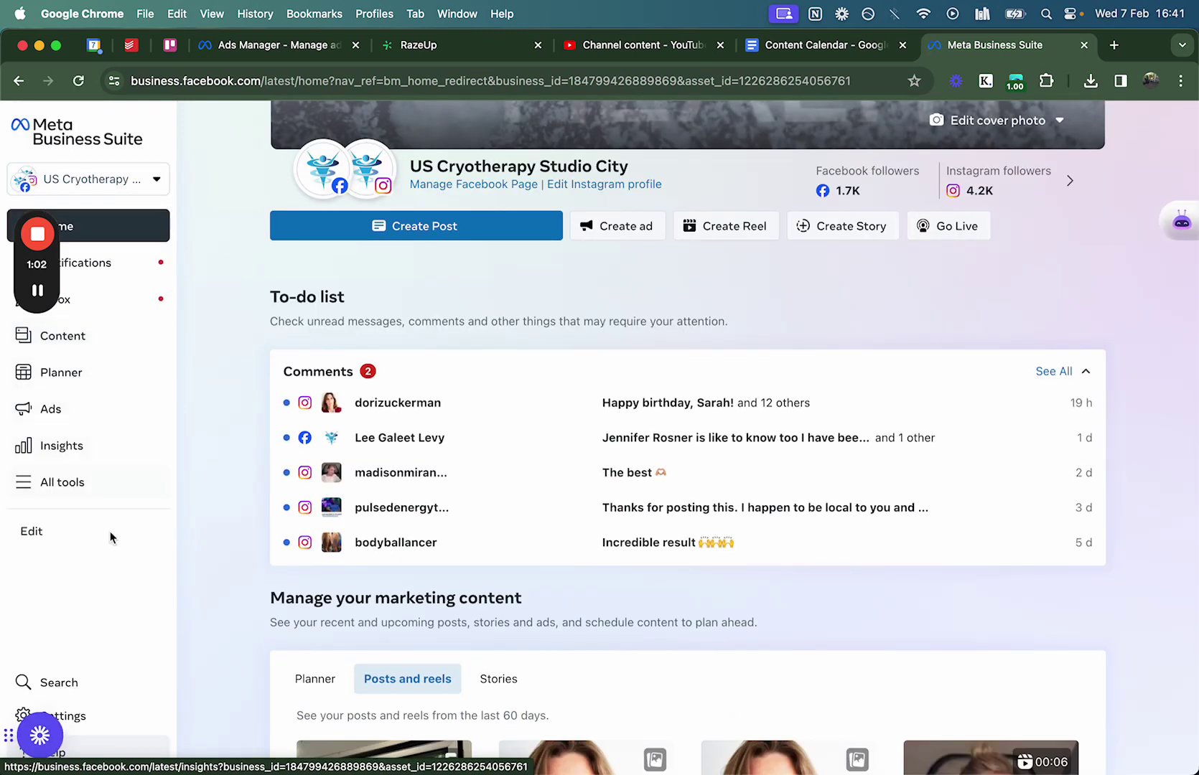
click(72, 484)
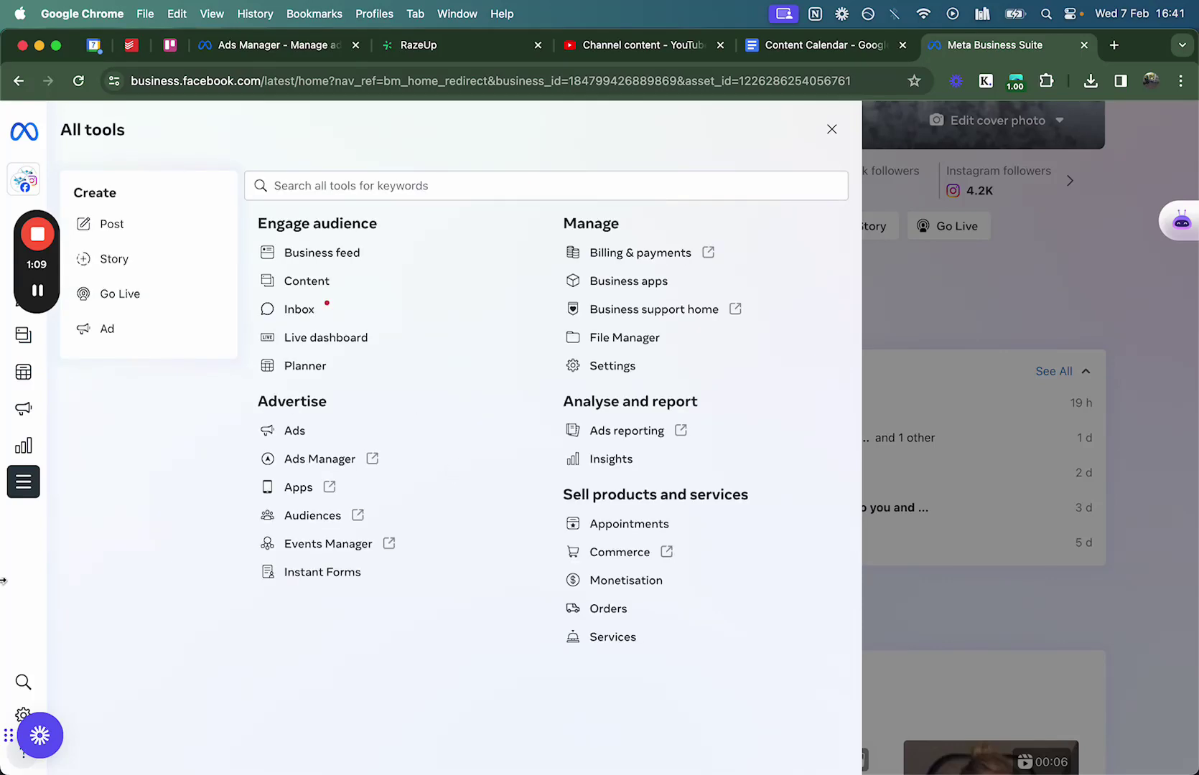
click(99, 718)
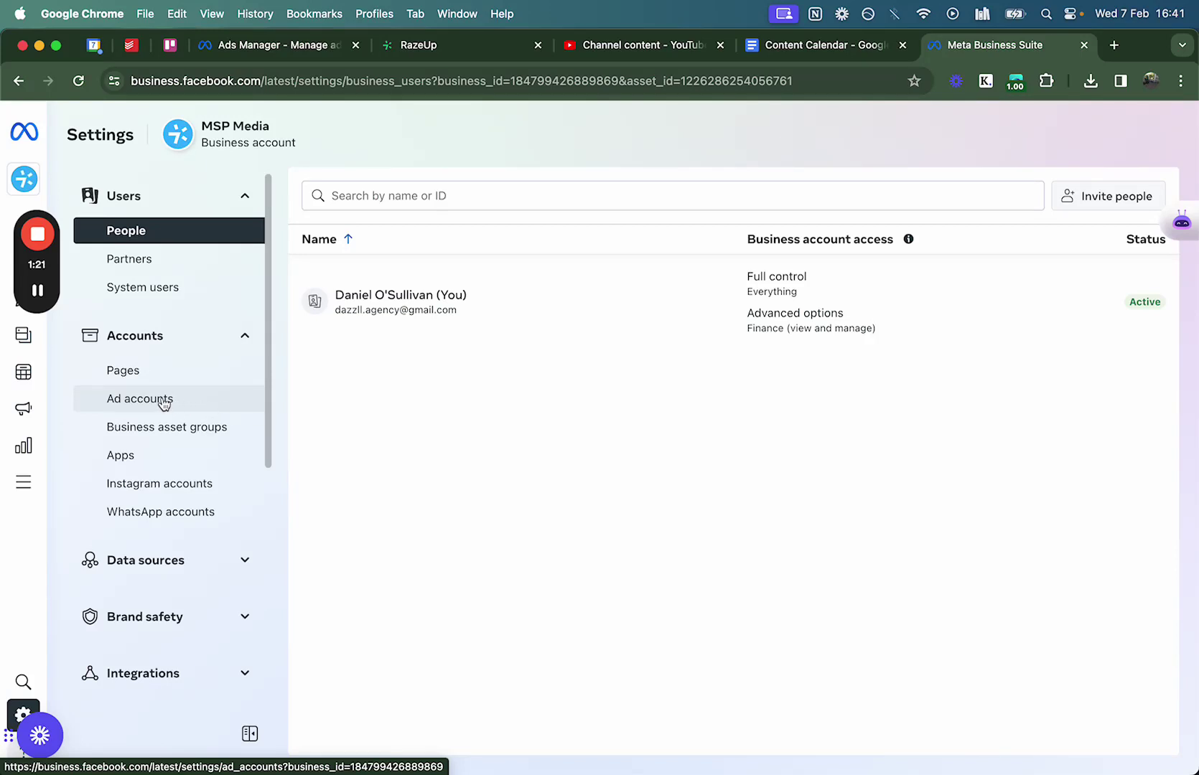
click(58, 481)
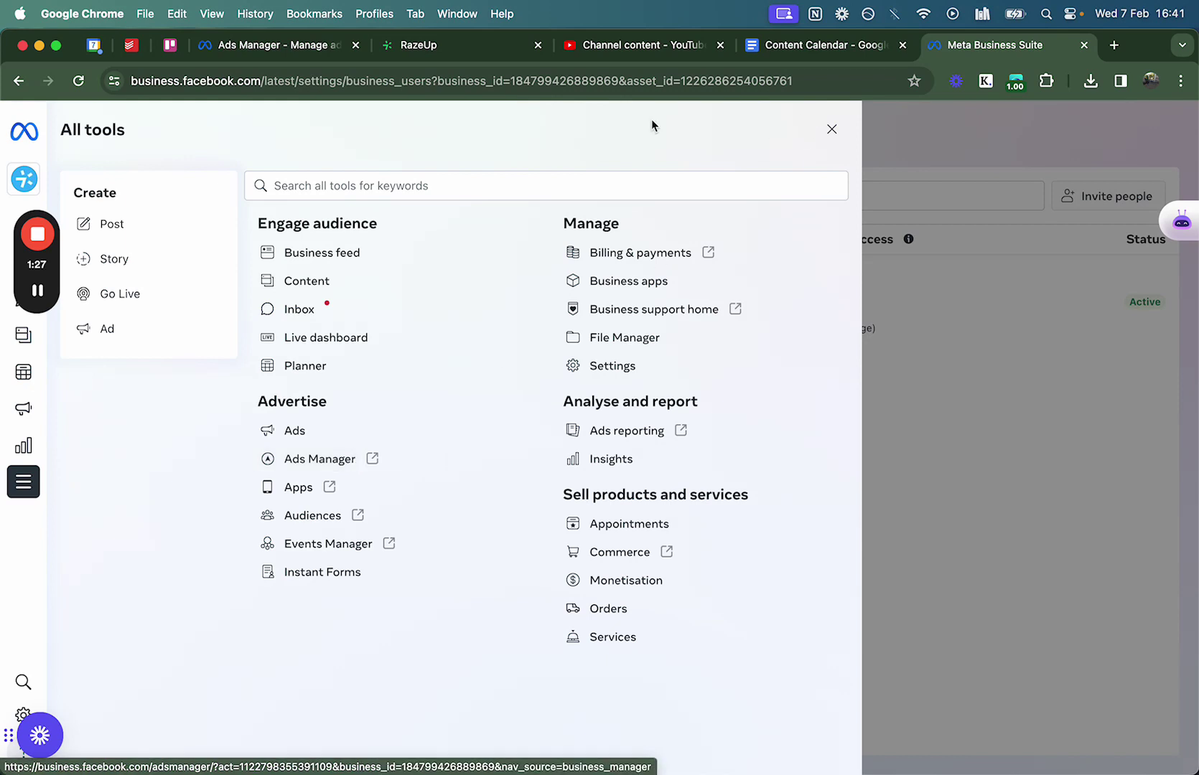
Step: Switch back to Ads Manager and create a new campaign with the Leads objective and the Manual leads campaign setup
click(281, 47)
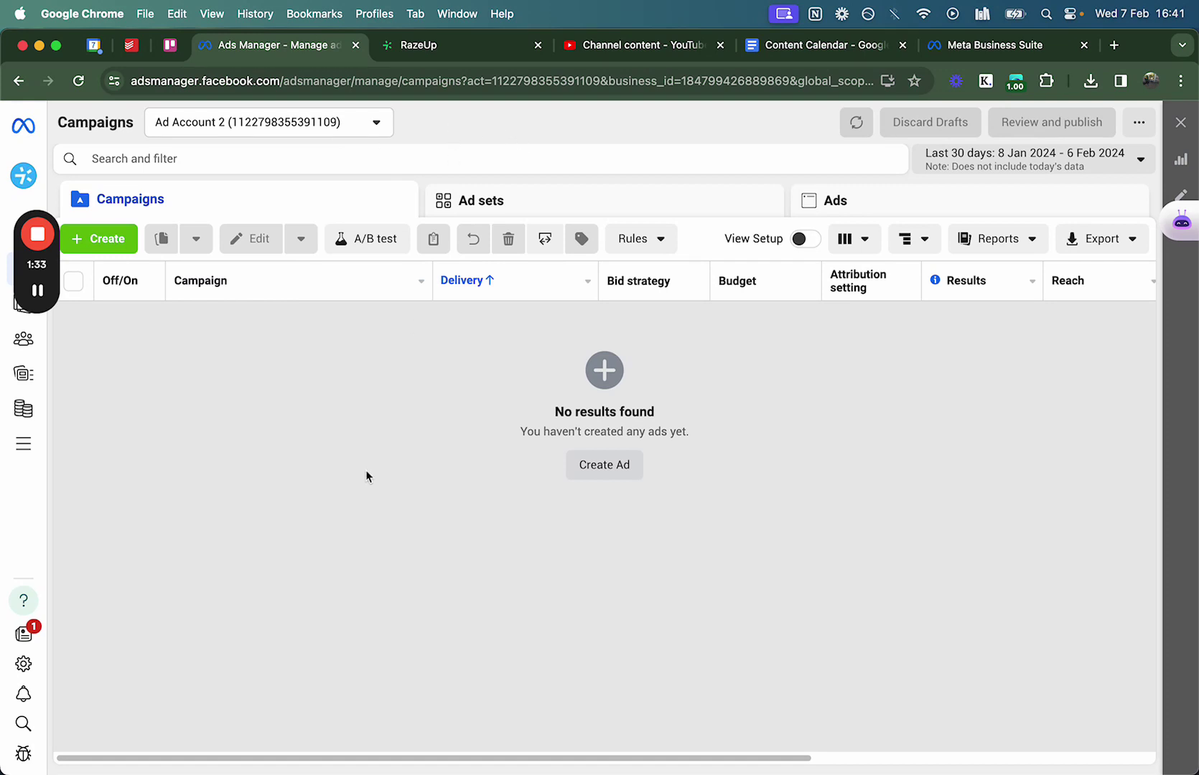
mouse_move(33, 482)
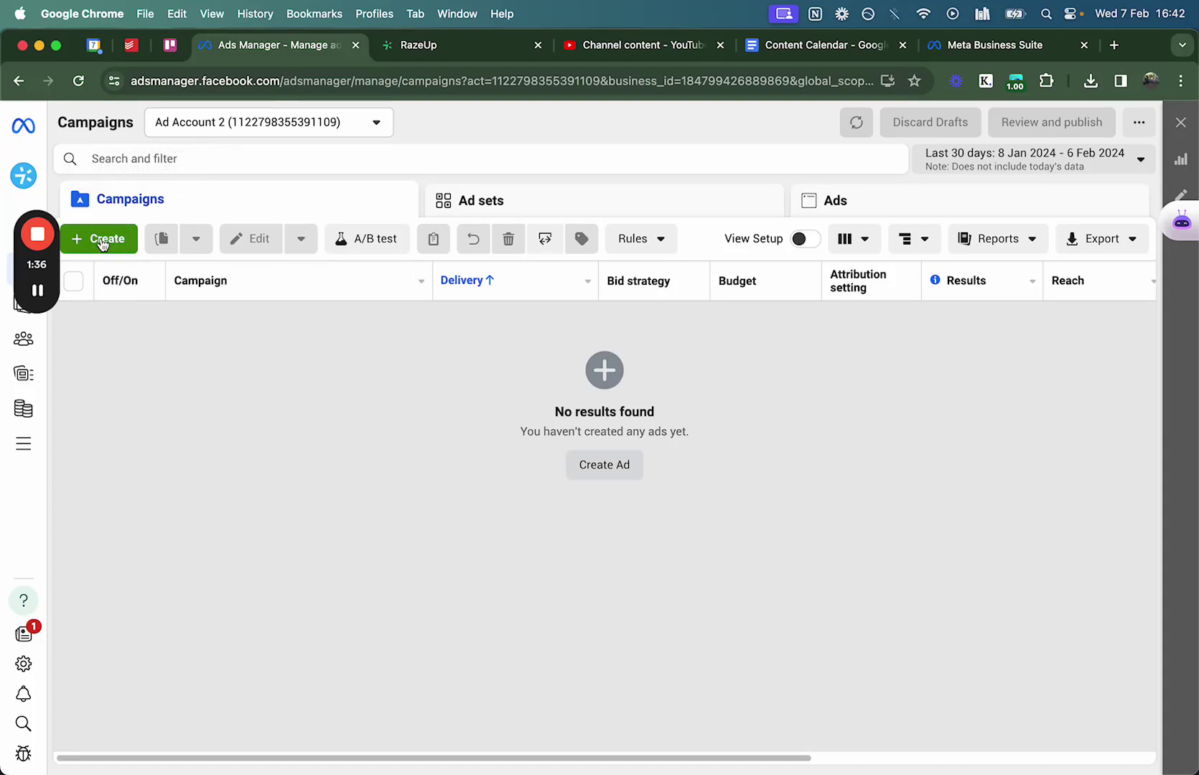
click(114, 241)
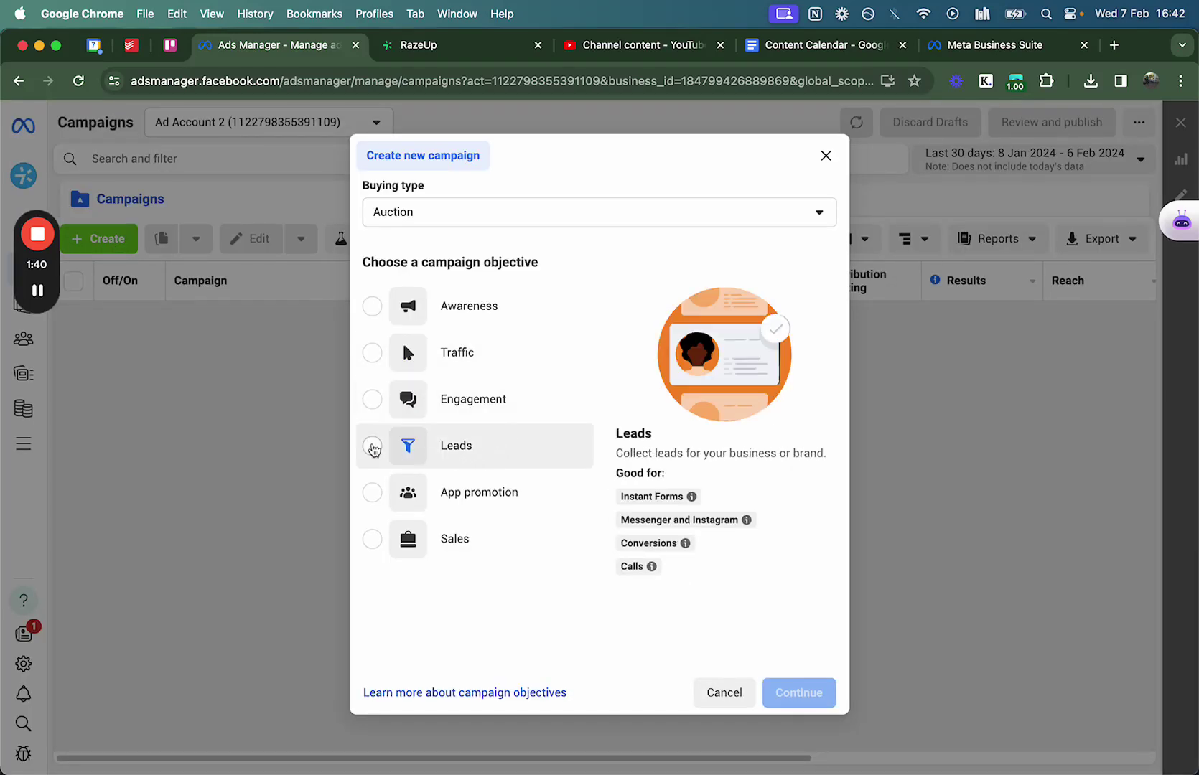
click(372, 445)
click(788, 692)
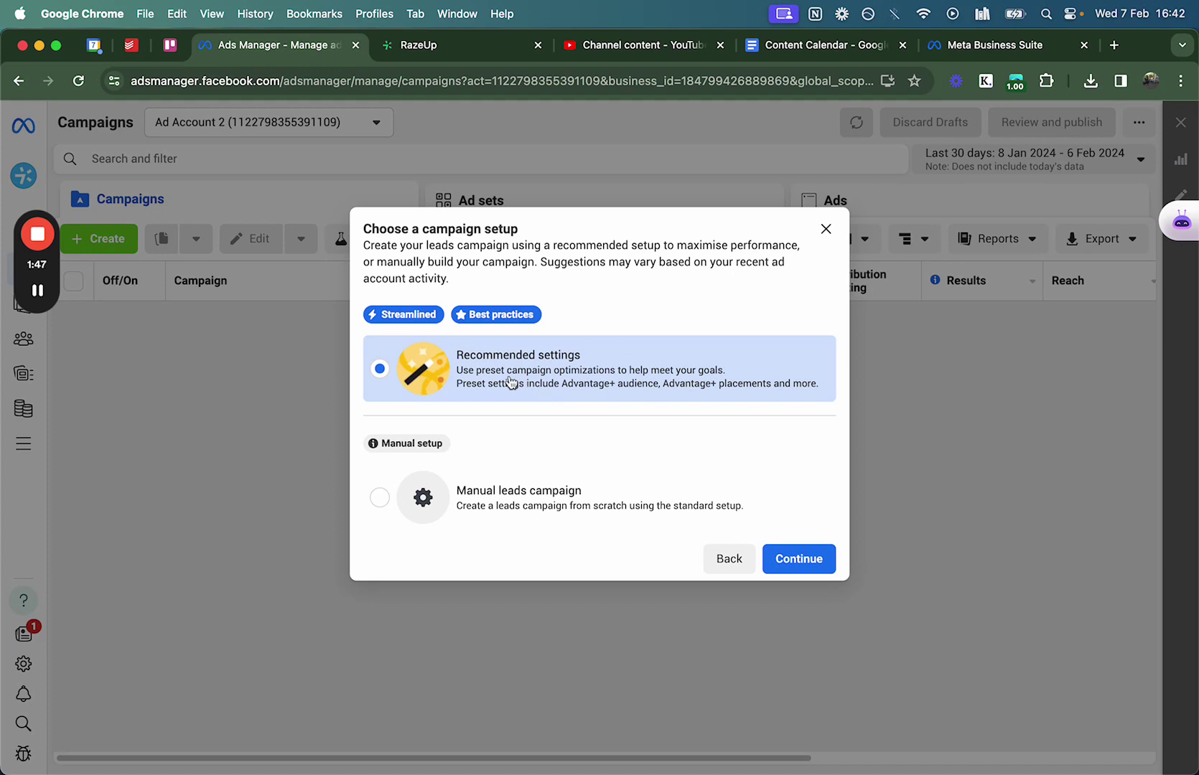
click(503, 495)
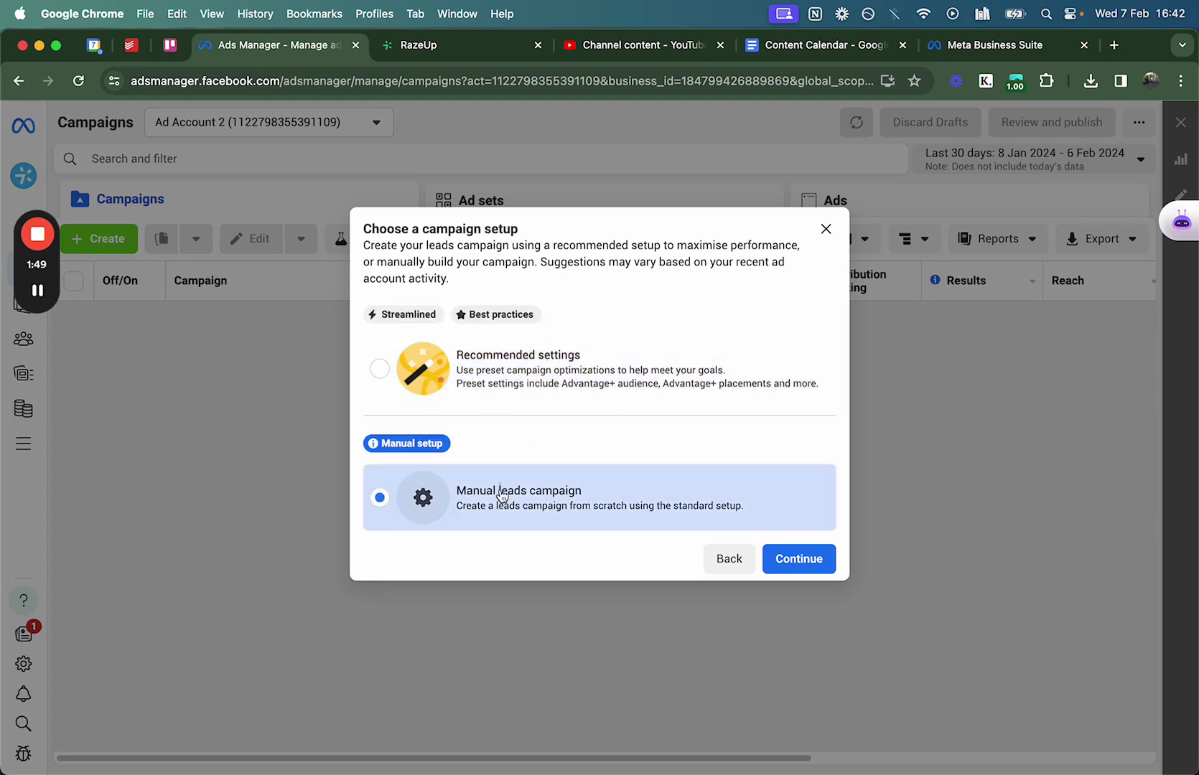
click(799, 561)
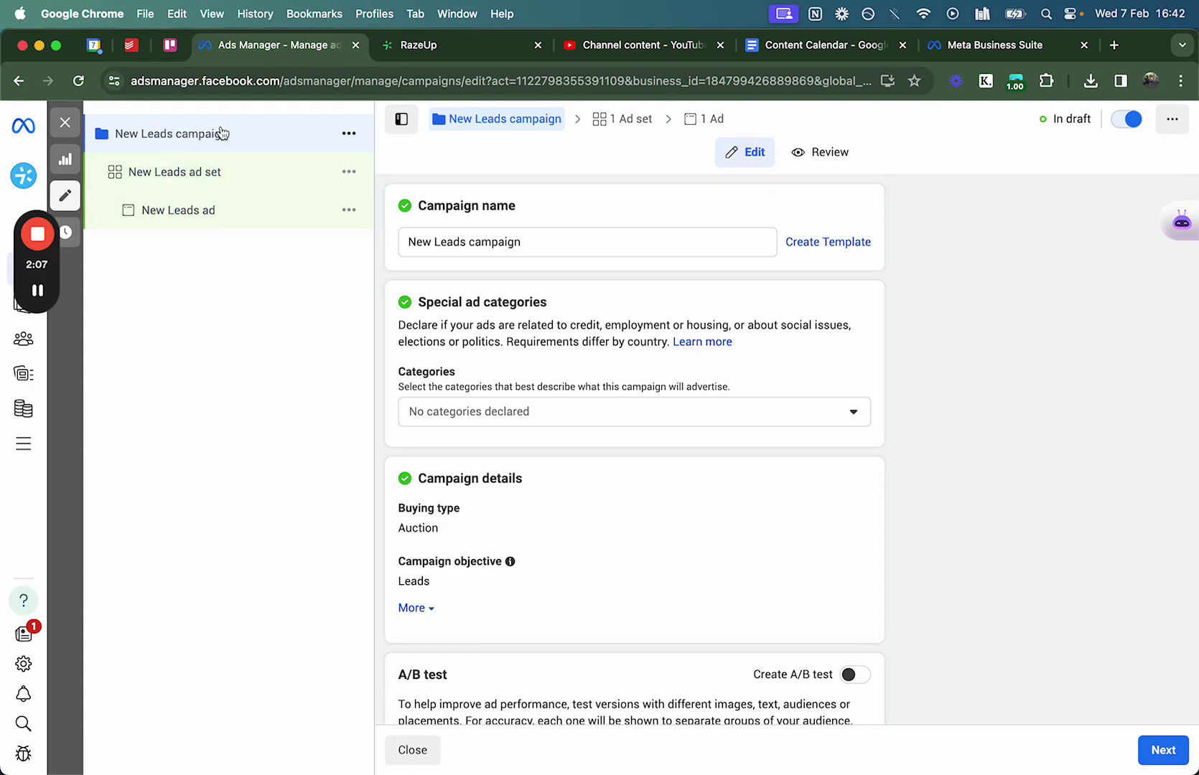
Step: Name the campaign "Roofing Campaign - 07/02/2024"
triple_click(506, 240)
text(Roofinog)
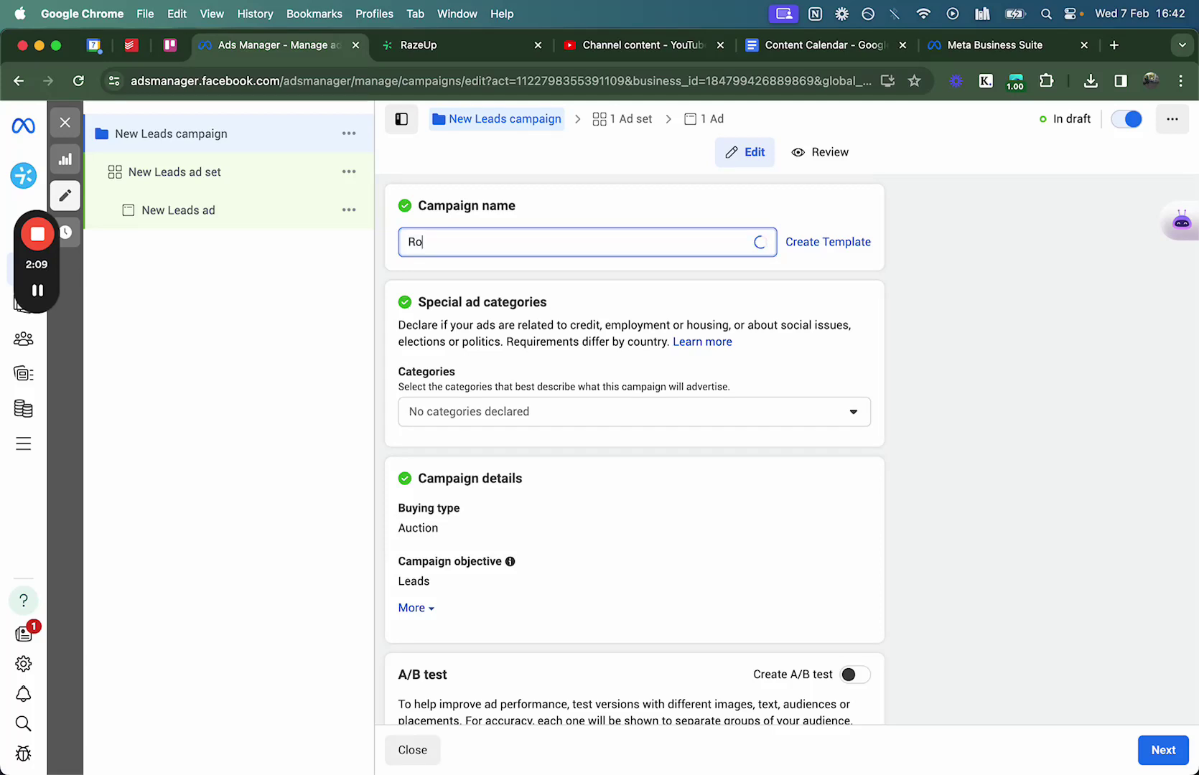
key(BackSpace)
key(BackSpace)
key(BackSpace)
key(BackSpace)
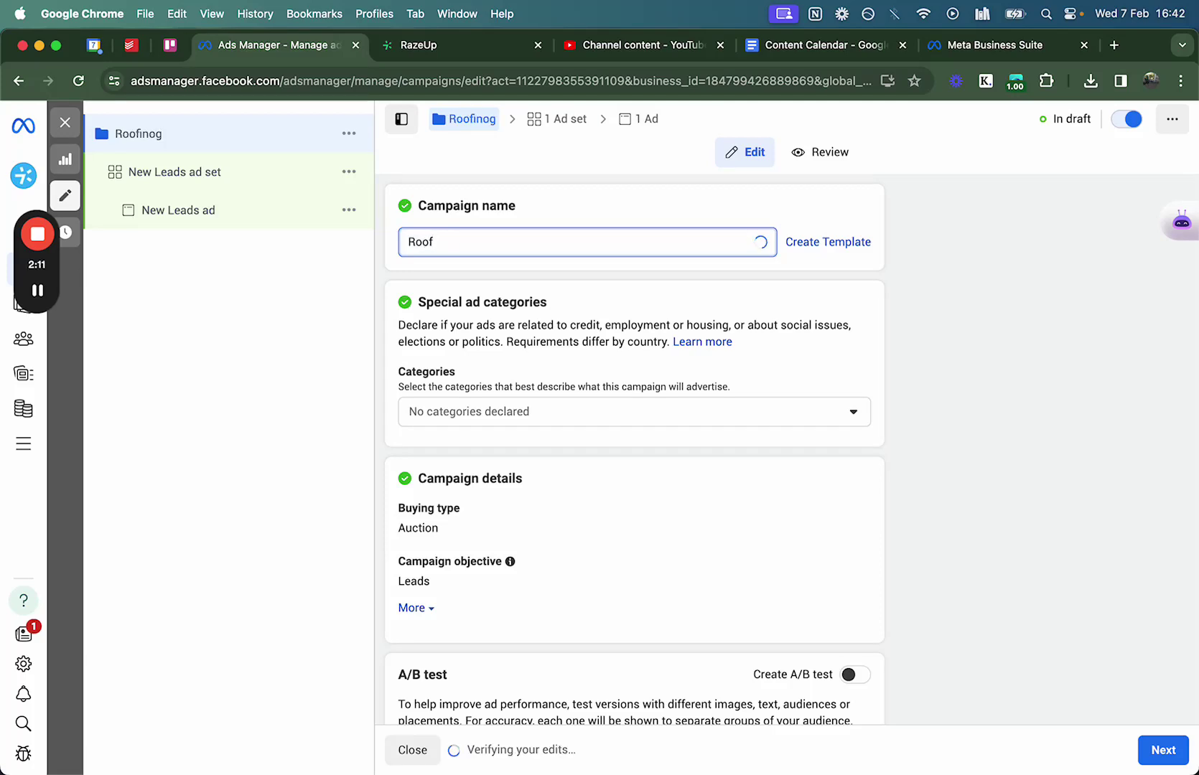
text(ing Campaign )
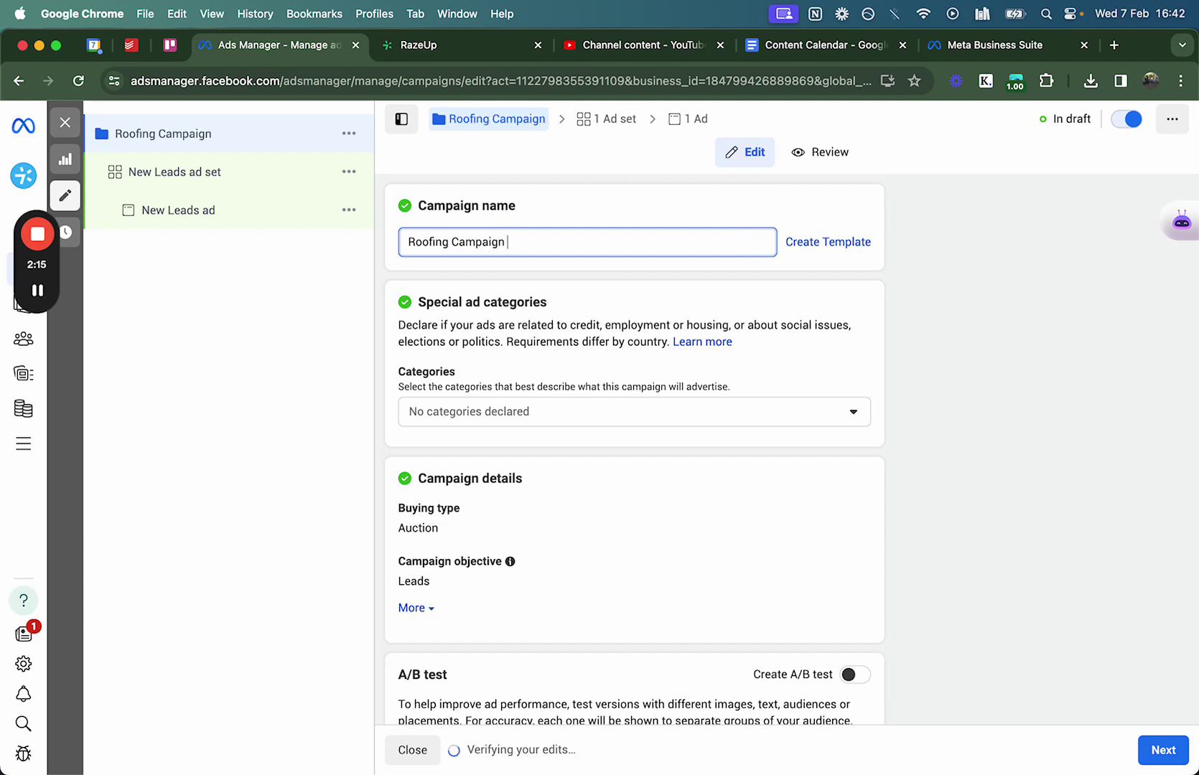
text(- )
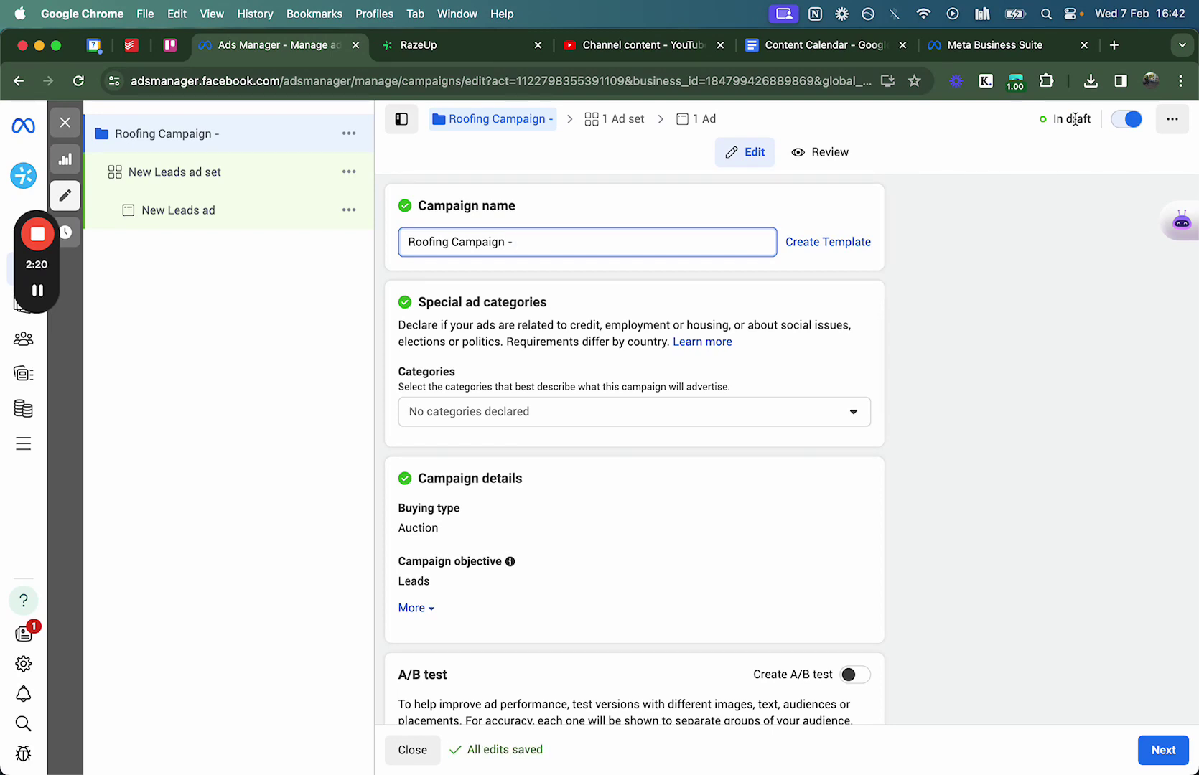
text(07)
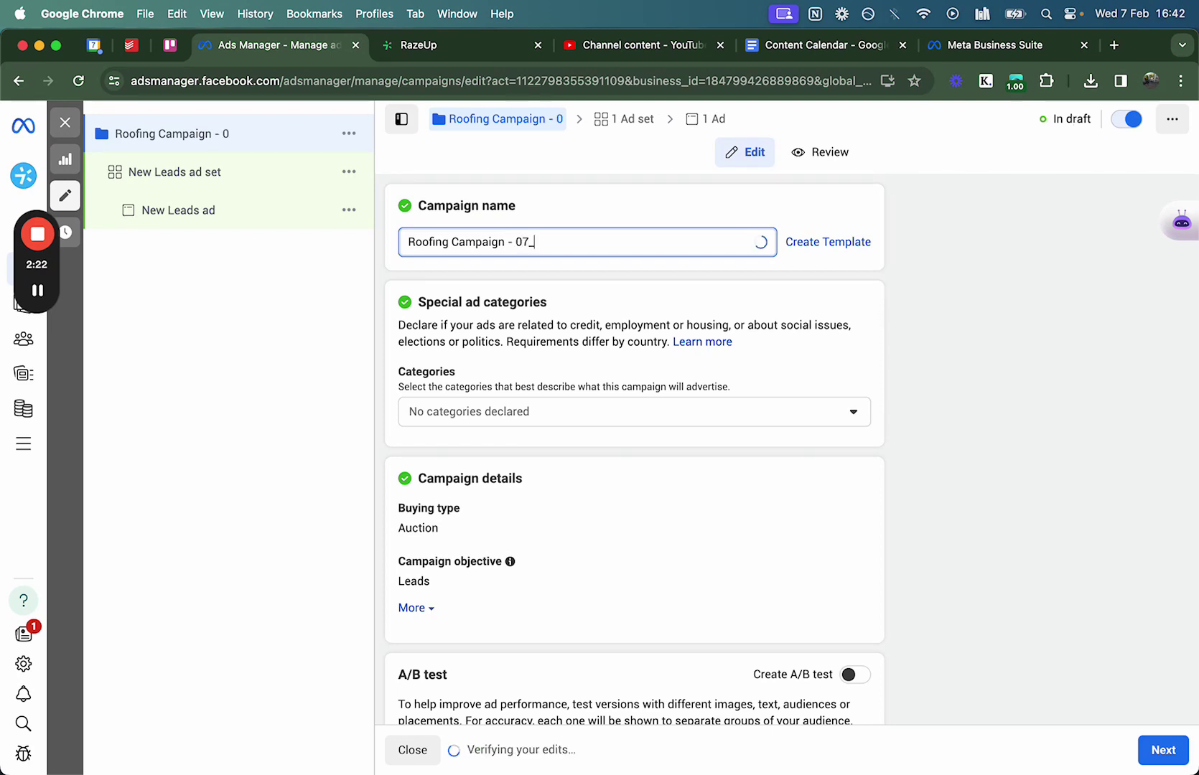
text(/0)
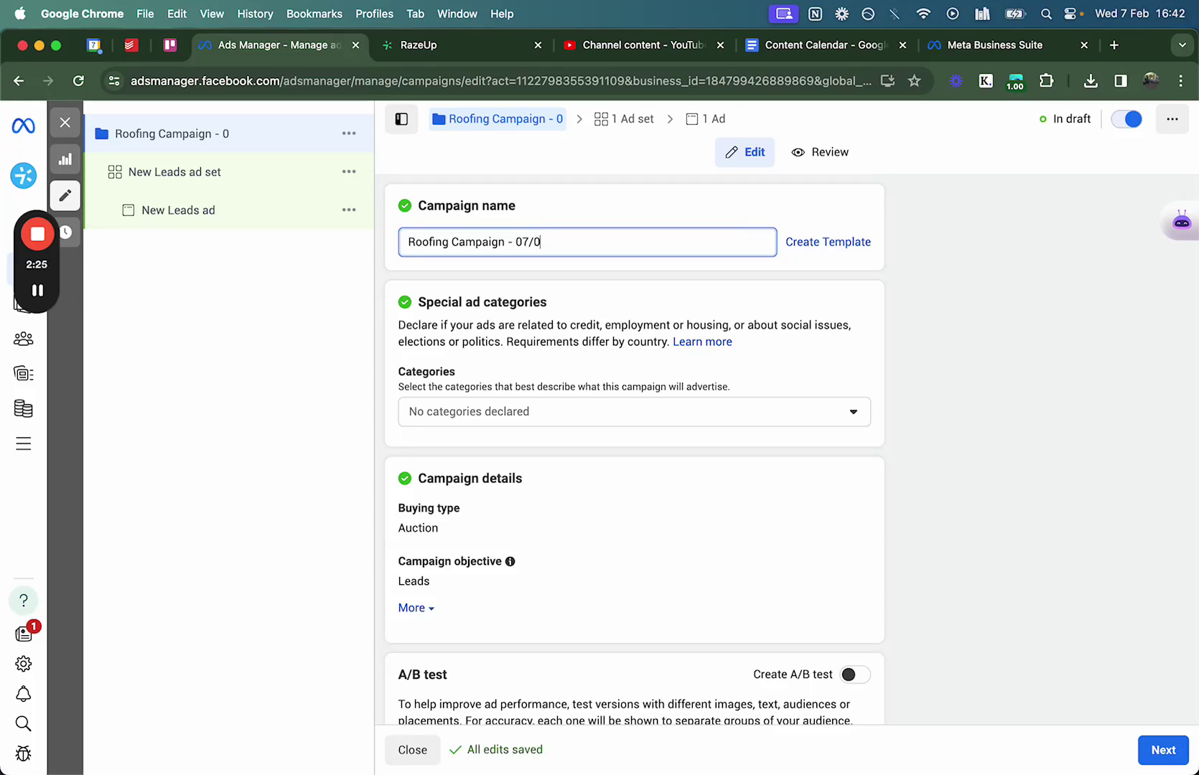
text(2/2024)
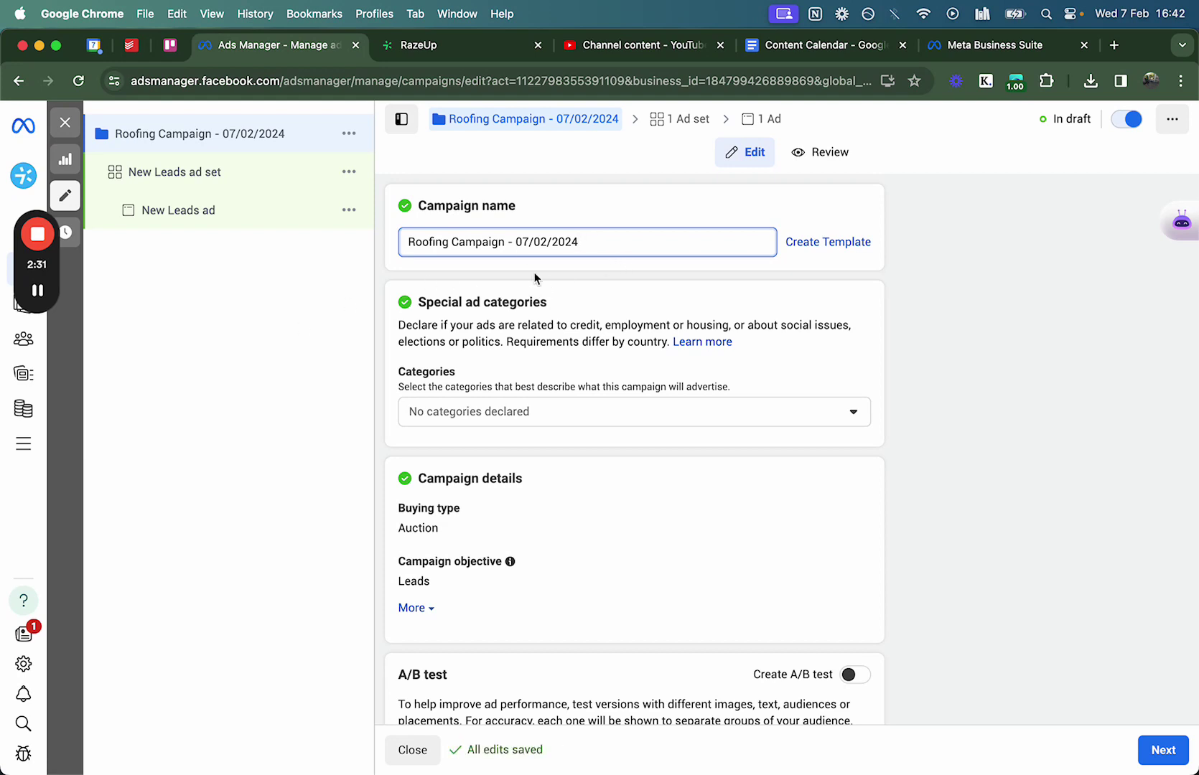
Step: Examine the campaign's special ad category options and the explanation of the Advantage campaign budget
scroll(573, 399, down, 2)
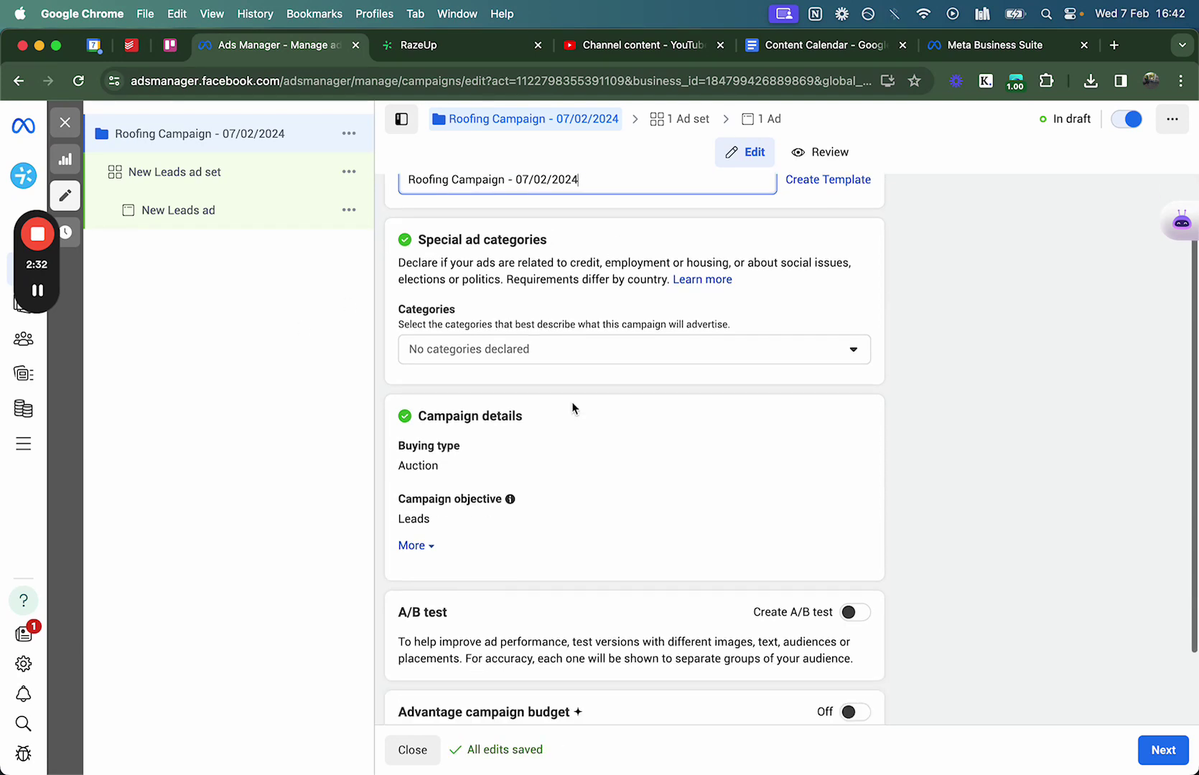
click(494, 350)
scroll(570, 403, down, 2)
scroll(570, 402, up, 2)
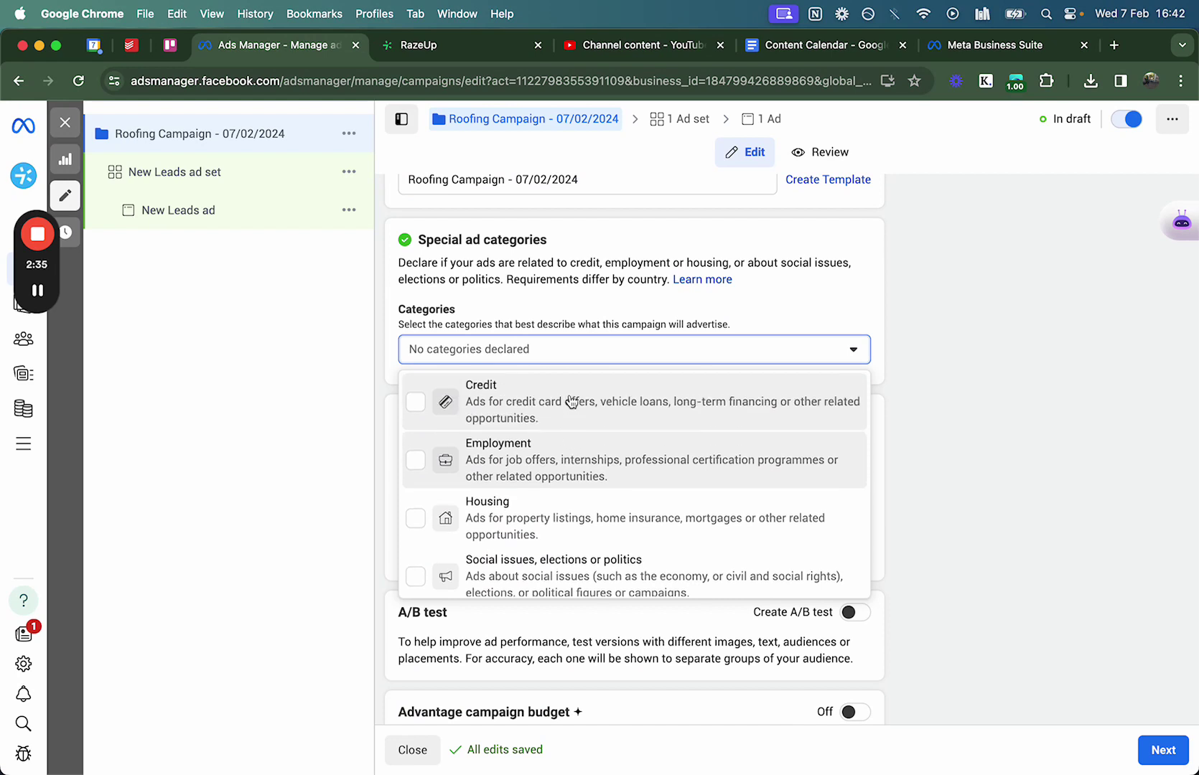
scroll(624, 478, down, 2)
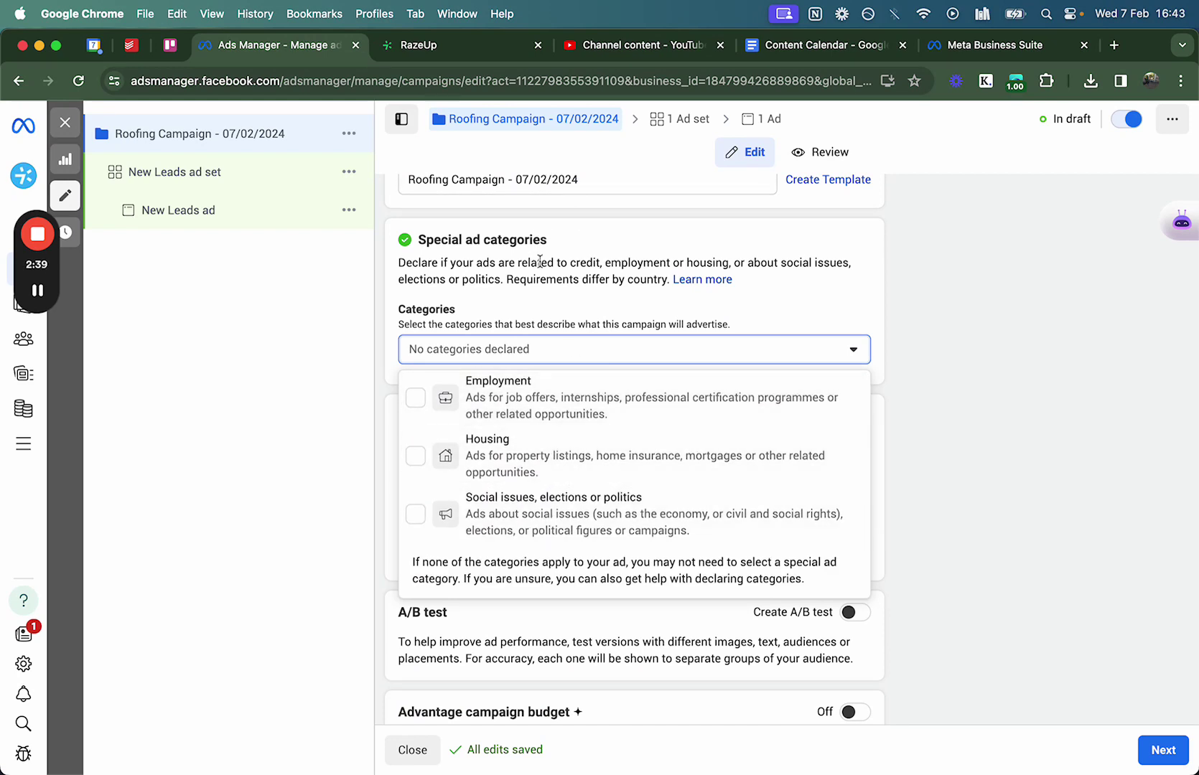
click(572, 276)
scroll(559, 357, down, 3)
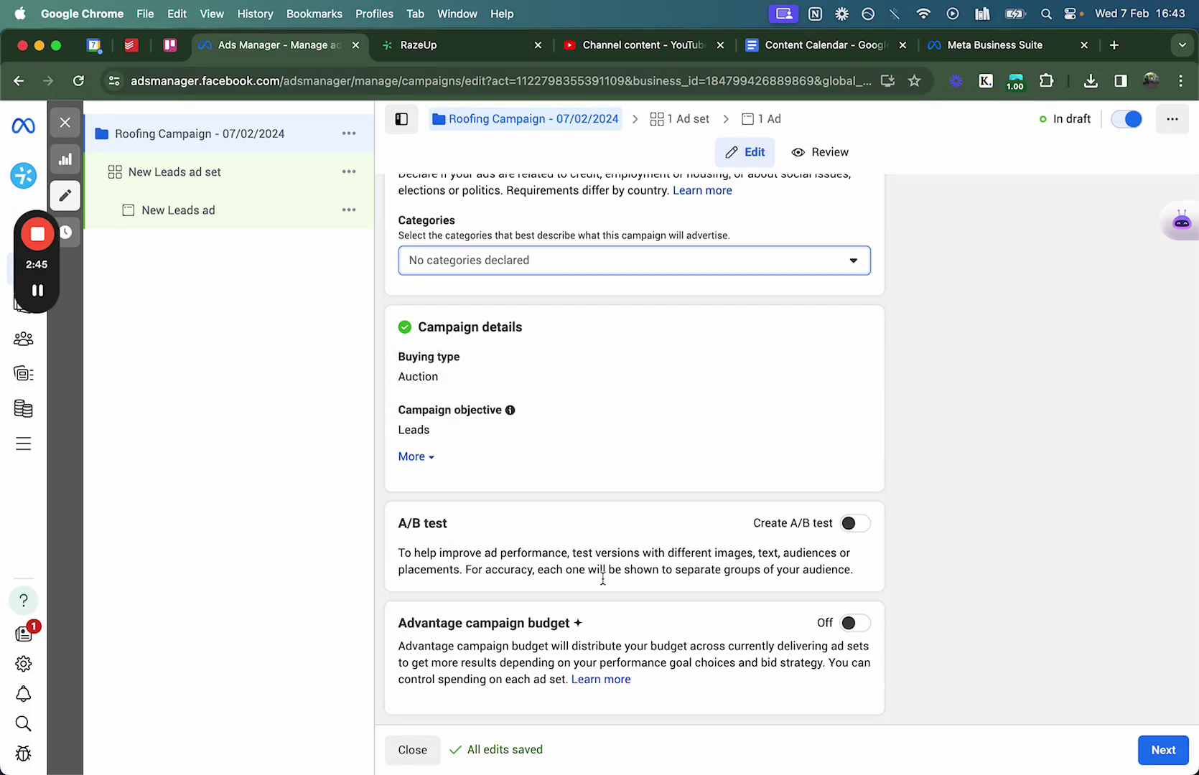
triple_click(447, 621)
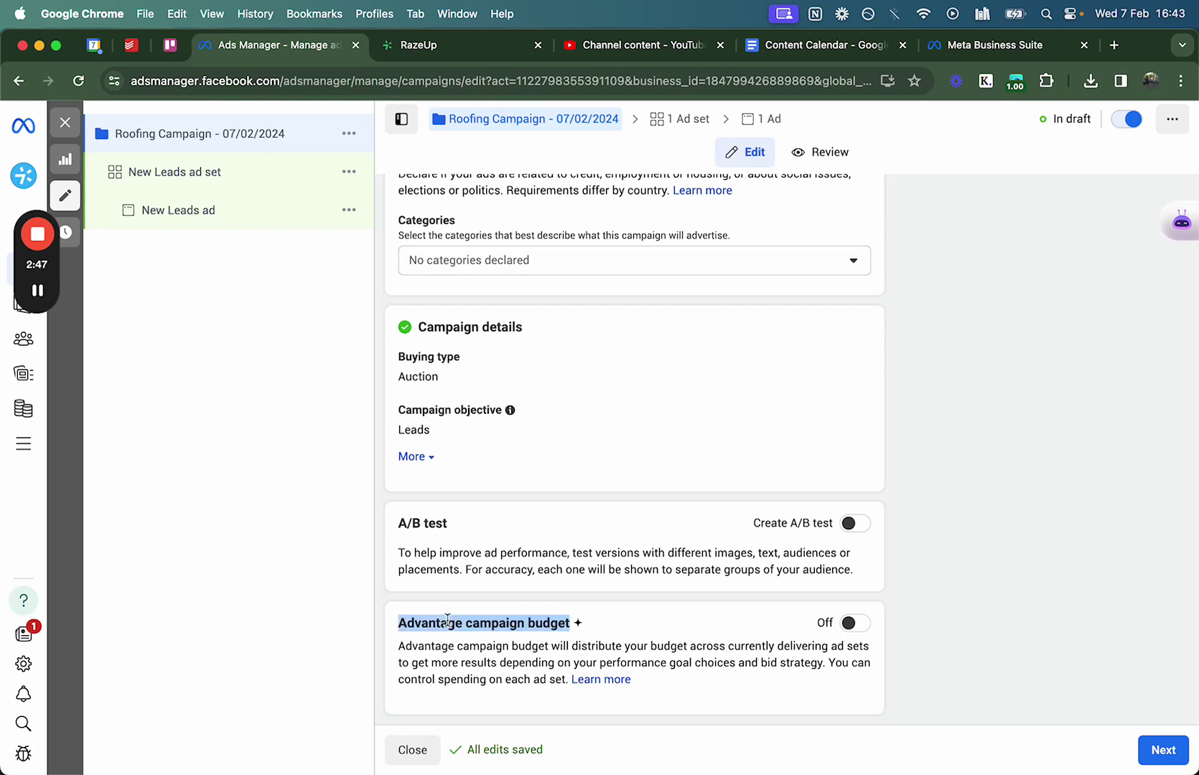
triple_click(583, 628)
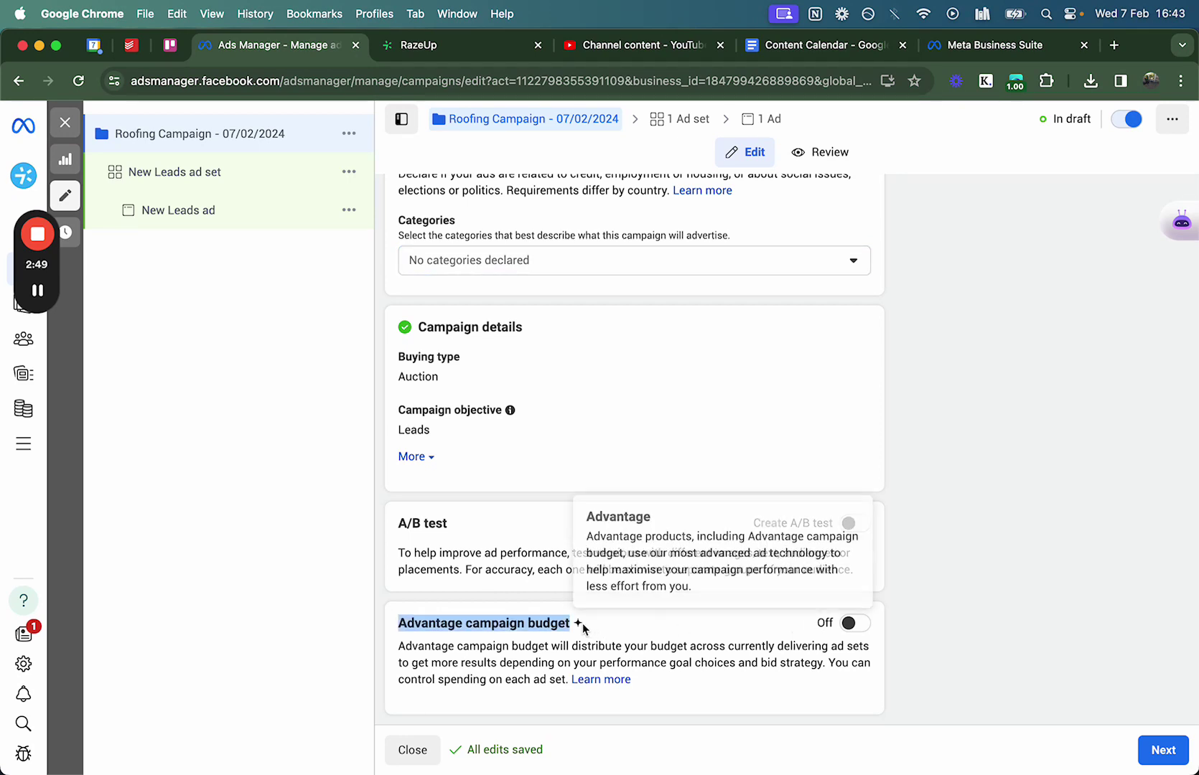
click(530, 624)
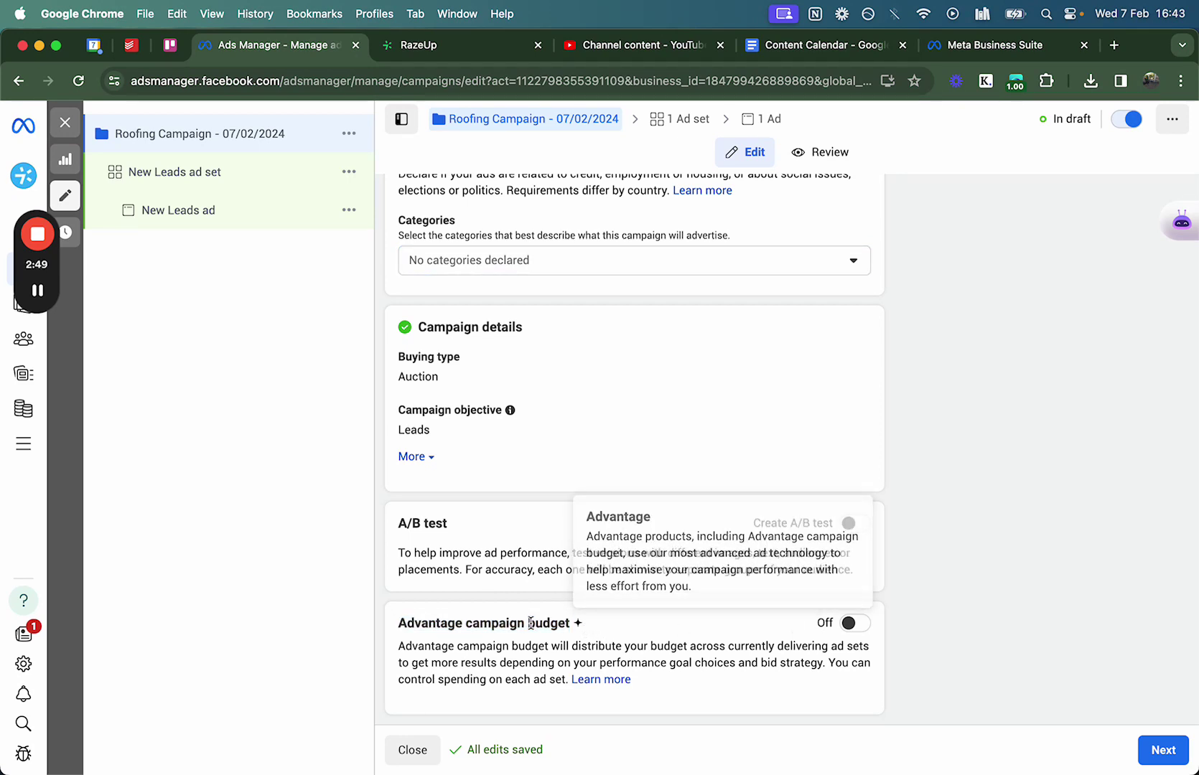
Step: Open the campaign's ad set and rename it "Roofing ad set 1"
click(160, 181)
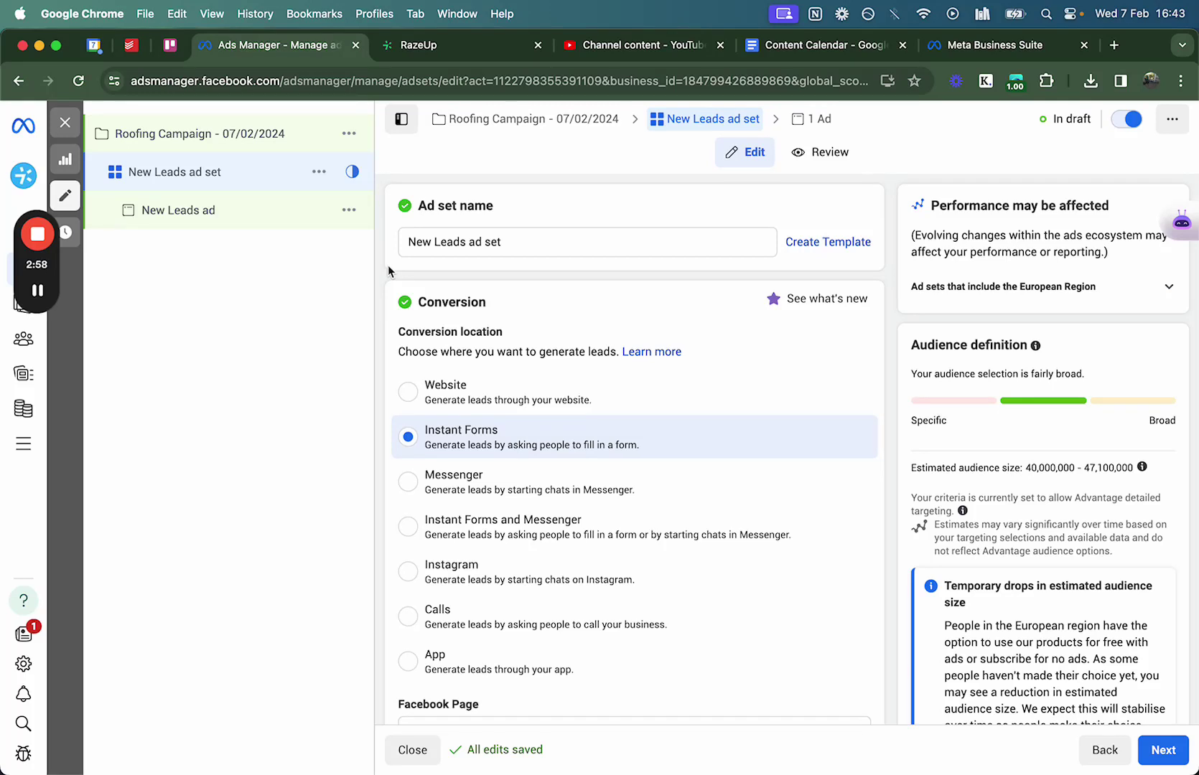
click(761, 242)
key(super+a)
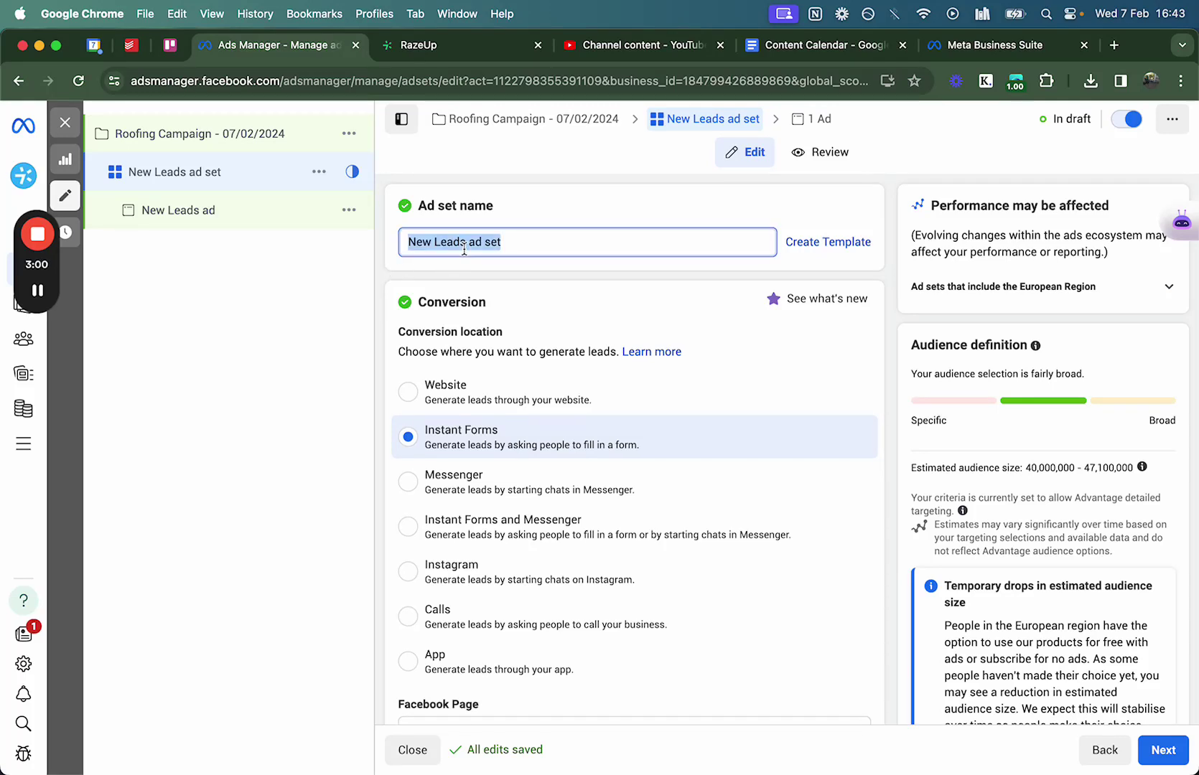
text(Foofin)
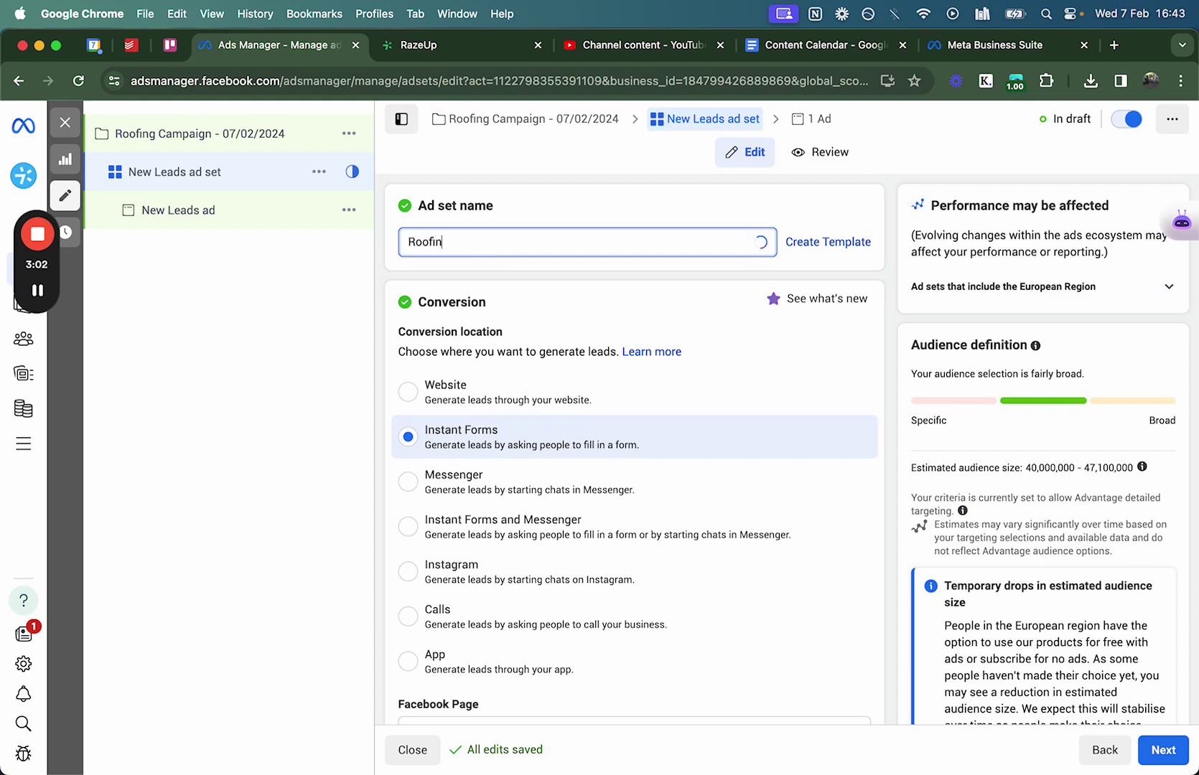
text(g ad set 1)
Step: Compare the Website and Instant Forms conversion locations, and set the ad set's conversion location to Website
scroll(508, 410, down, 2)
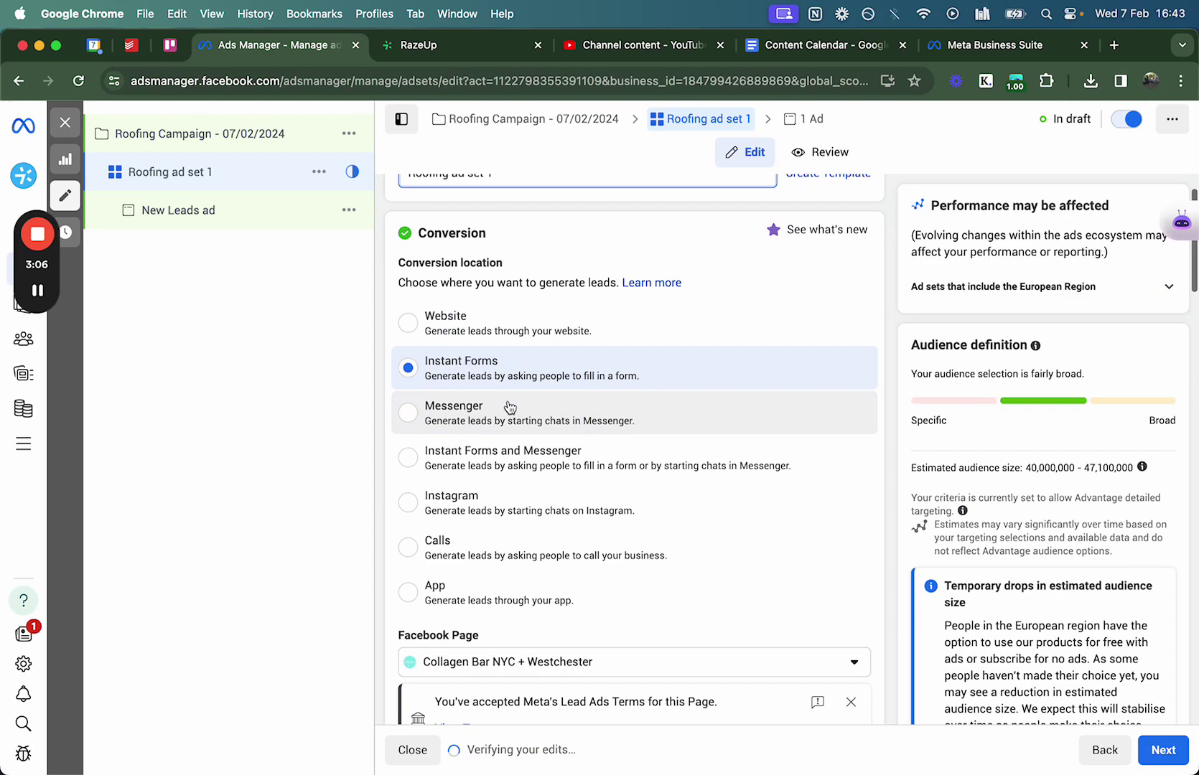
click(503, 336)
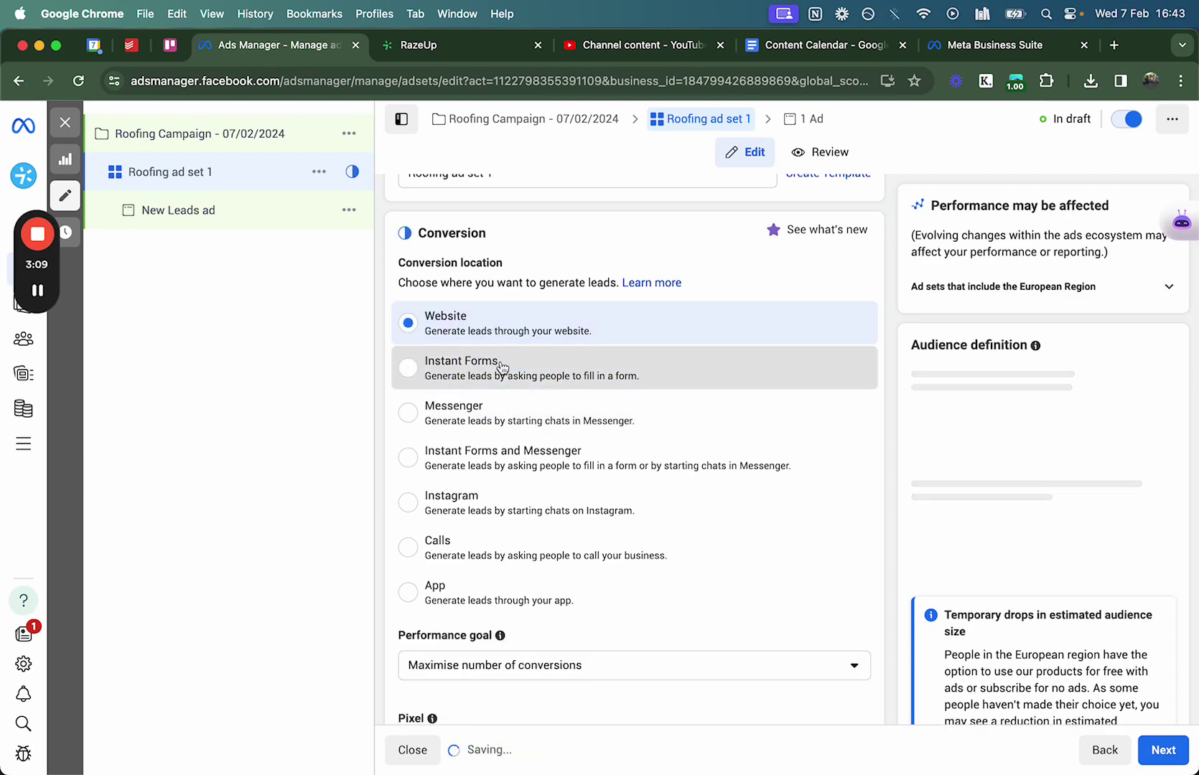
click(502, 368)
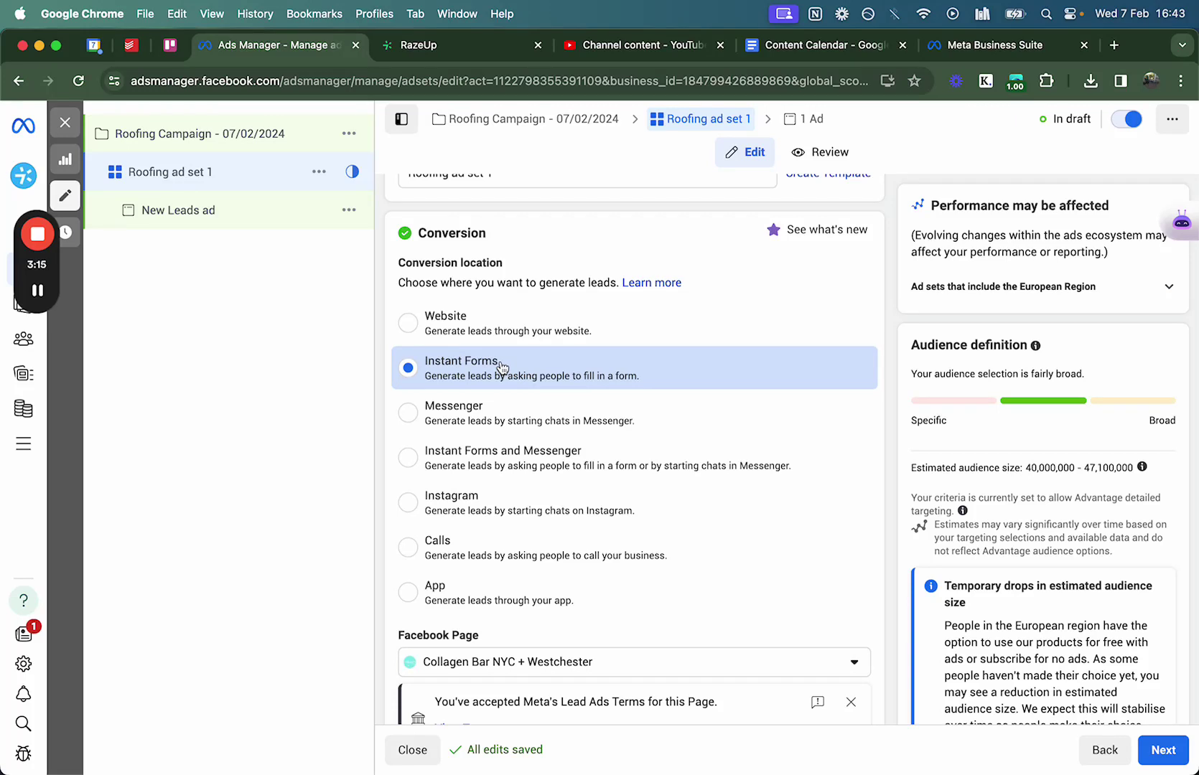
click(551, 344)
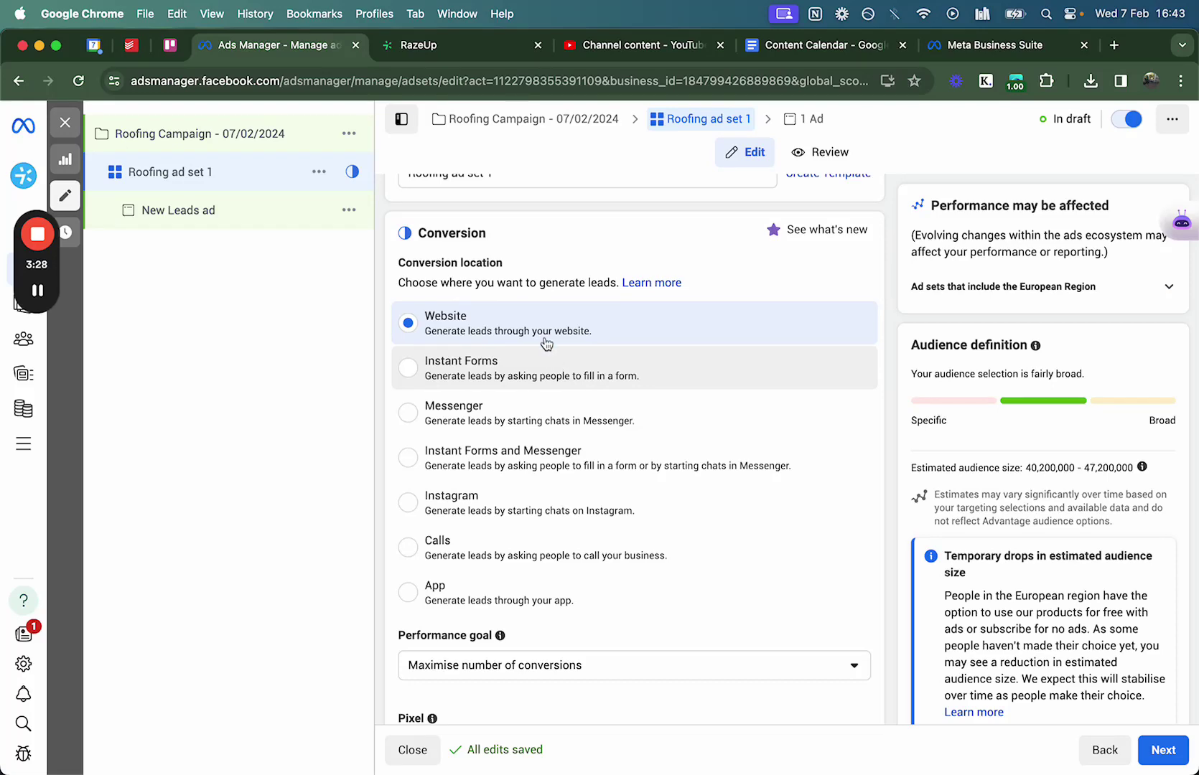
Step: Choose "Maximise number of conversions" as the ad set's performance goal
scroll(575, 334, down, 5)
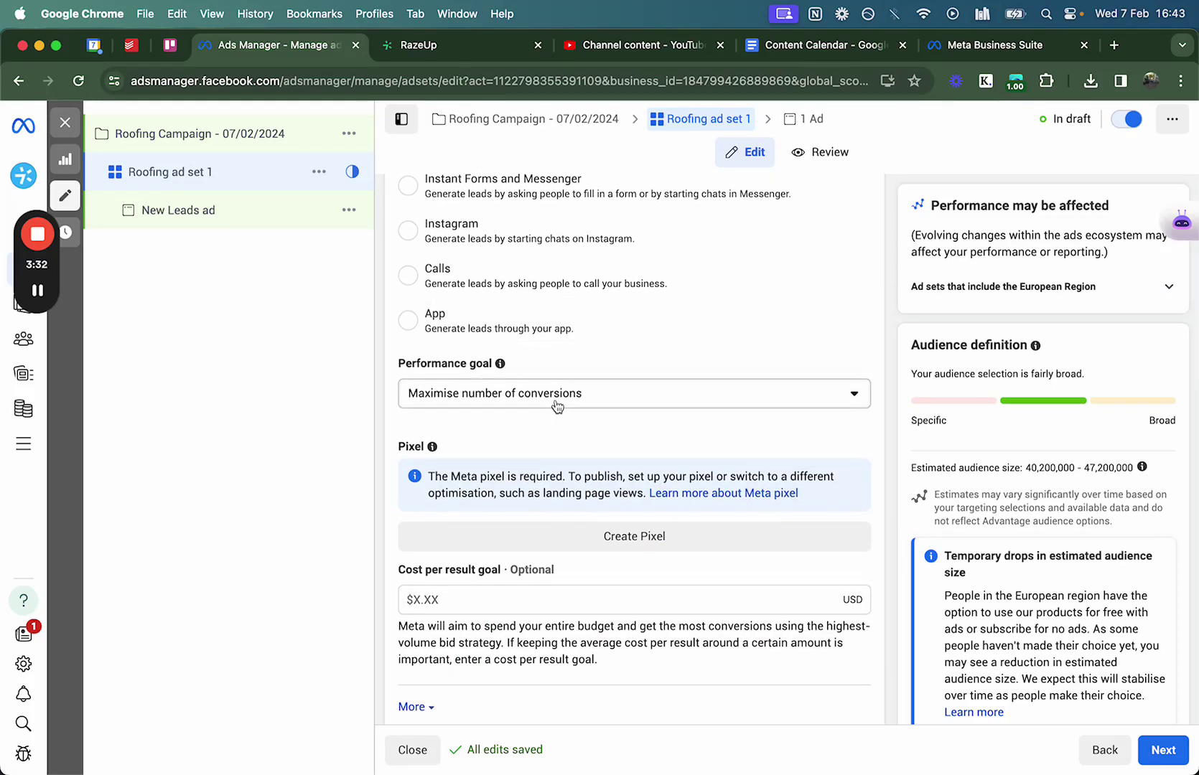
click(537, 402)
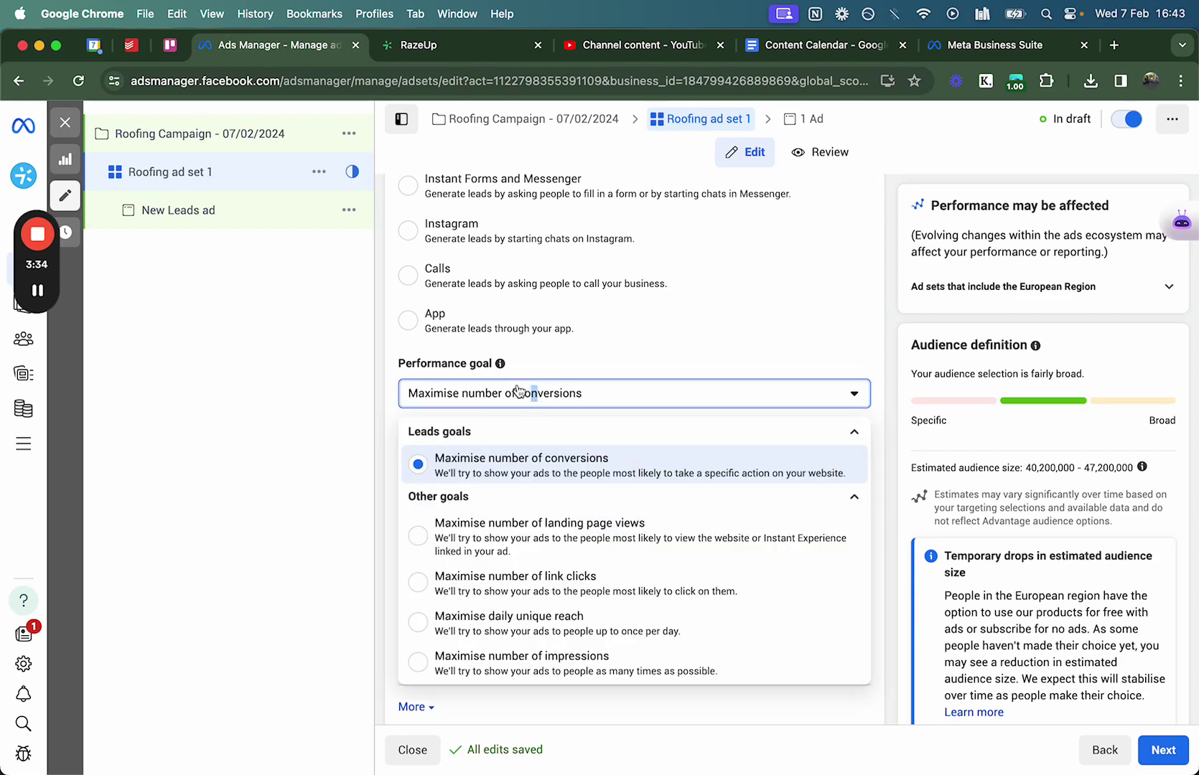
click(501, 458)
scroll(692, 410, down, 2)
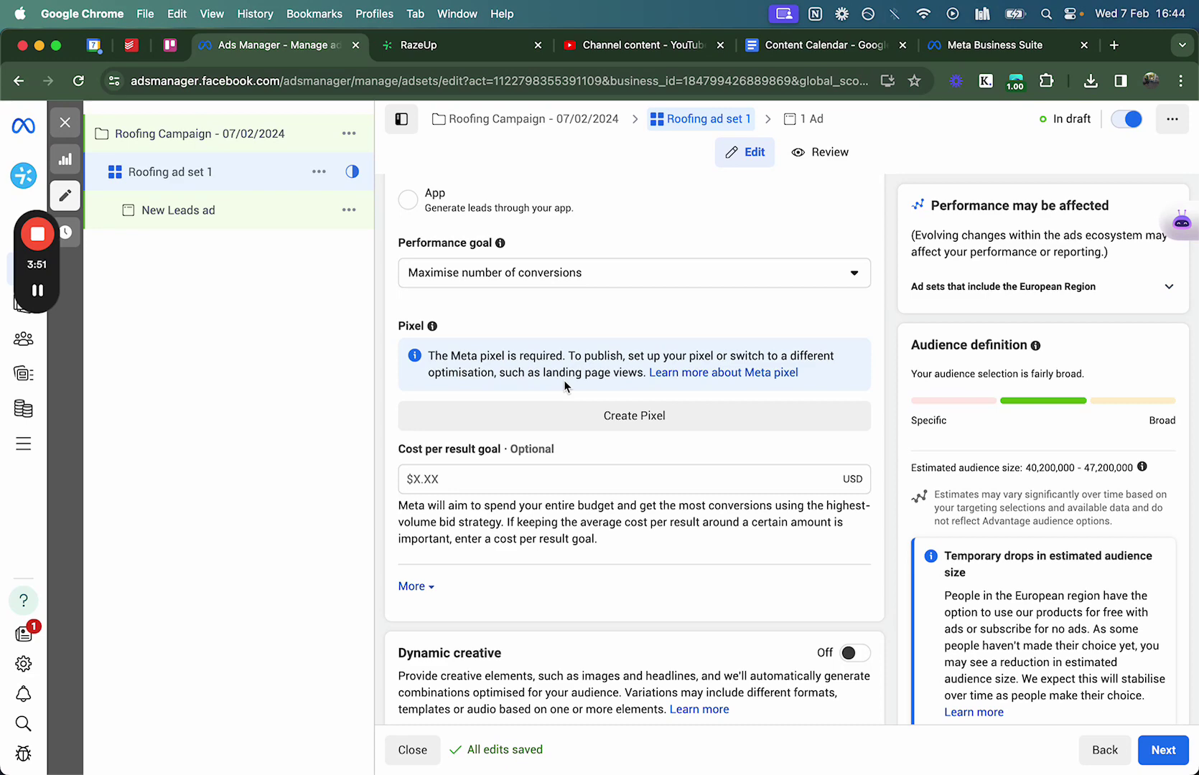
Step: Turn on dynamic creative for the roofing ad set and accept the explanation of how it works
scroll(488, 366, down, 3)
scroll(487, 360, down, 6)
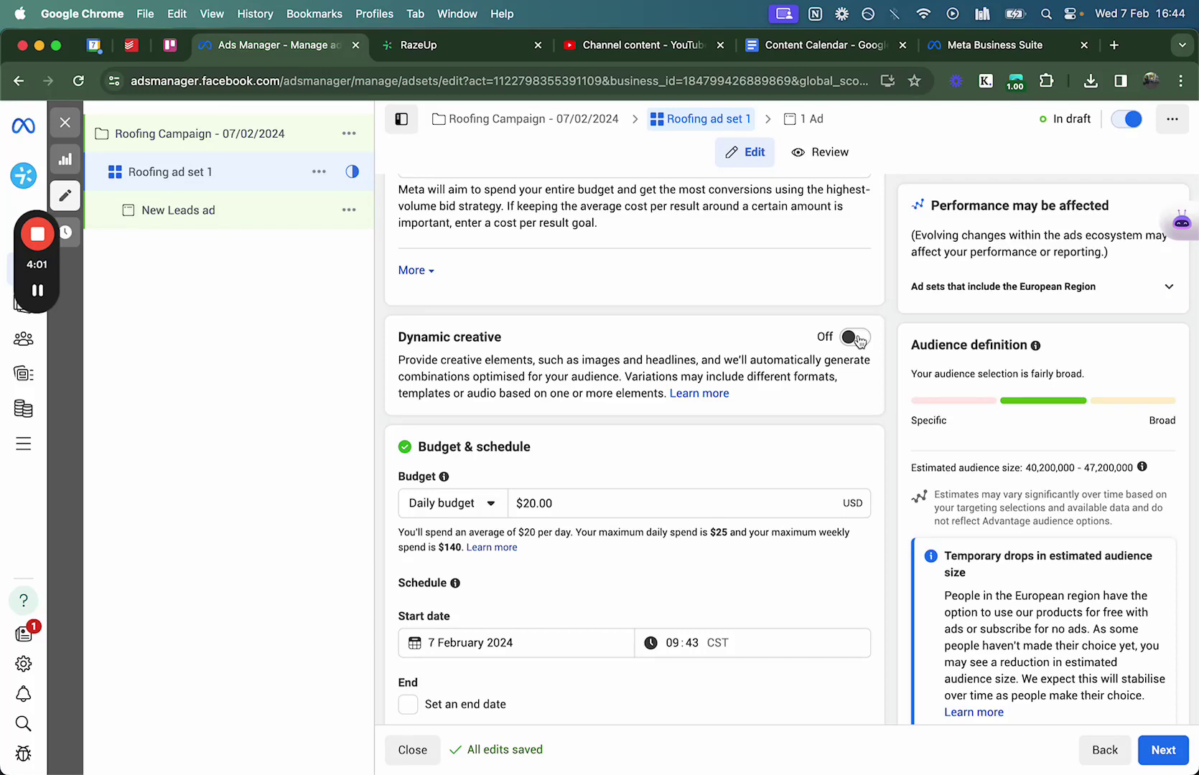
click(858, 338)
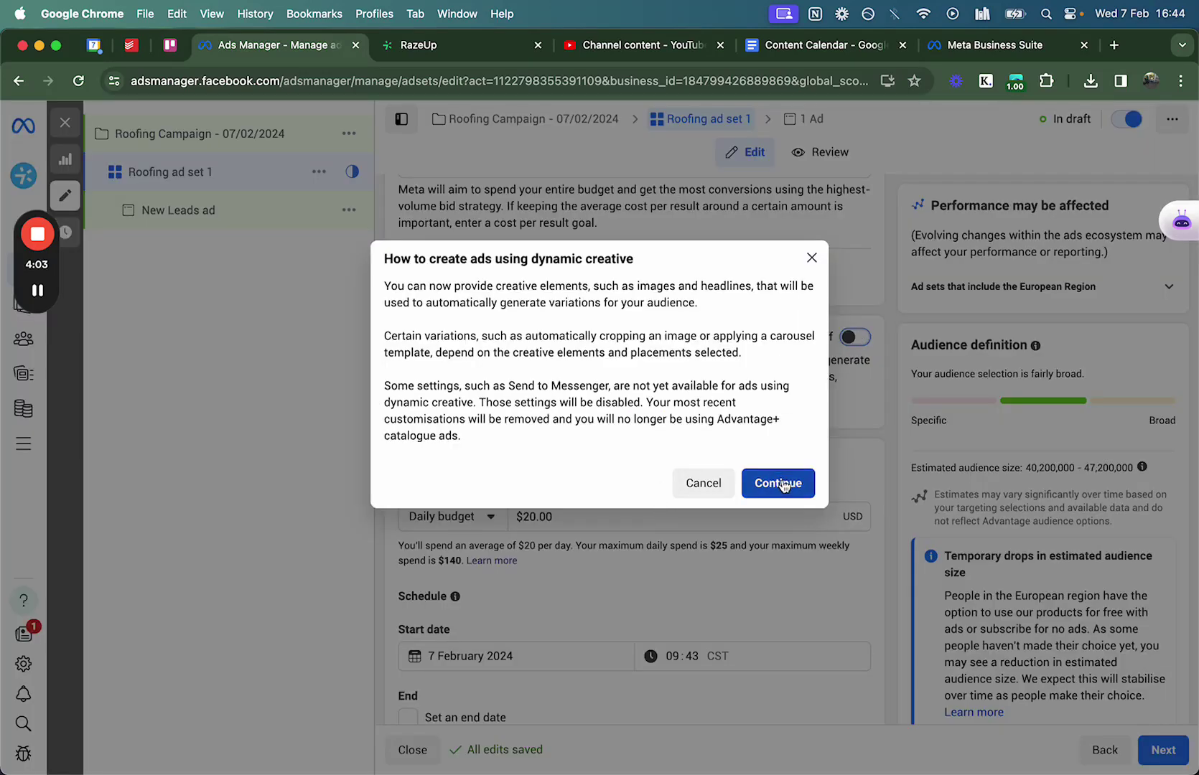
click(780, 483)
Step: Set the ad set's daily budget to $50.00 and review the budget and schedule section
scroll(782, 534, down, 2)
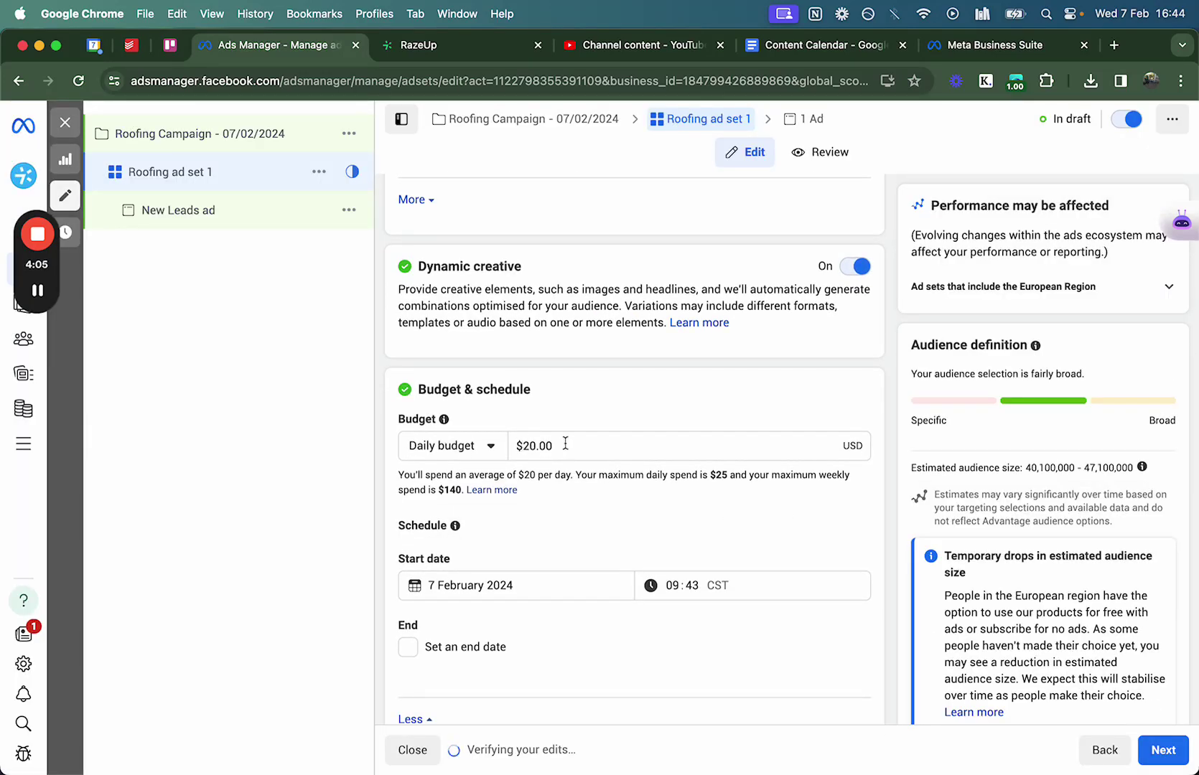
click(578, 443)
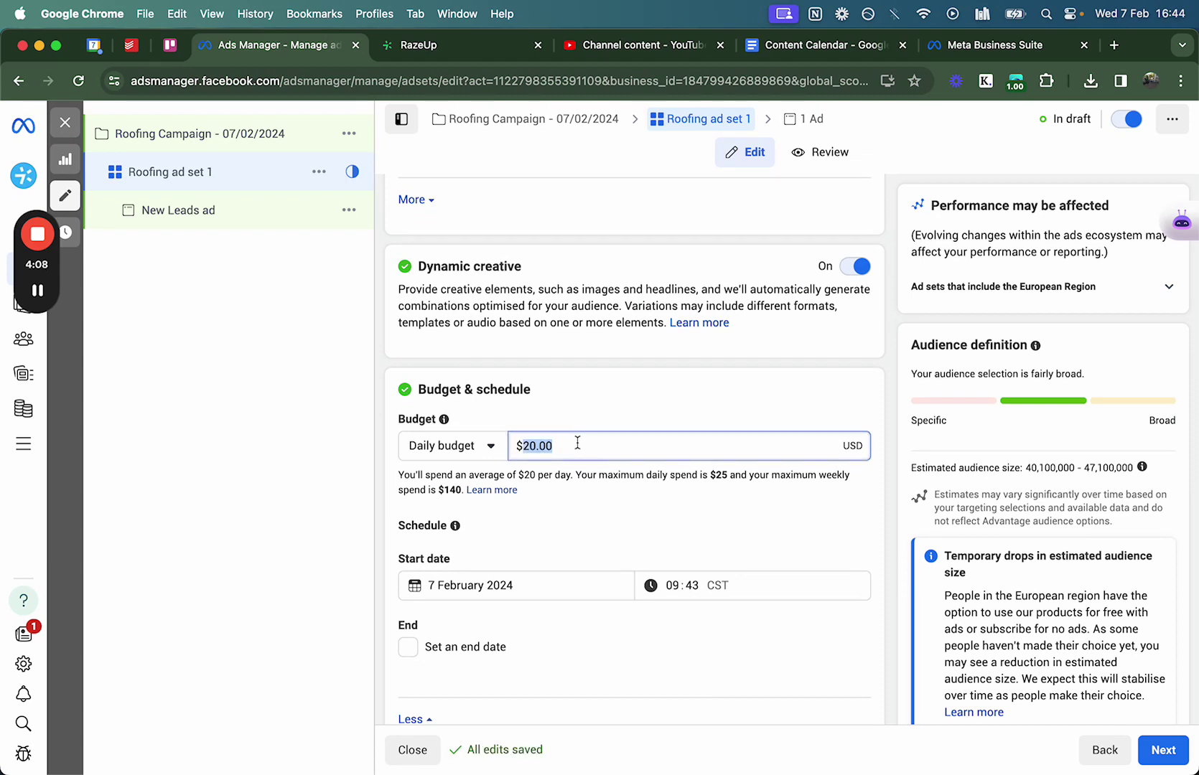
text(50)
click(681, 389)
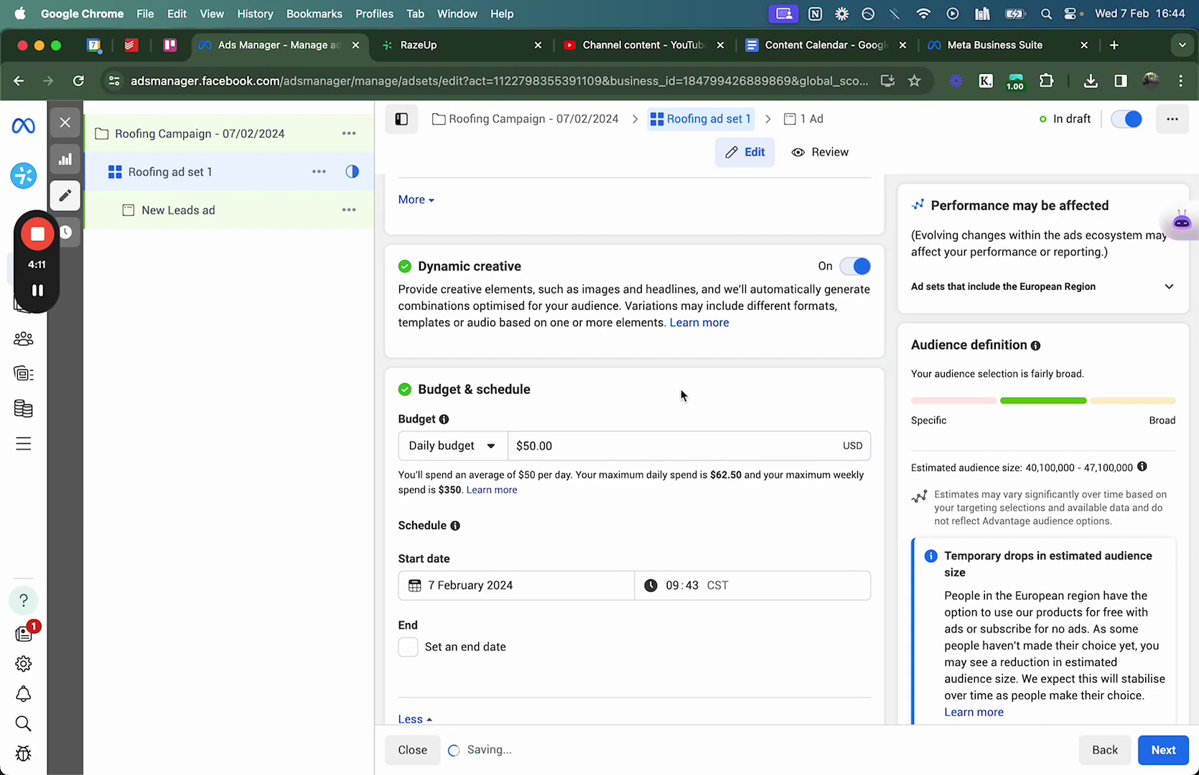
scroll(681, 391, down, 3)
scroll(584, 476, down, 3)
scroll(585, 476, up, 6)
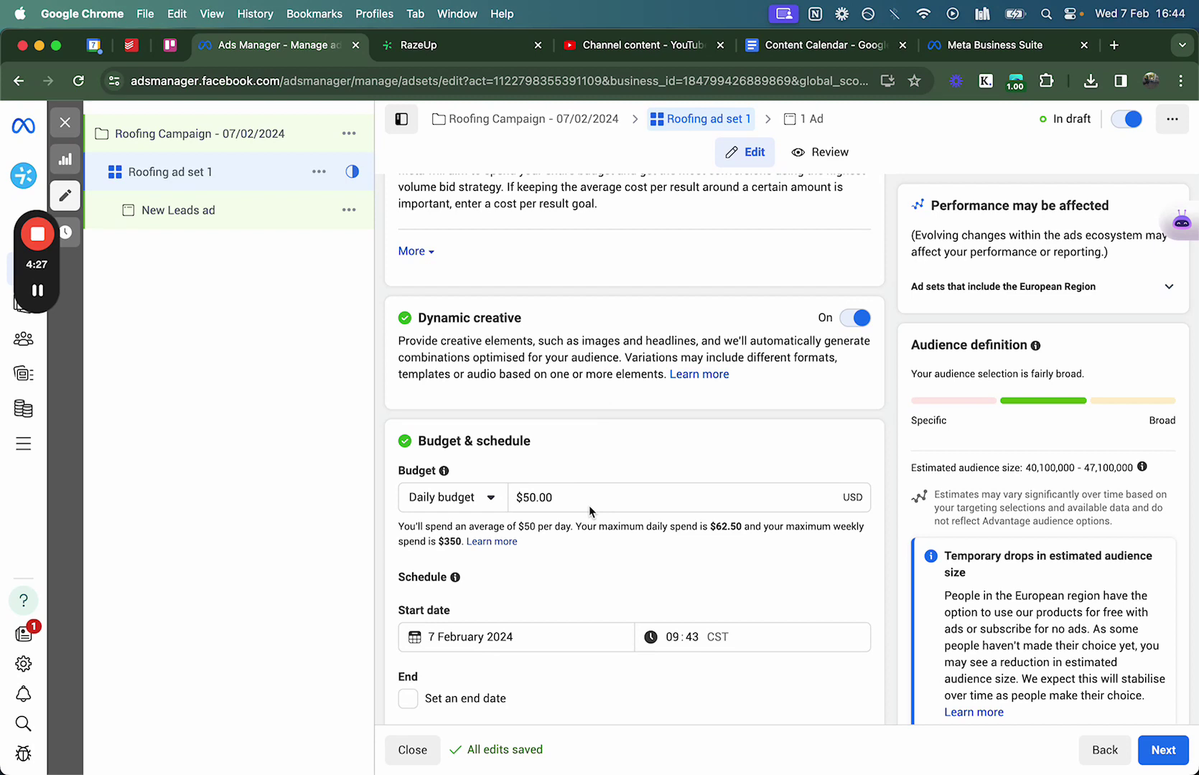
click(585, 497)
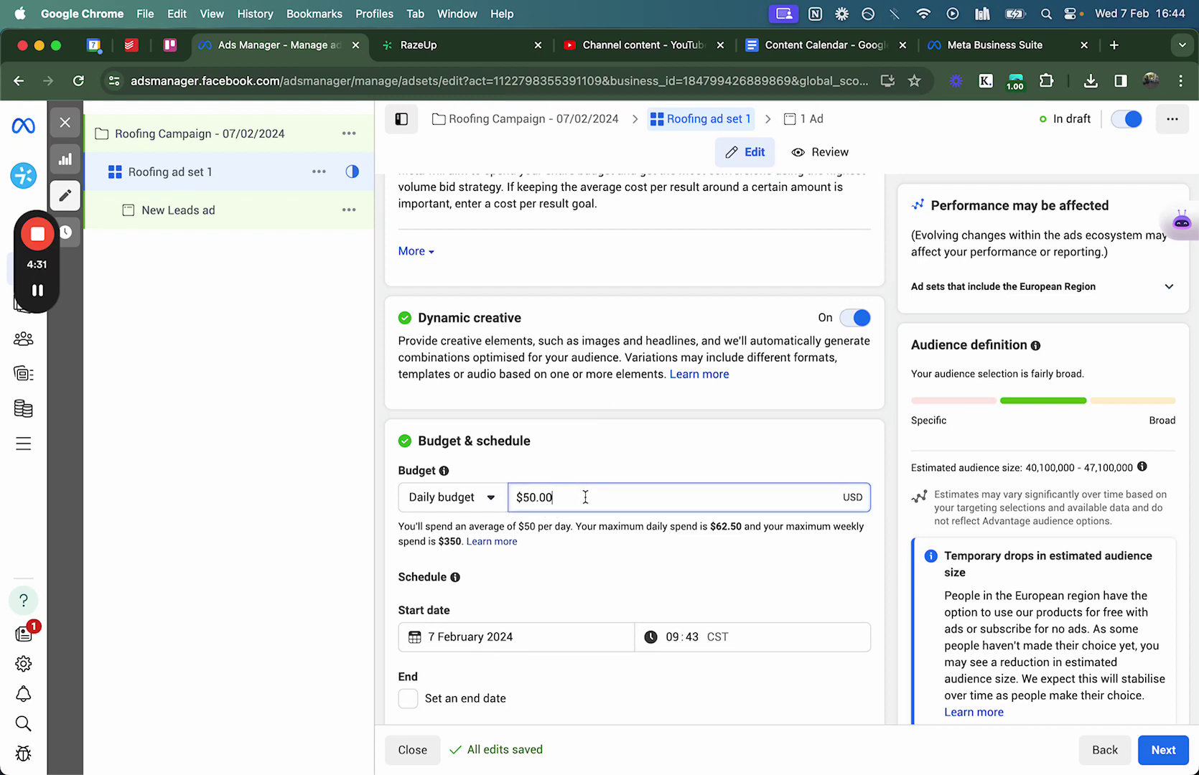
Step: Open the audience controls' locations for editing and remove France
scroll(567, 463, down, 3)
scroll(645, 533, down, 10)
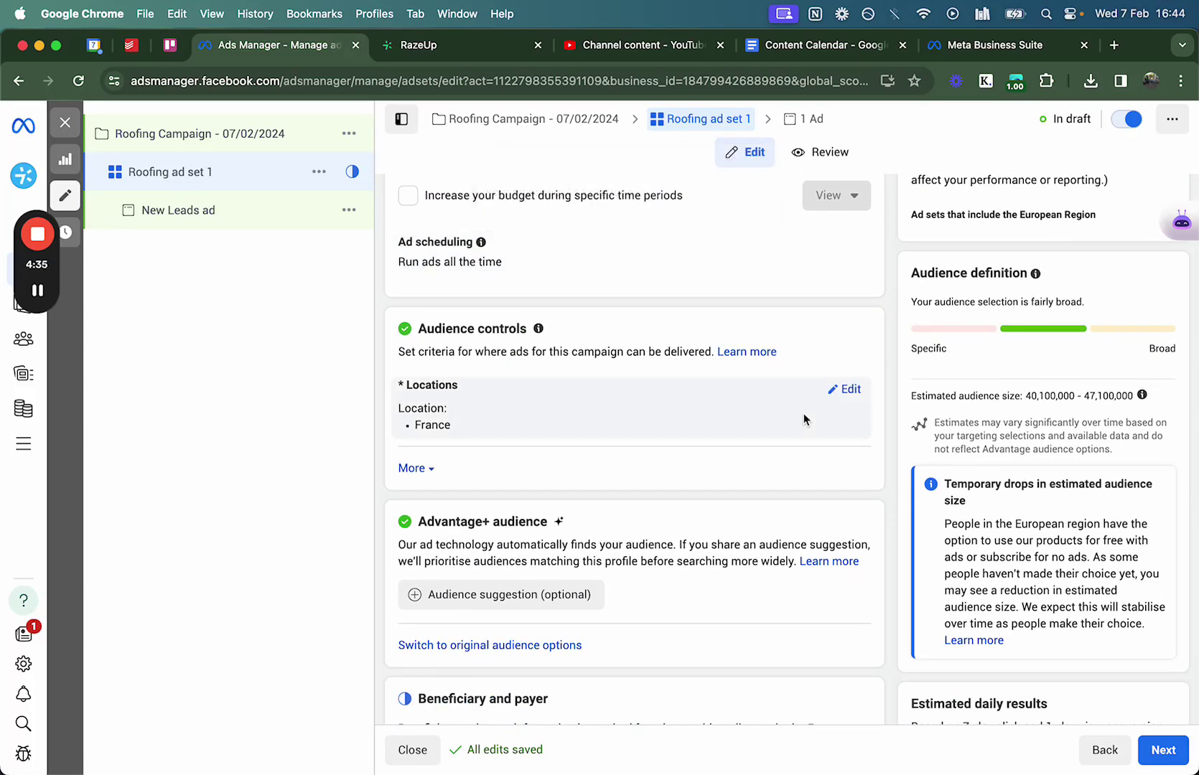
click(846, 390)
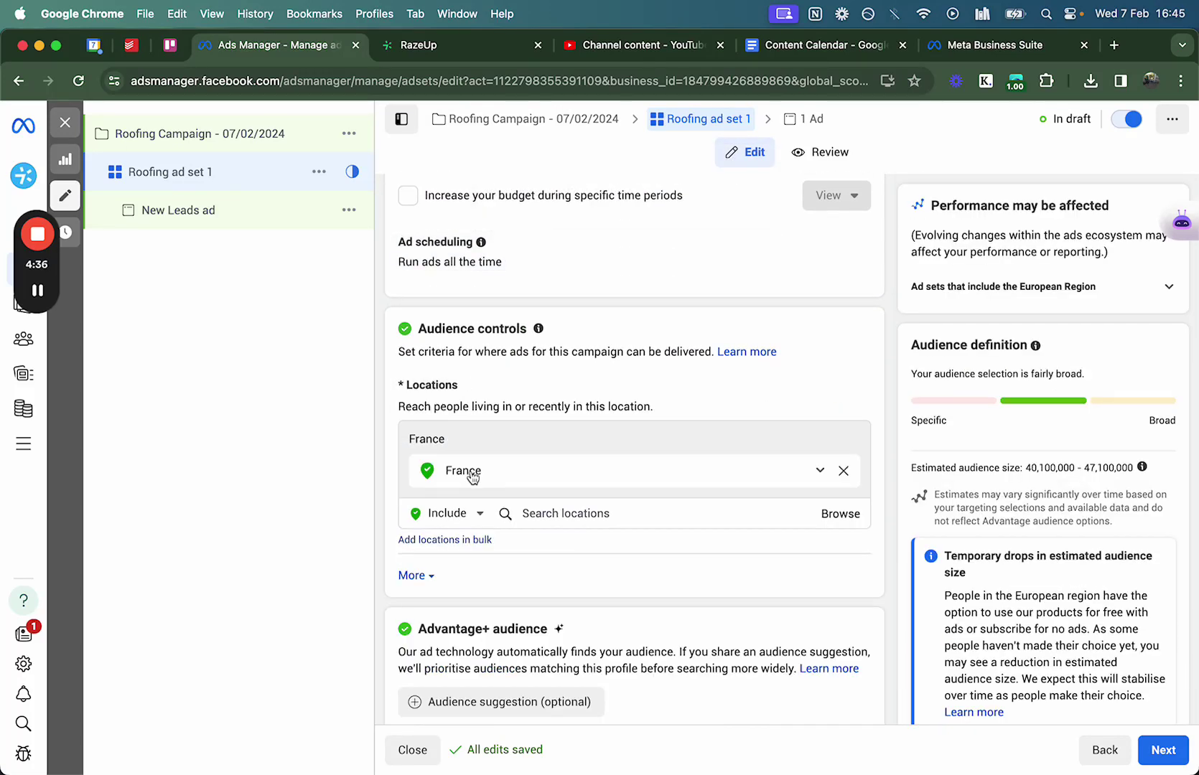
click(844, 474)
Step: Try California as the ad set's target location and remove it again
click(641, 486)
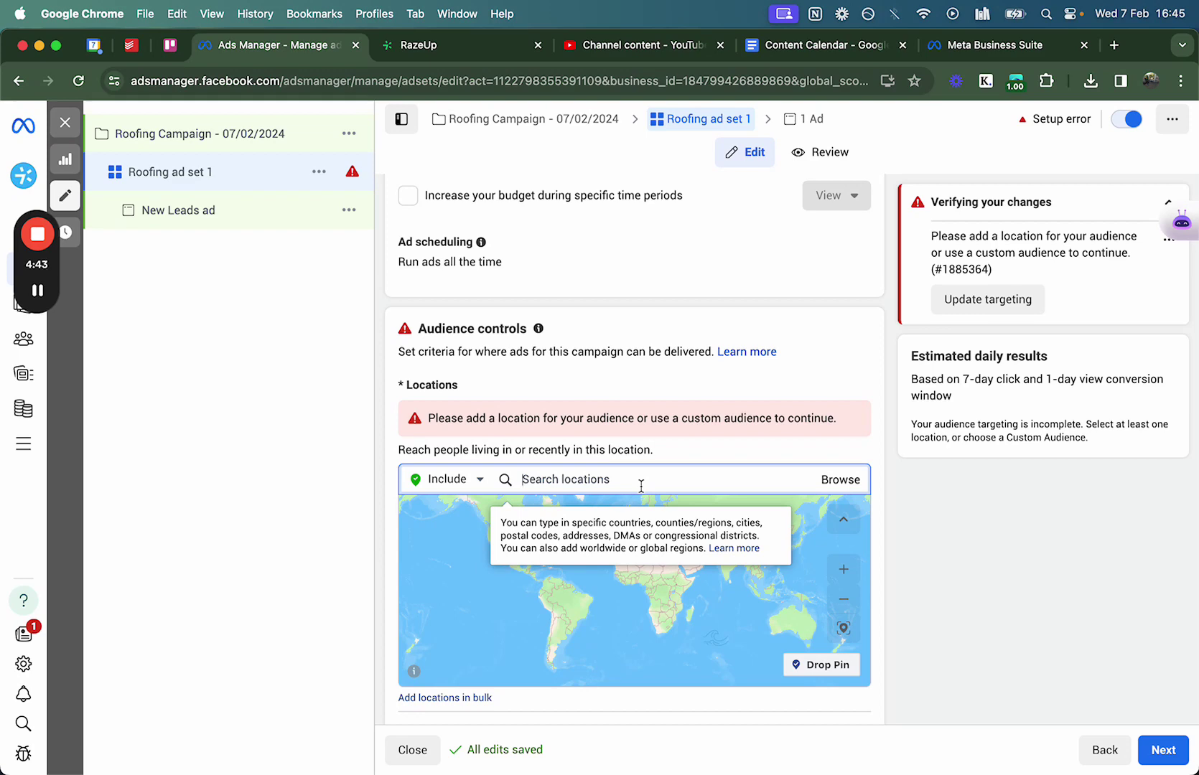
text(califo)
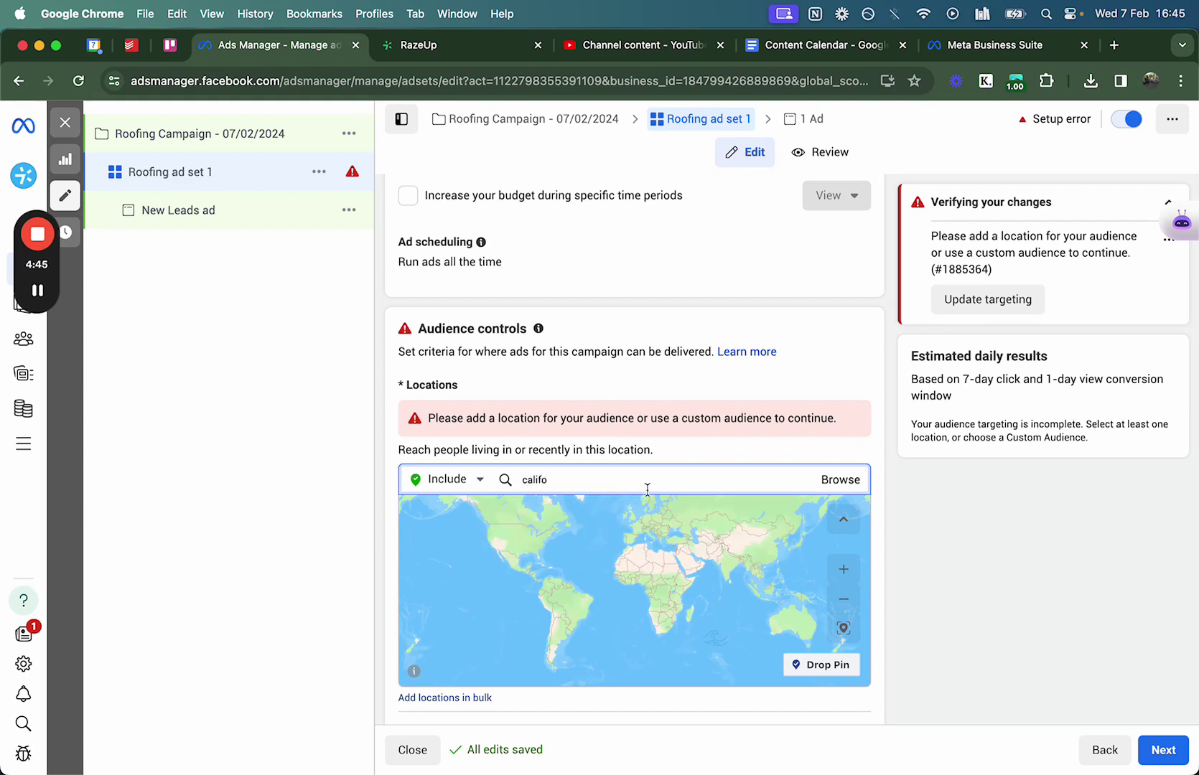
click(596, 516)
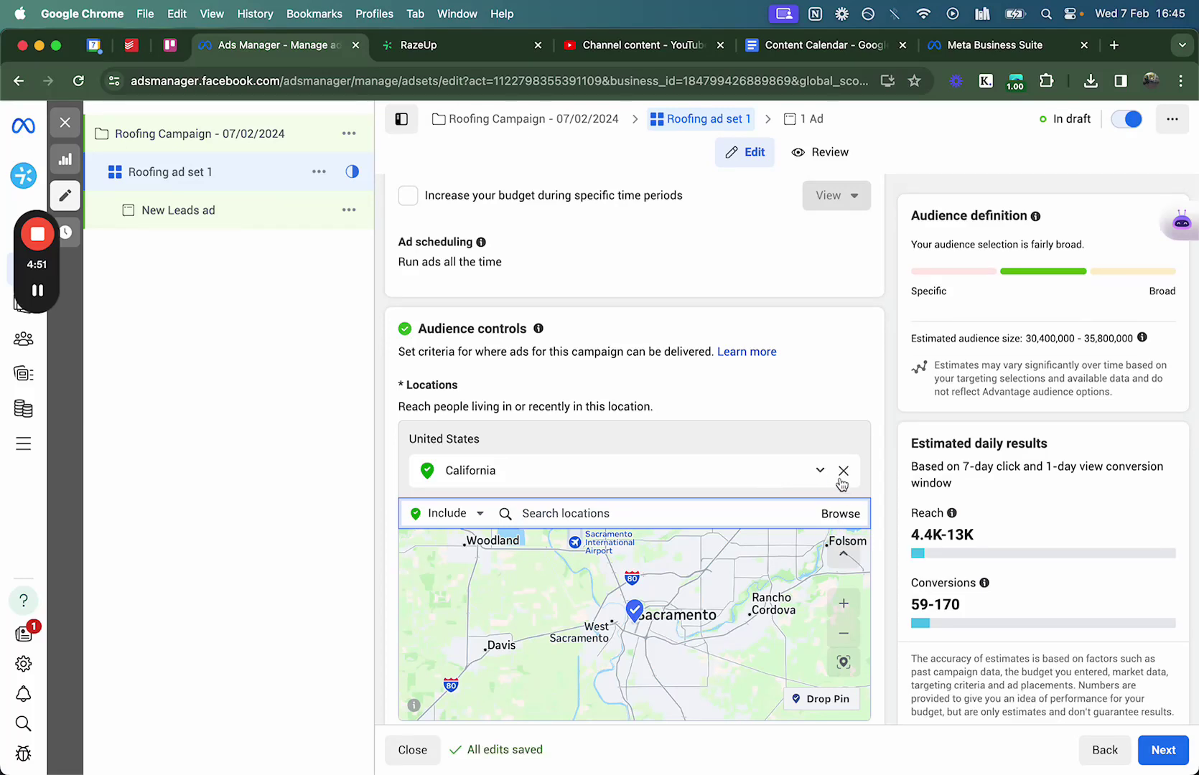
click(844, 471)
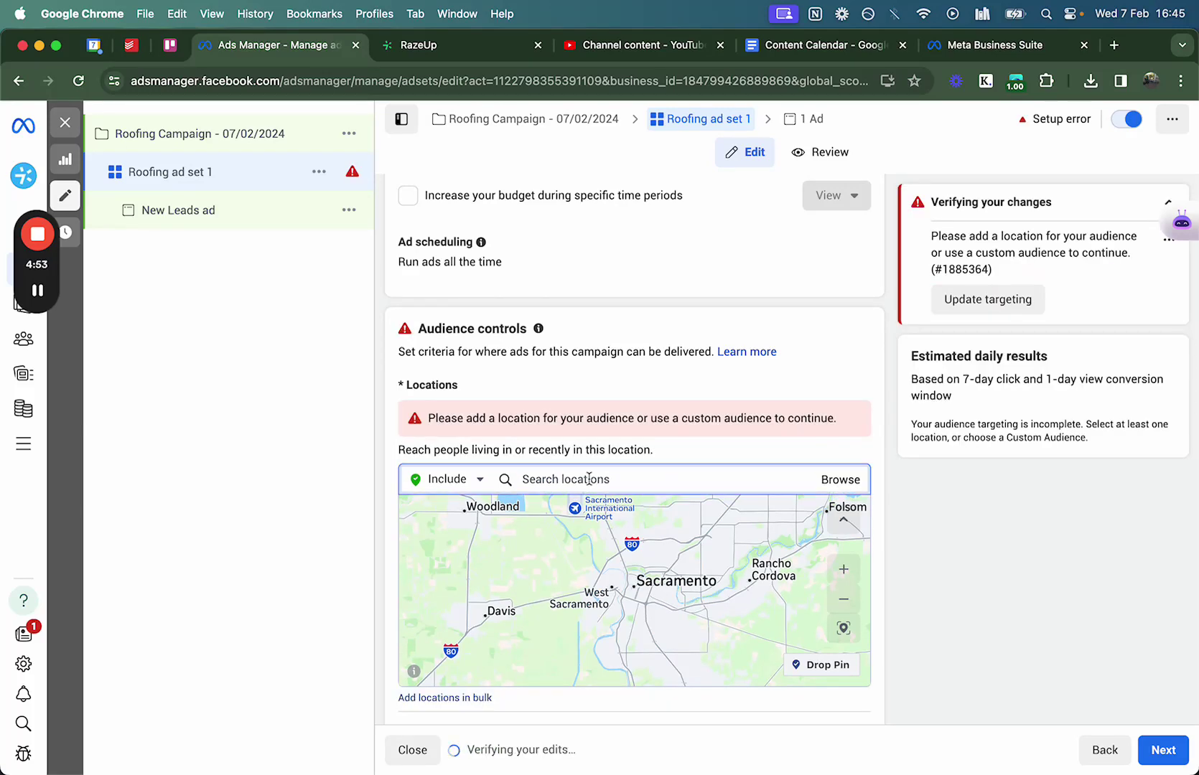
Step: Search for "los" and add Los Angeles, California as the ad set's target location
text(loas)
key(BackSpace)
key(BackSpace)
text(s)
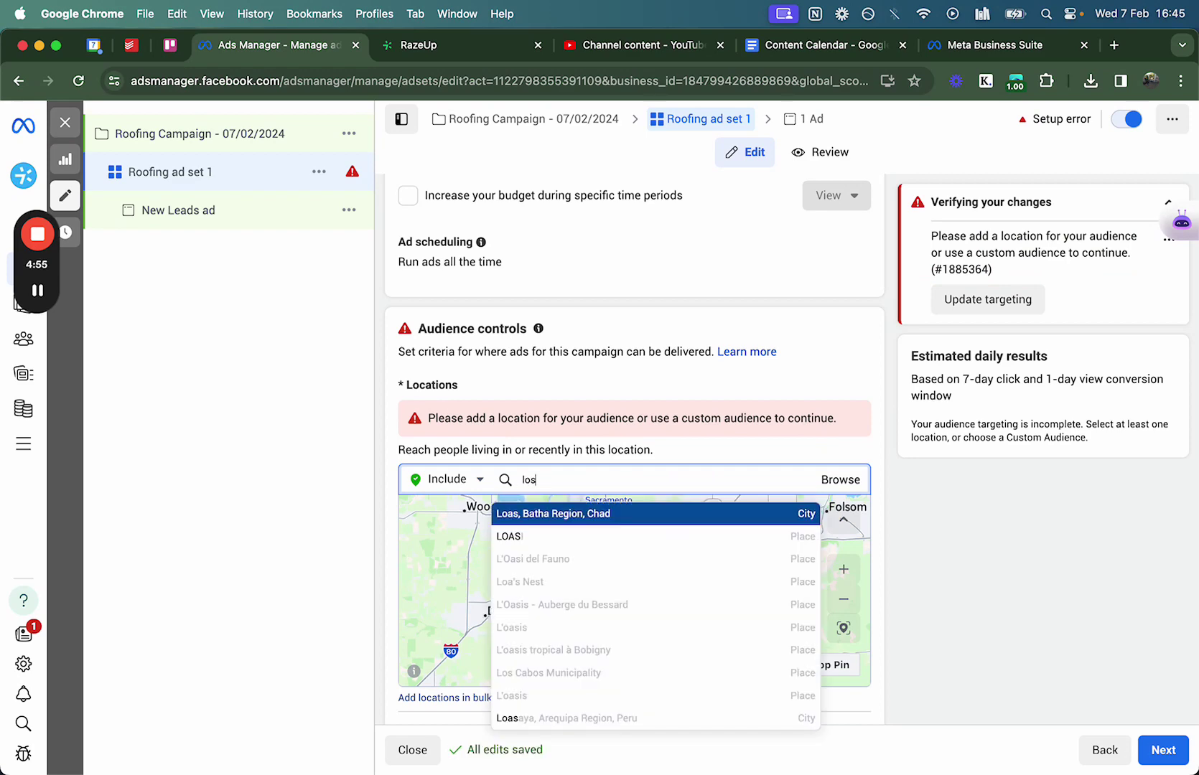
click(585, 518)
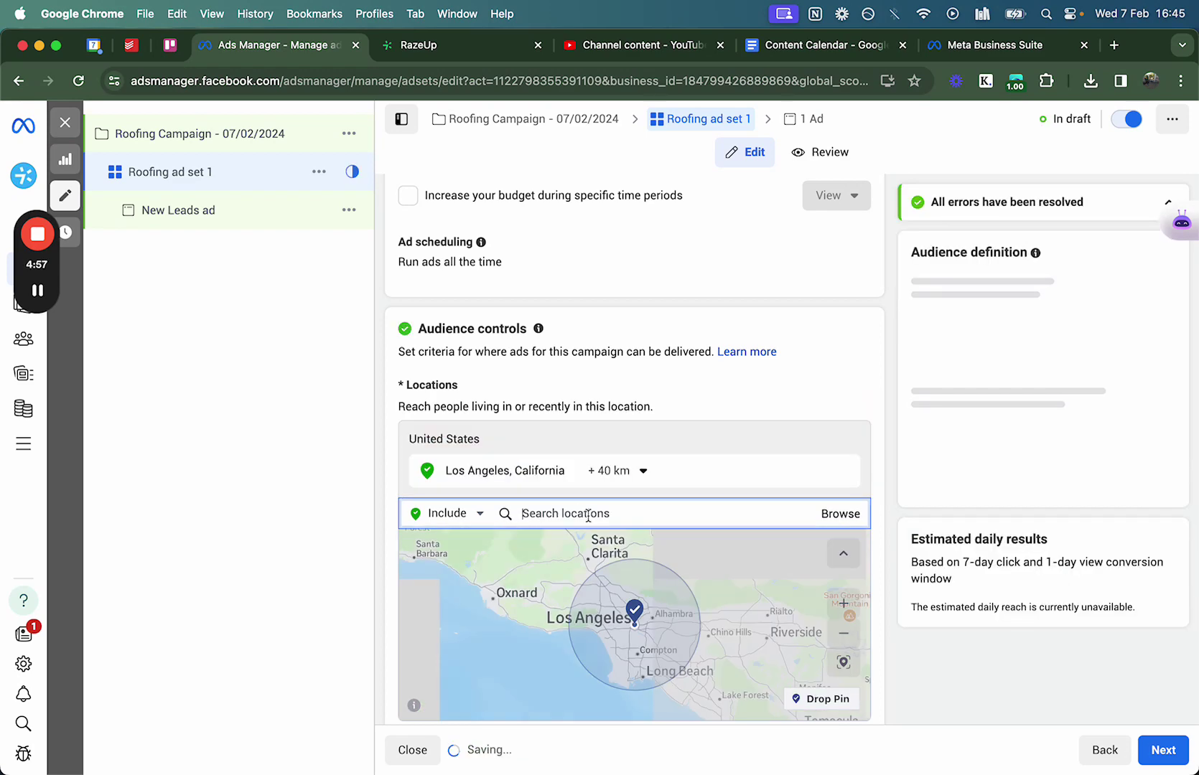
Step: Extend the targeting radius around Los Angeles to 65 km
click(635, 472)
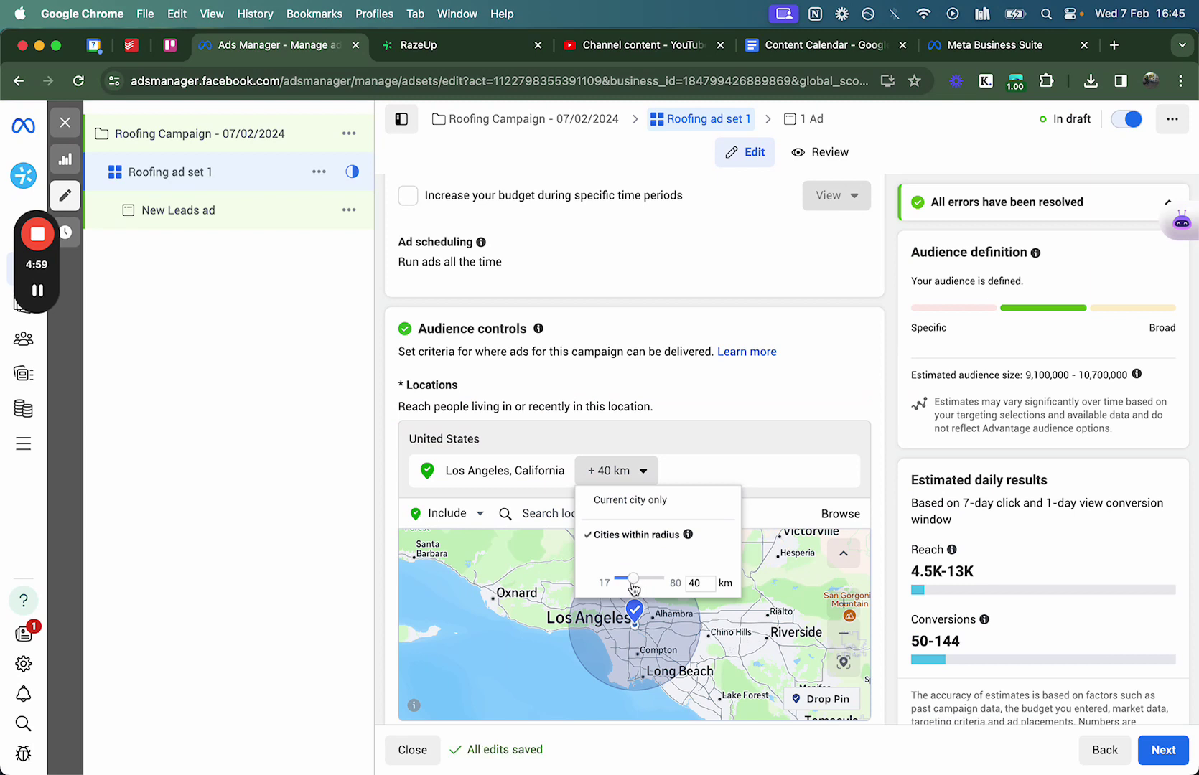
drag(634, 582, 662, 599)
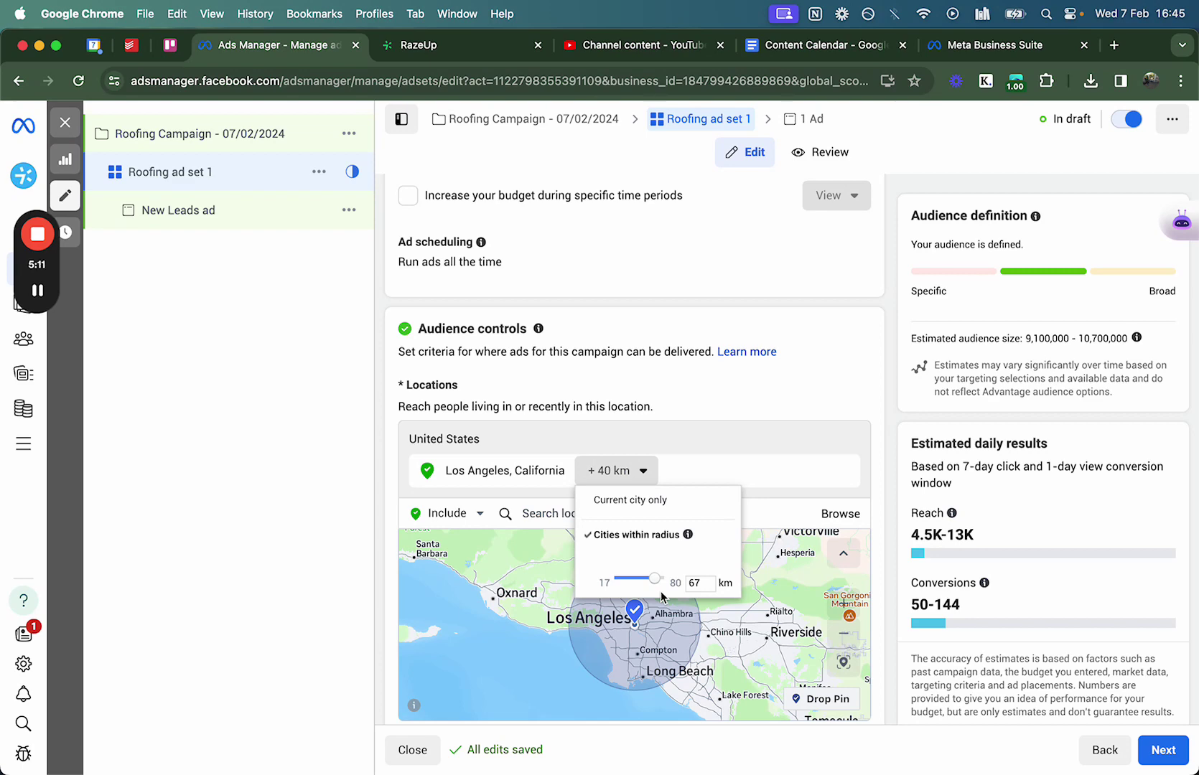
drag(662, 597, 659, 594)
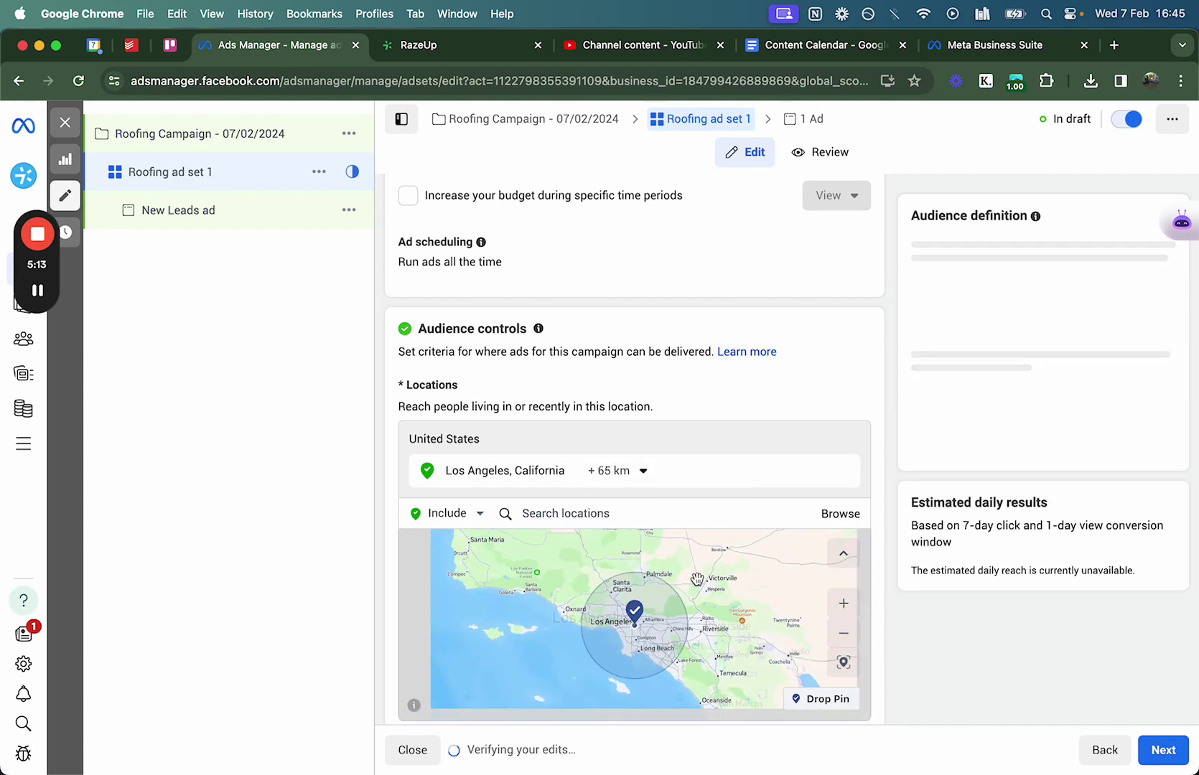
Step: Switch the ad set from Advantage+ audience to the original audience options, confirming the use of the original audience
scroll(850, 445, down, 5)
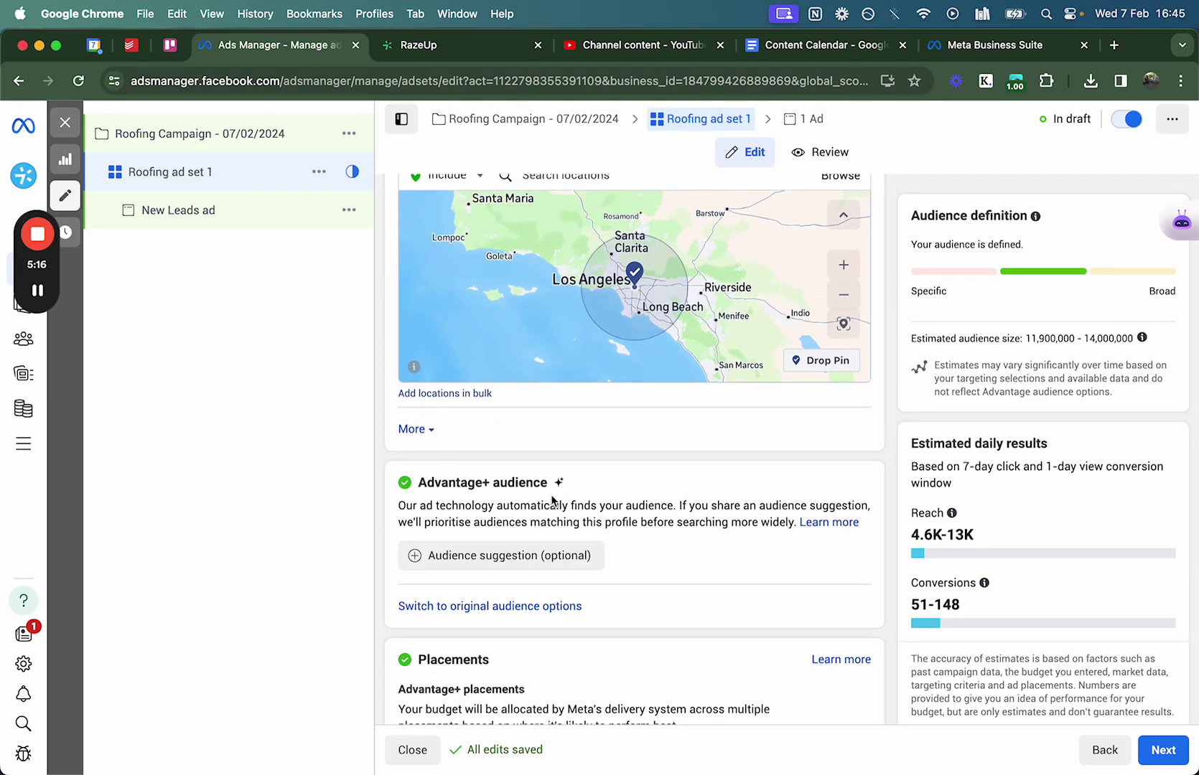
triple_click(503, 482)
scroll(502, 488, down, 1)
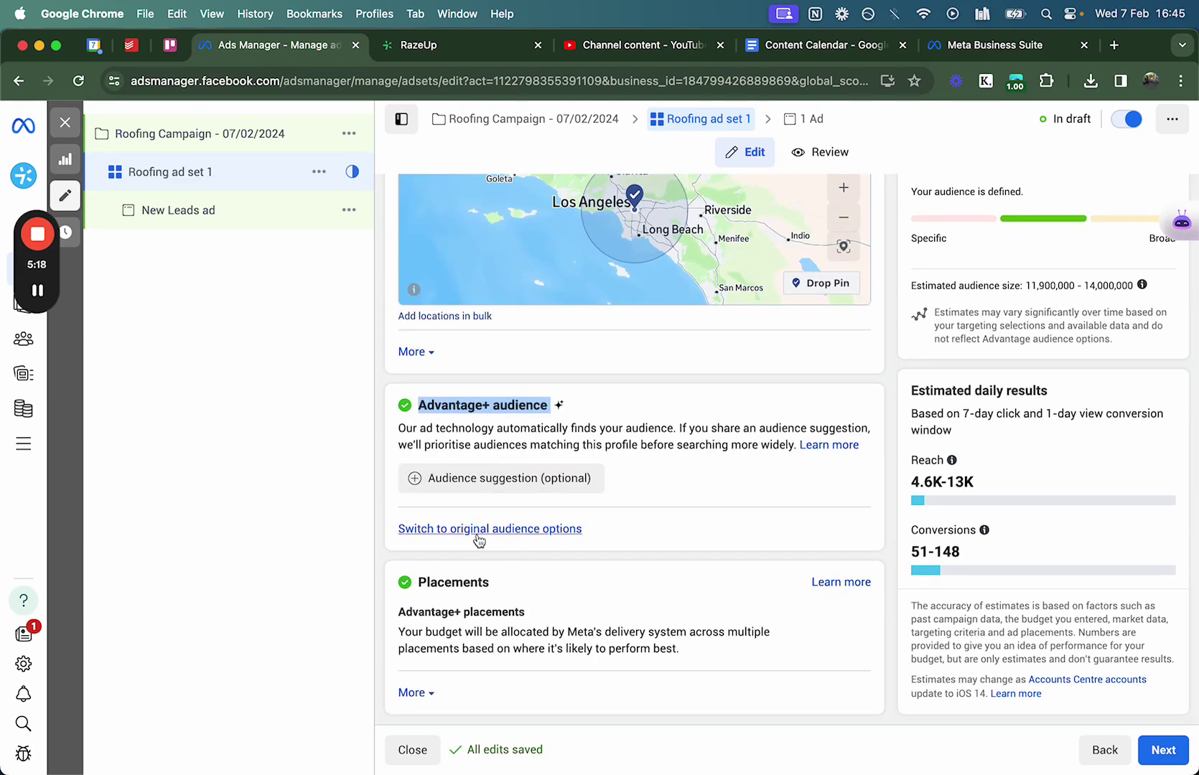
click(497, 535)
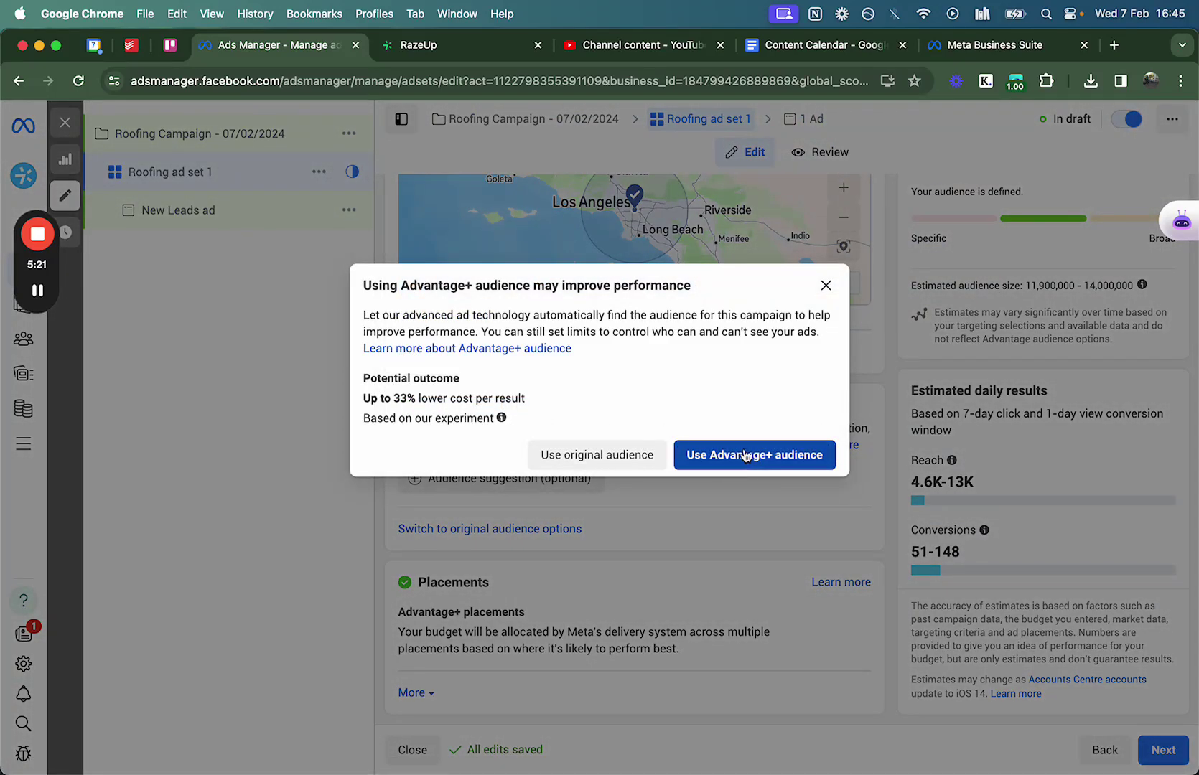
click(631, 467)
Step: Set the minimum age of the new audience to 25
scroll(631, 467, up, 4)
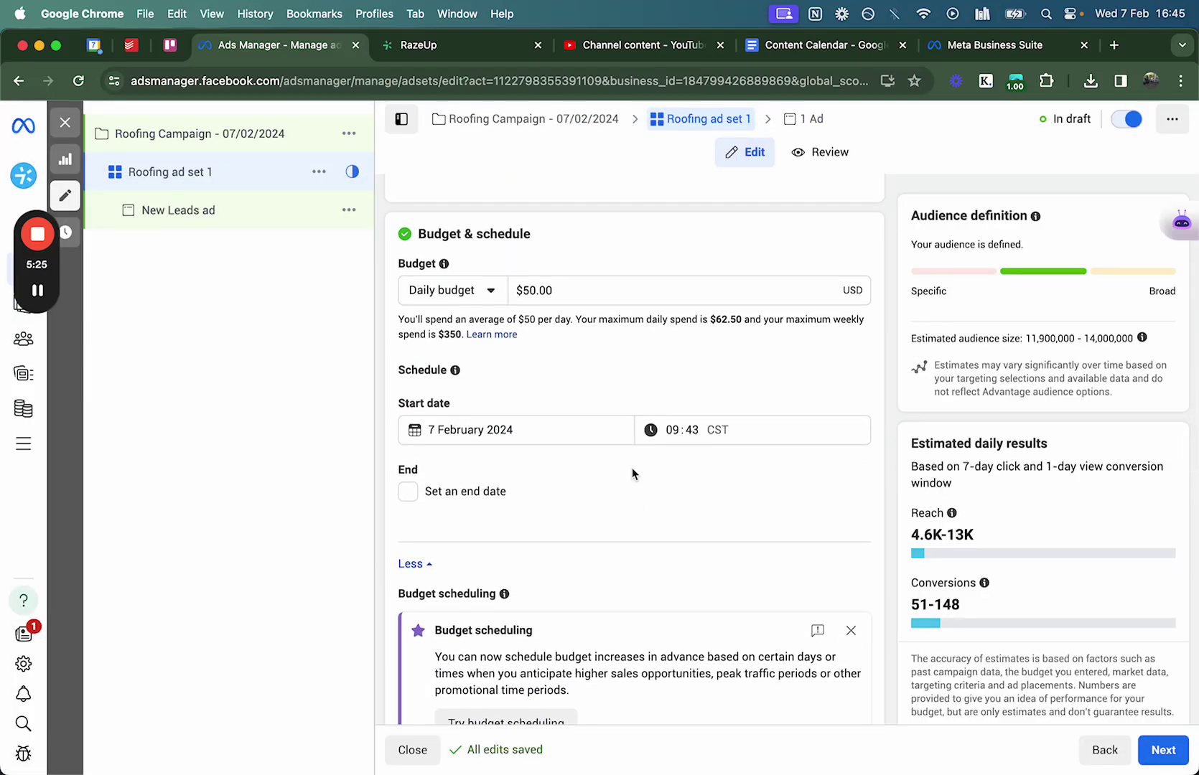
scroll(599, 419, up, 2)
scroll(533, 332, down, 7)
scroll(533, 332, down, 10)
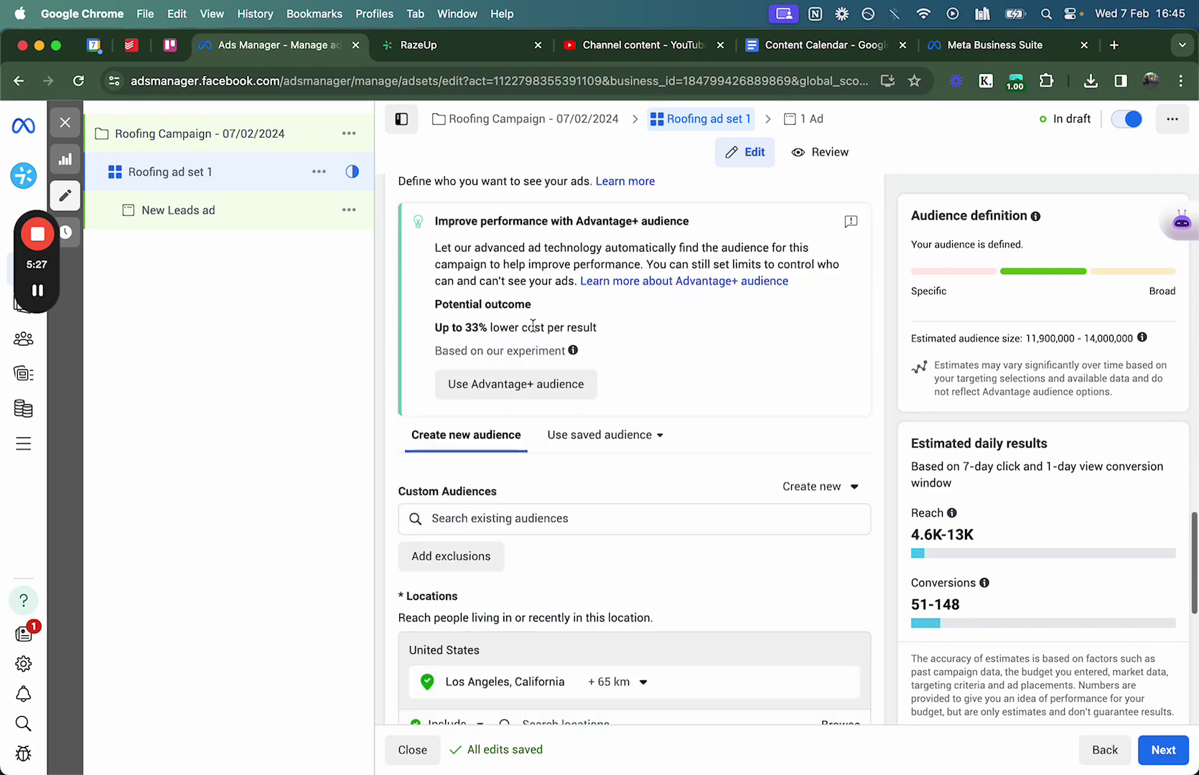
scroll(567, 477, down, 1)
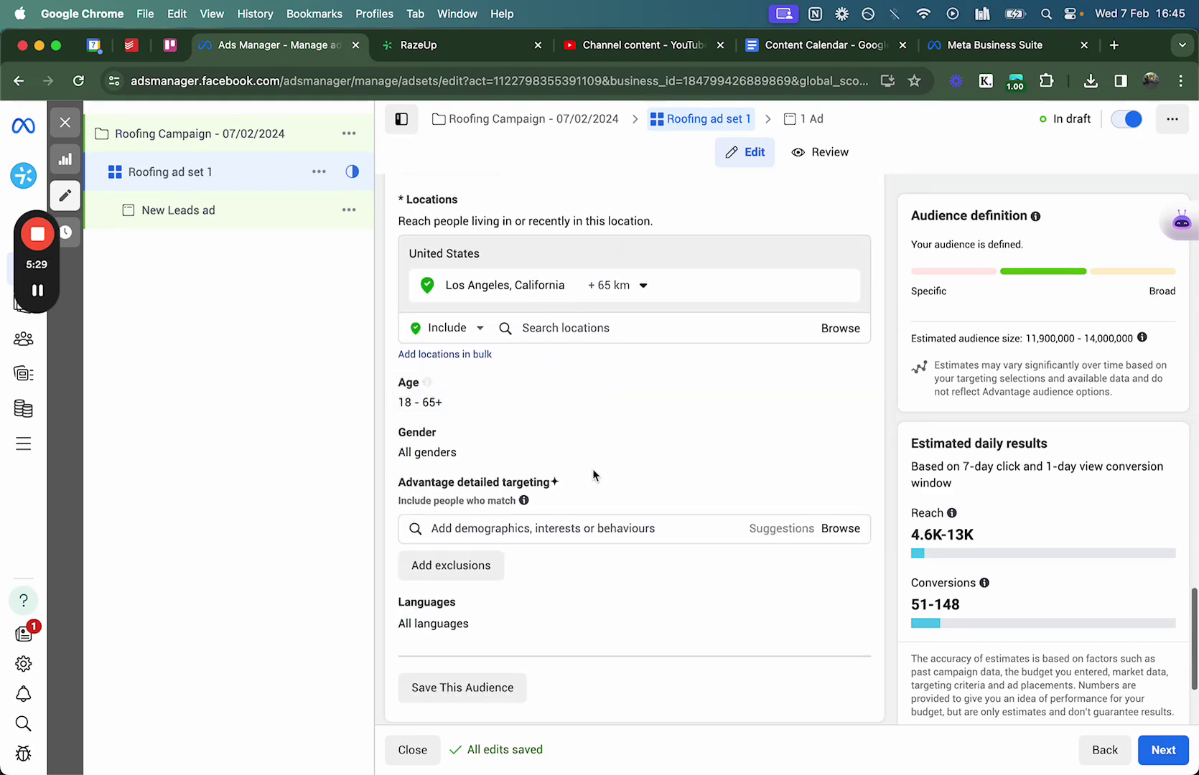
click(841, 382)
click(425, 406)
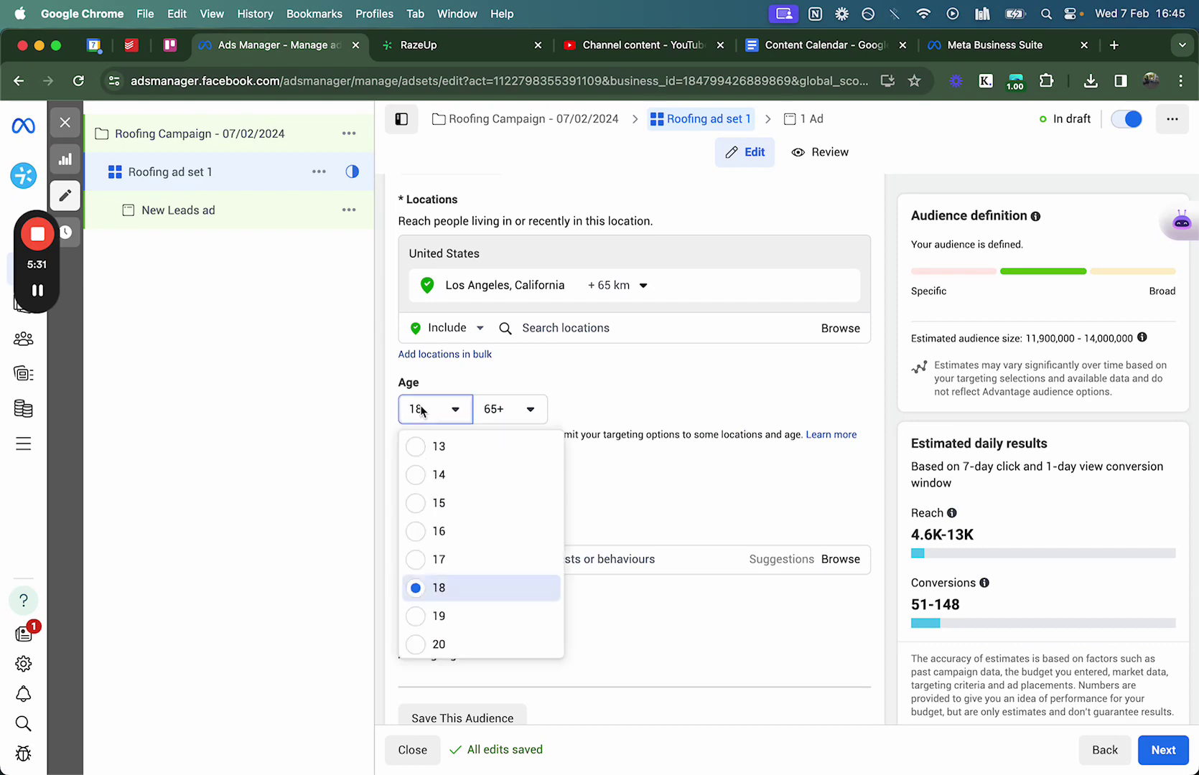
scroll(460, 584, down, 3)
click(438, 595)
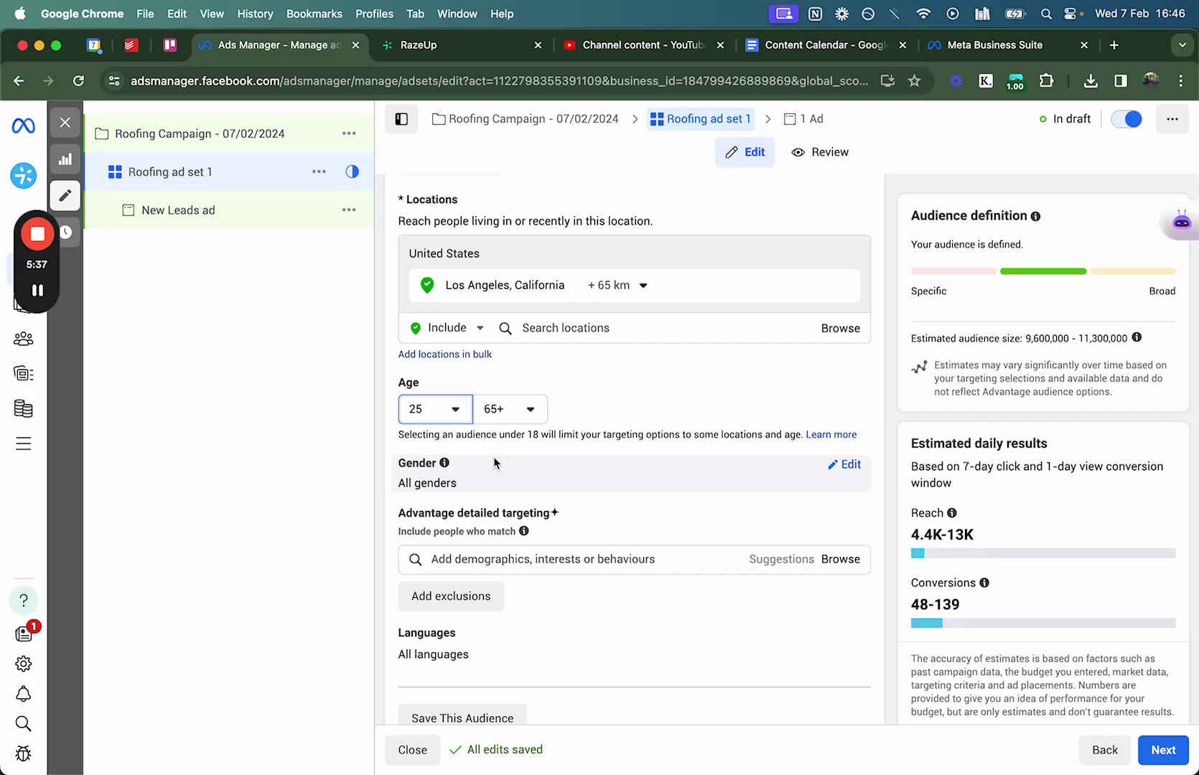
Step: Restrict the audience's languages to English (All)
scroll(494, 463, down, 2)
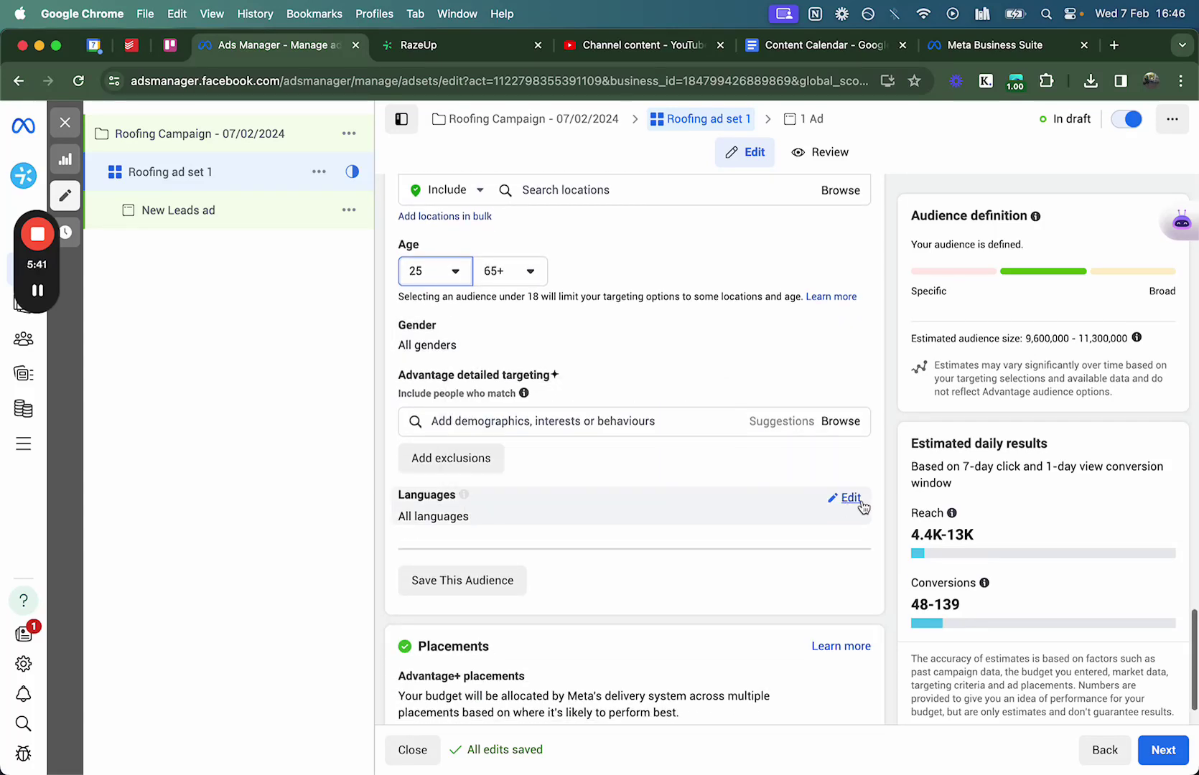
click(855, 504)
click(660, 534)
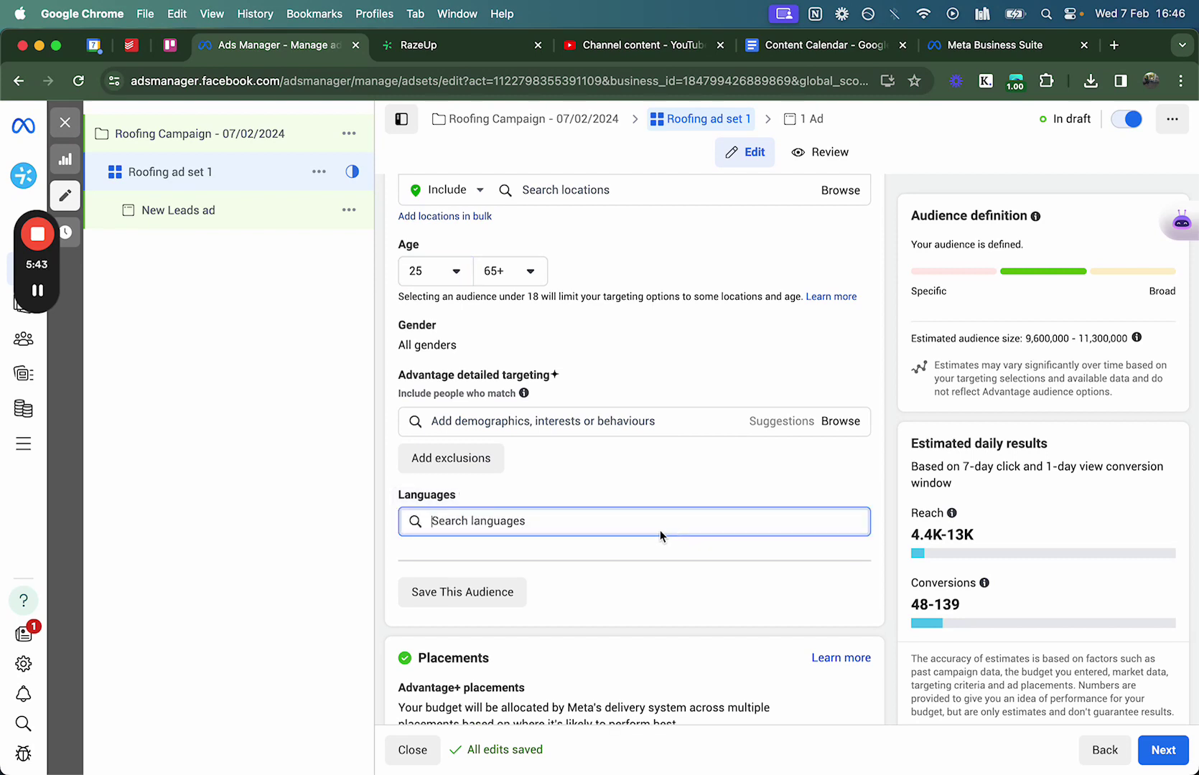
text(englis)
click(543, 553)
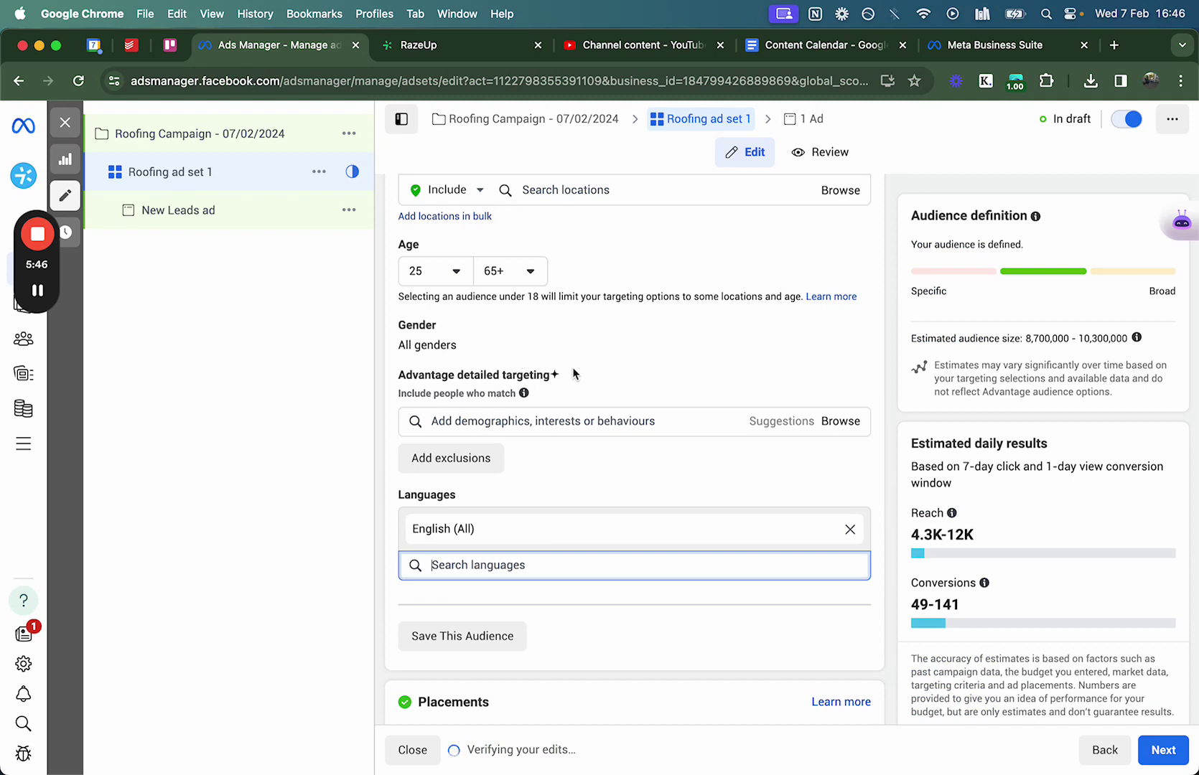
Step: Search the detailed targeting options for "home", look through the suggested interests, and clear the search
drag(575, 374, 416, 369)
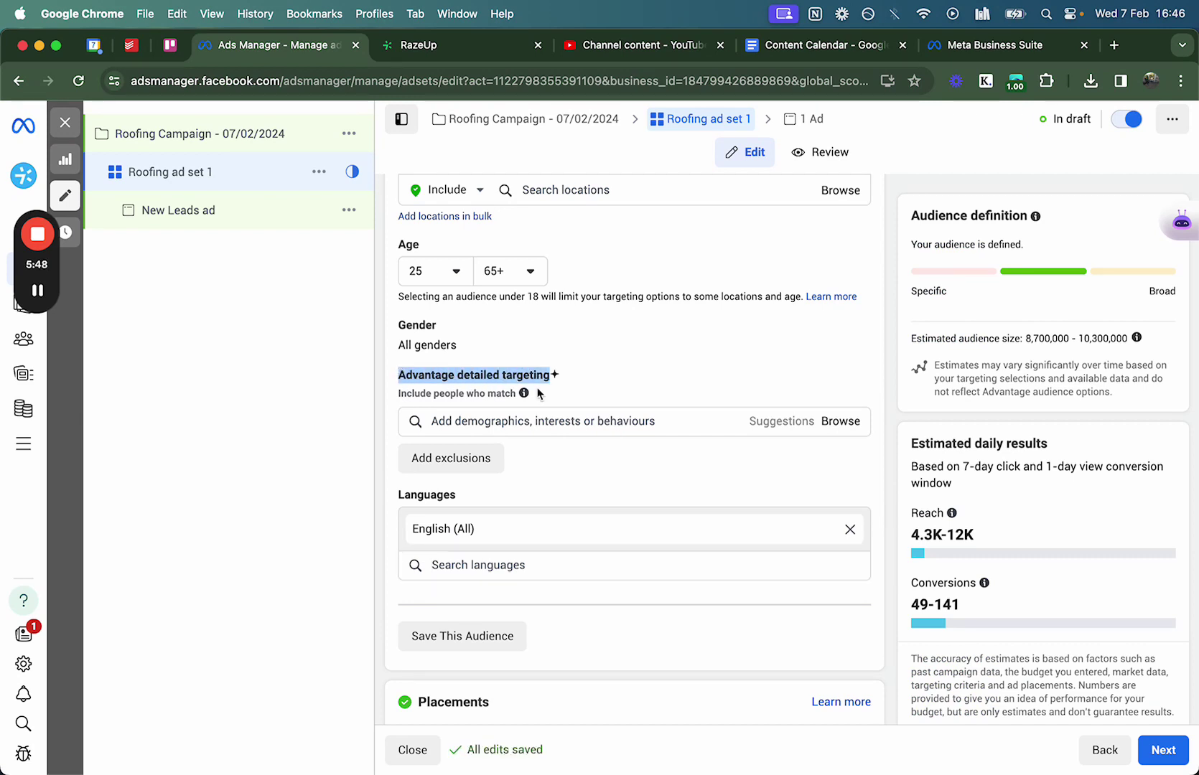
click(593, 421)
text(home)
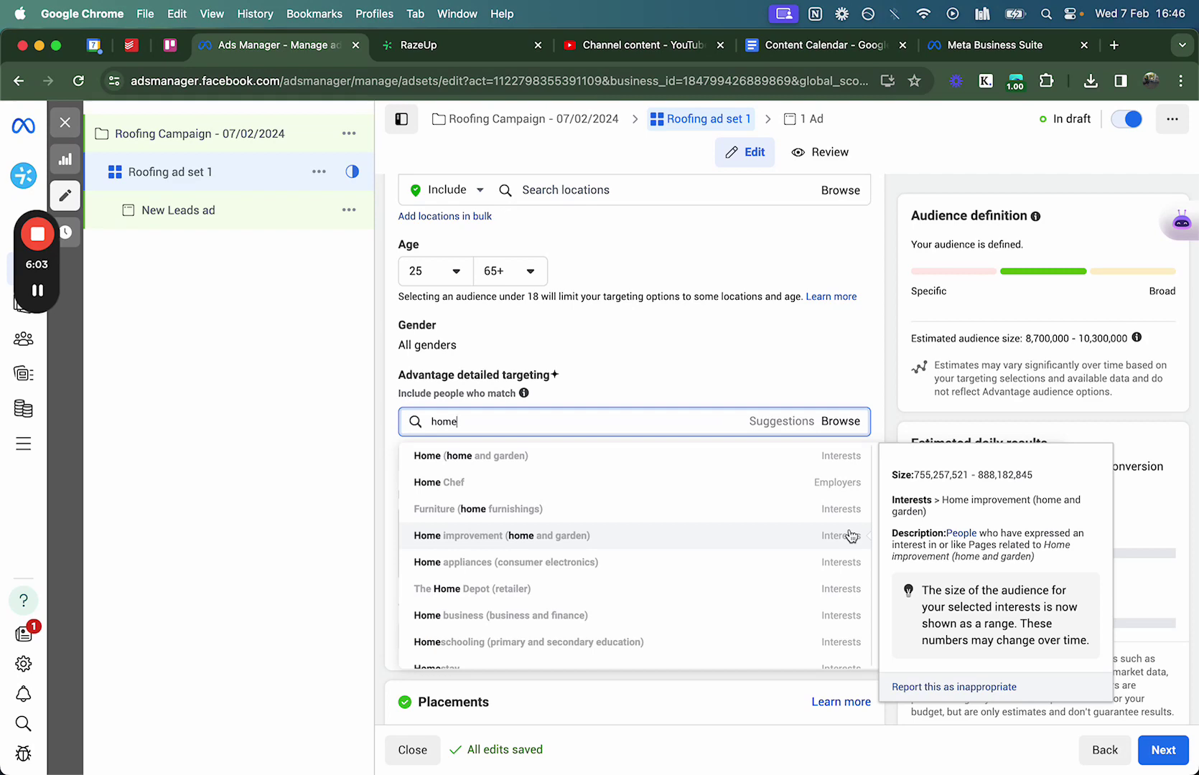
scroll(651, 351, up, 5)
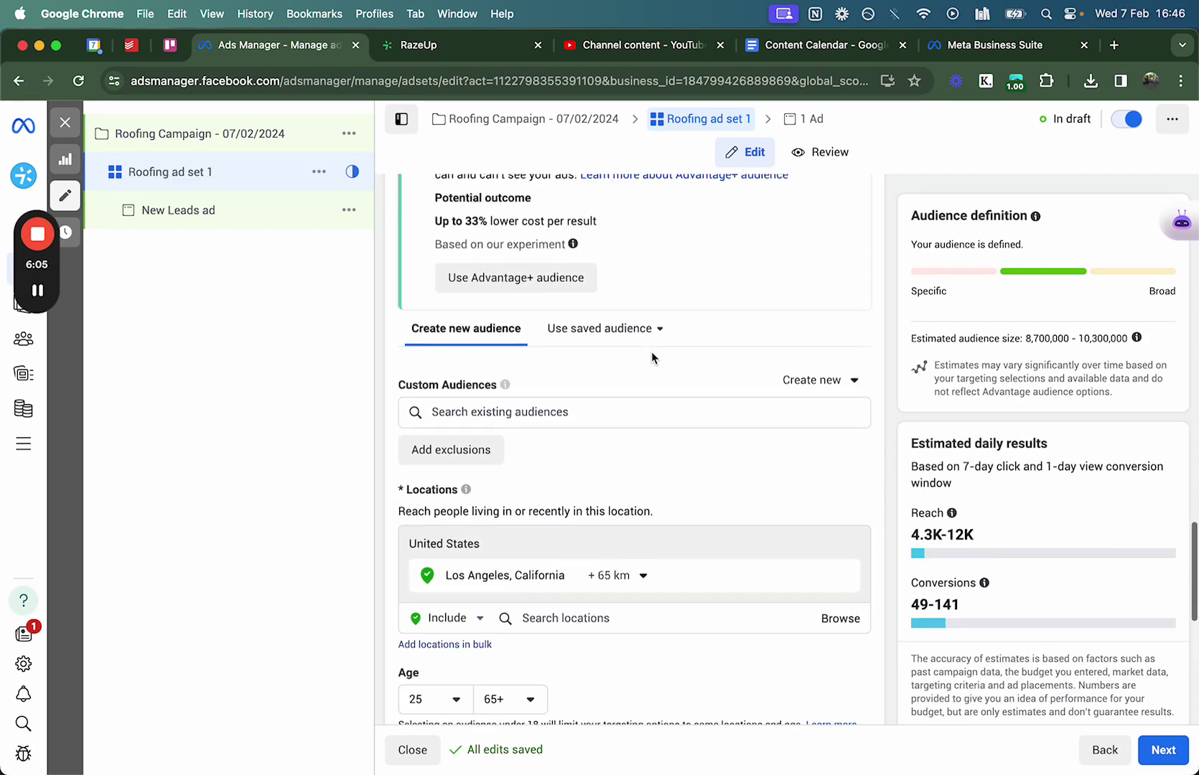
scroll(535, 503, down, 5)
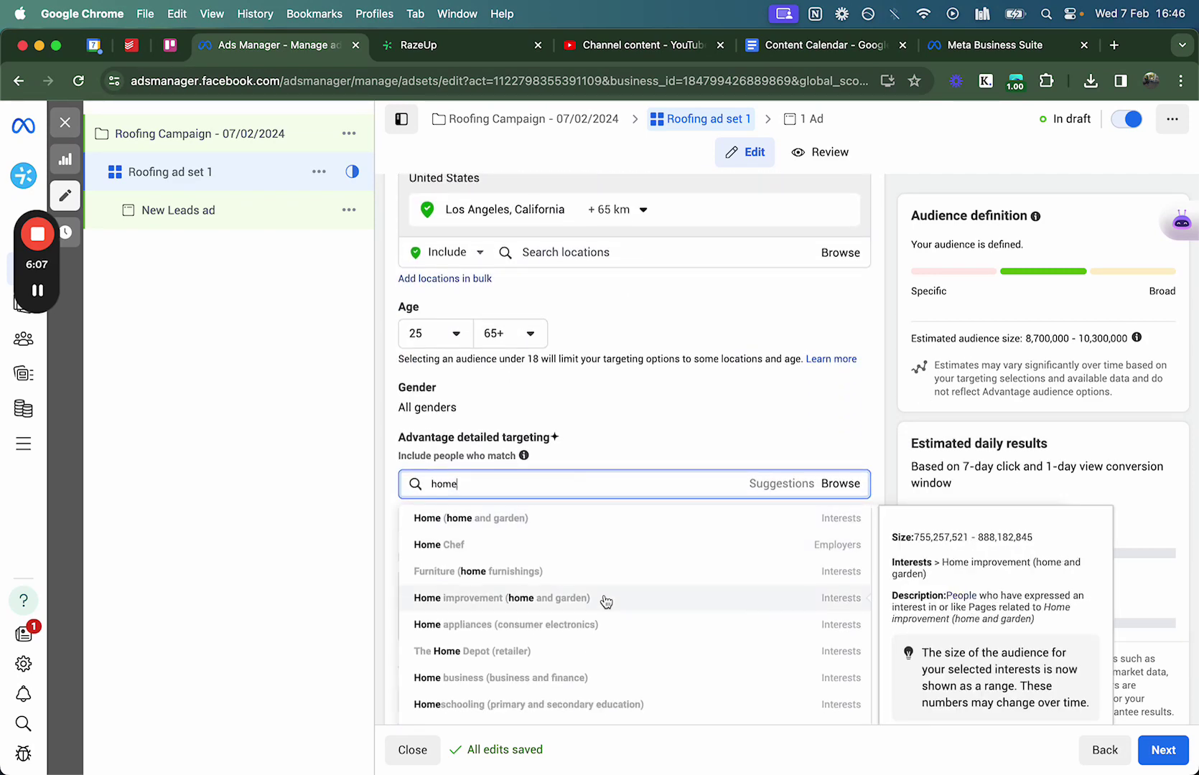
scroll(629, 581, down, 1)
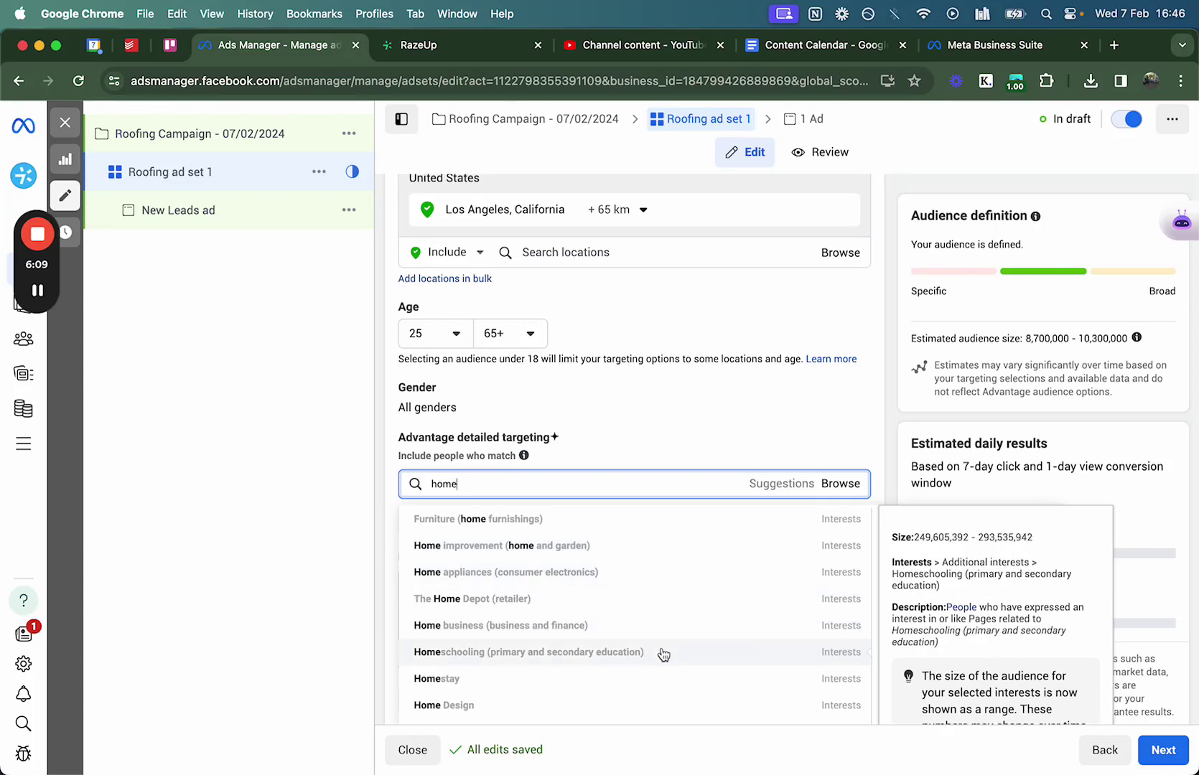
scroll(651, 560, up, 1)
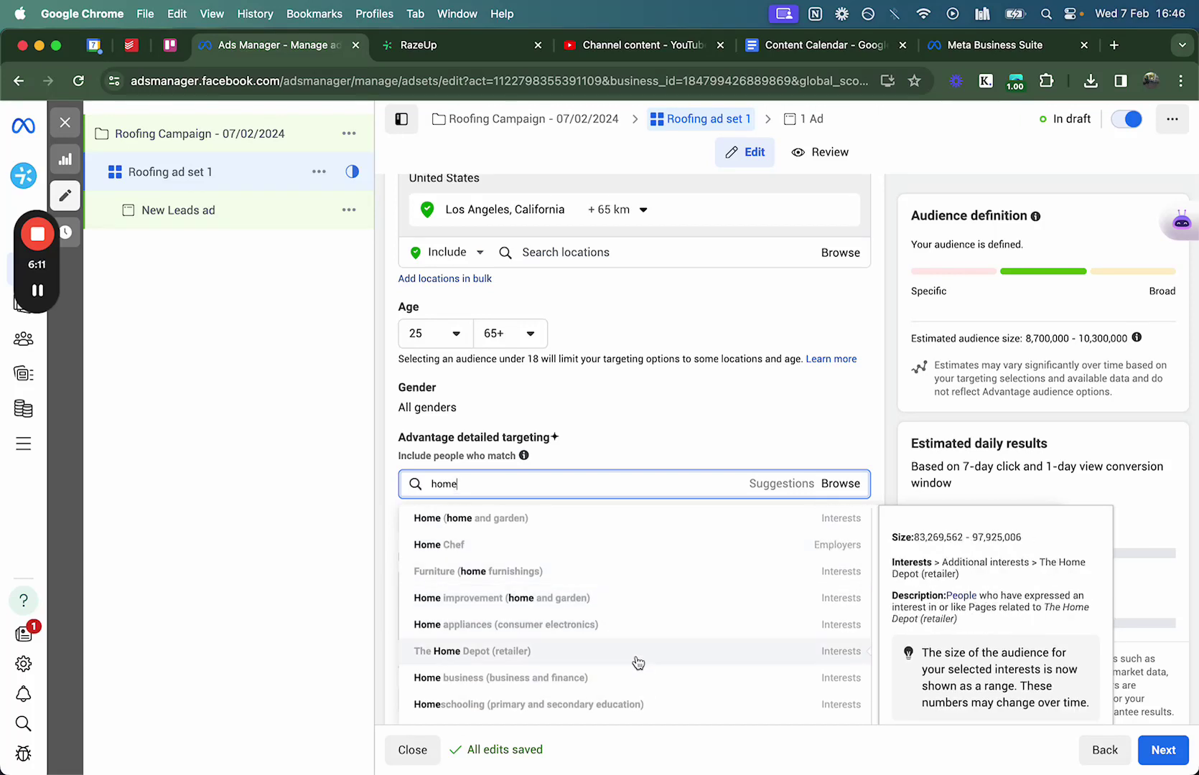
scroll(636, 661, down, 1)
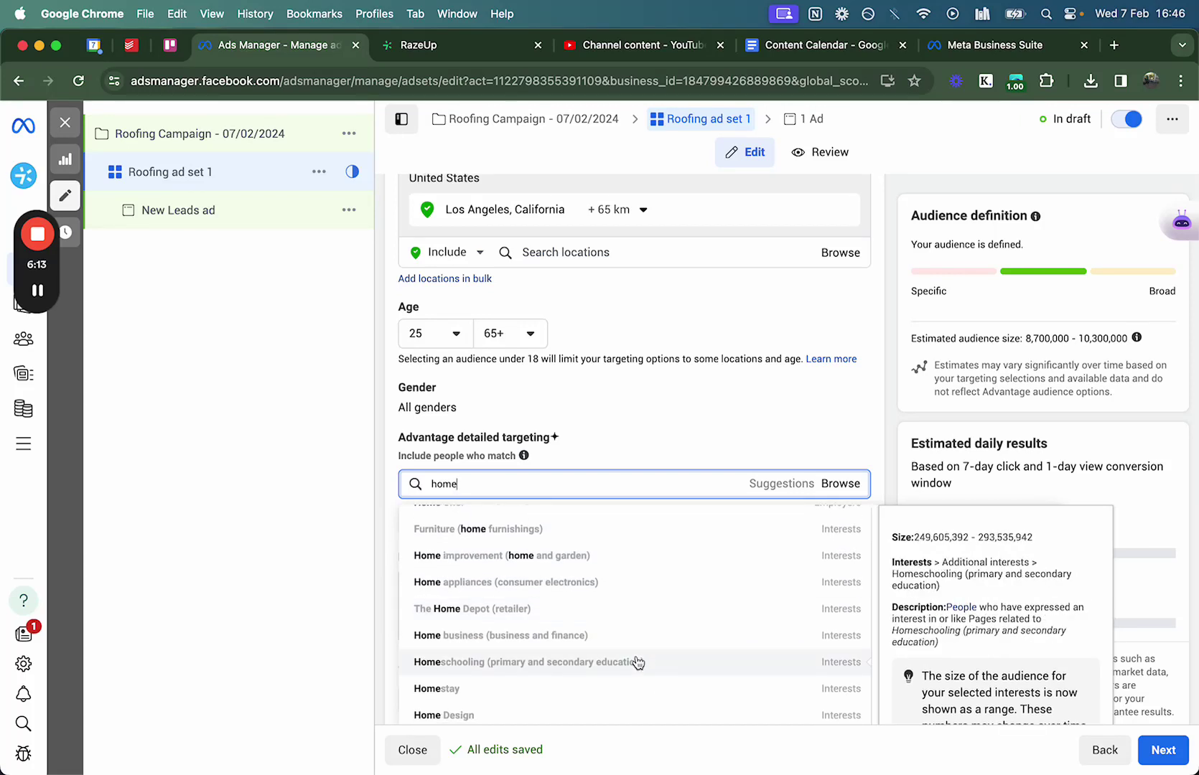
scroll(618, 604, up, 2)
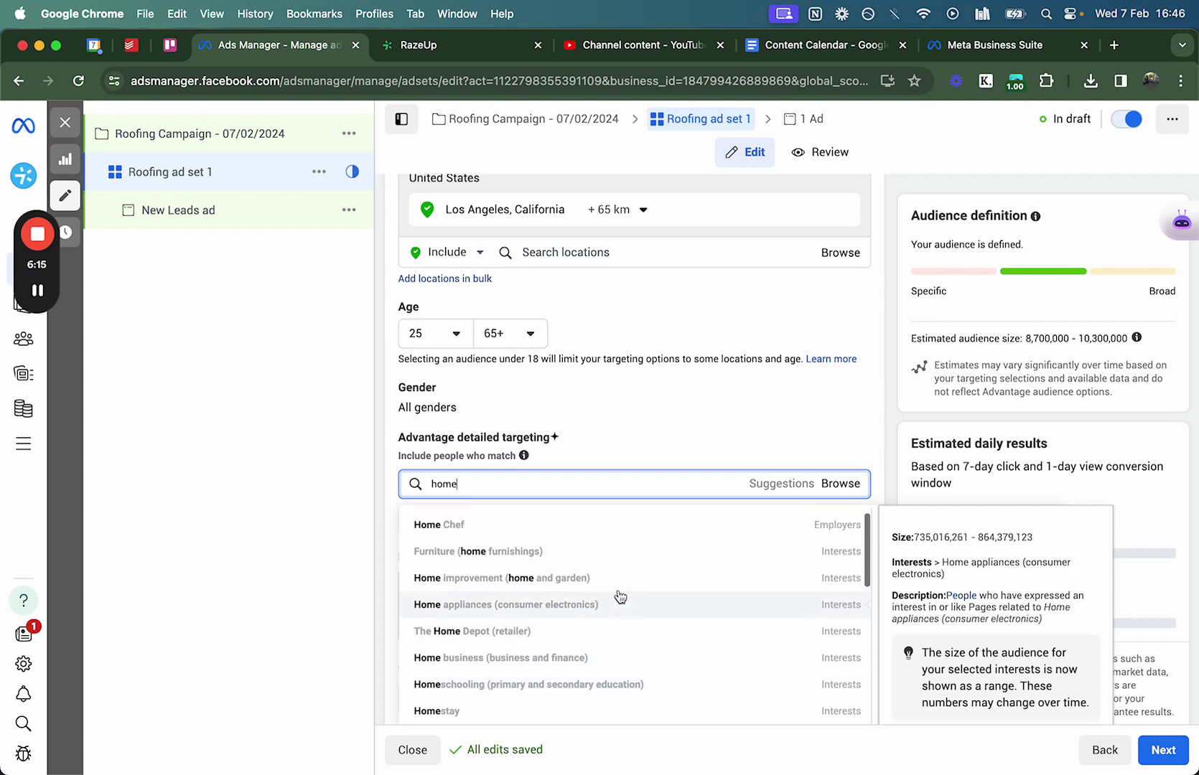
double_click(618, 490)
key(BackSpace)
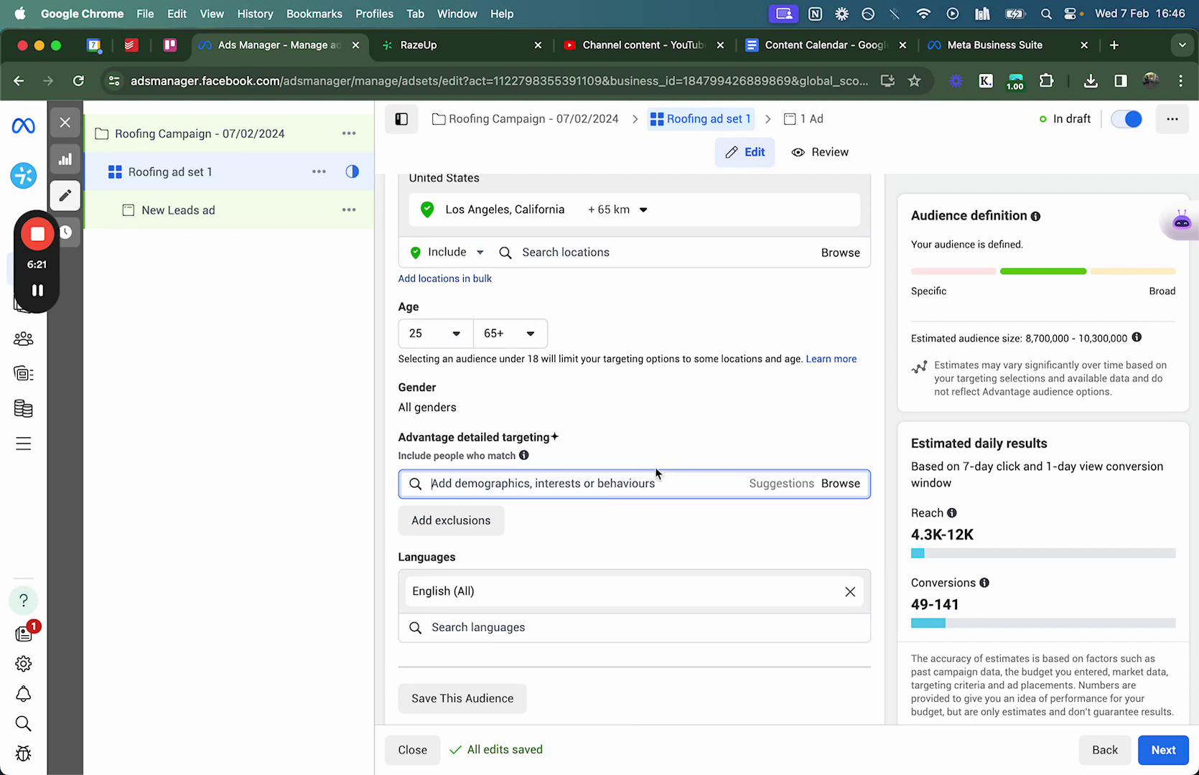
click(631, 443)
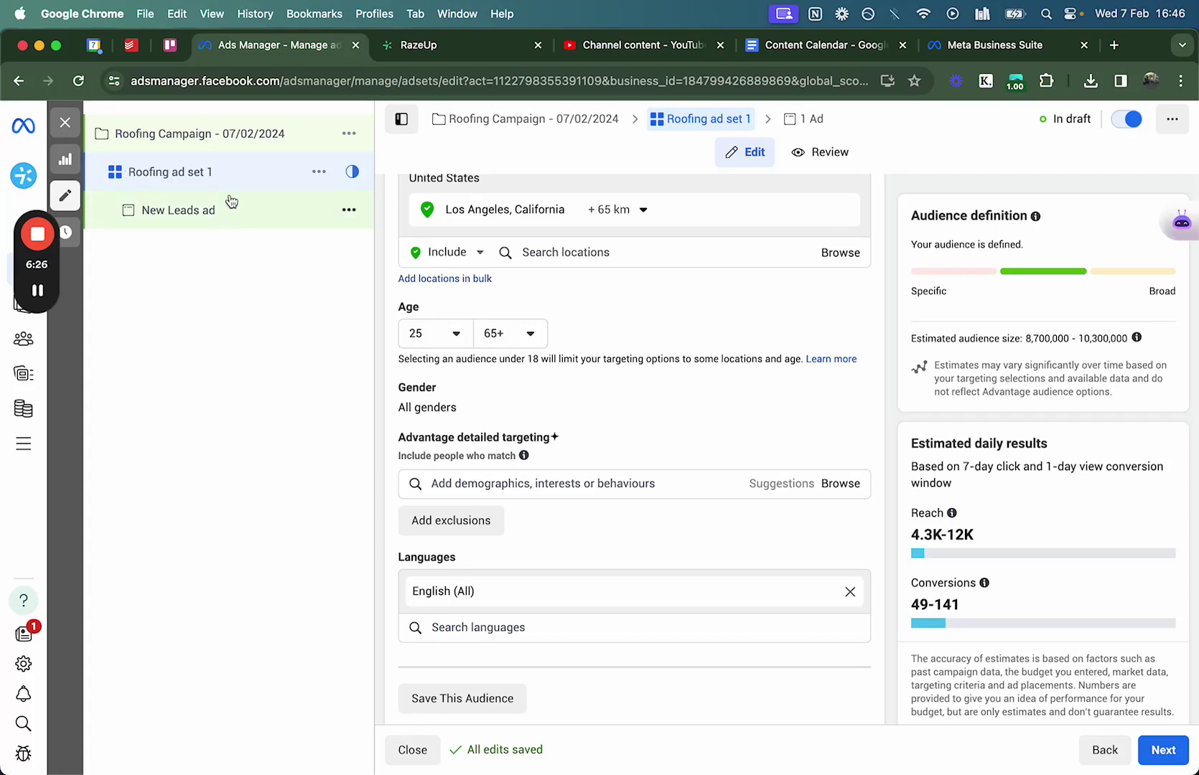
Step: Look up "zil" in the detailed targeting options to view the Zillow suggestions, and clear the search
click(514, 485)
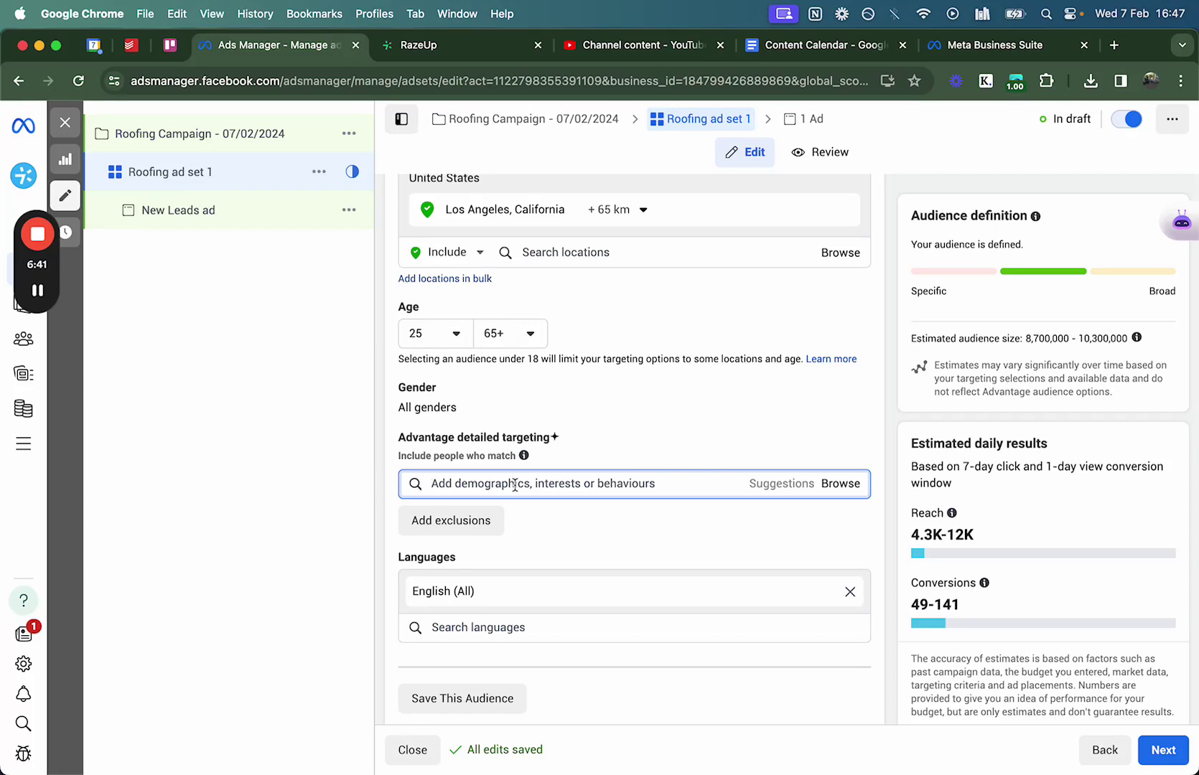
text(zil)
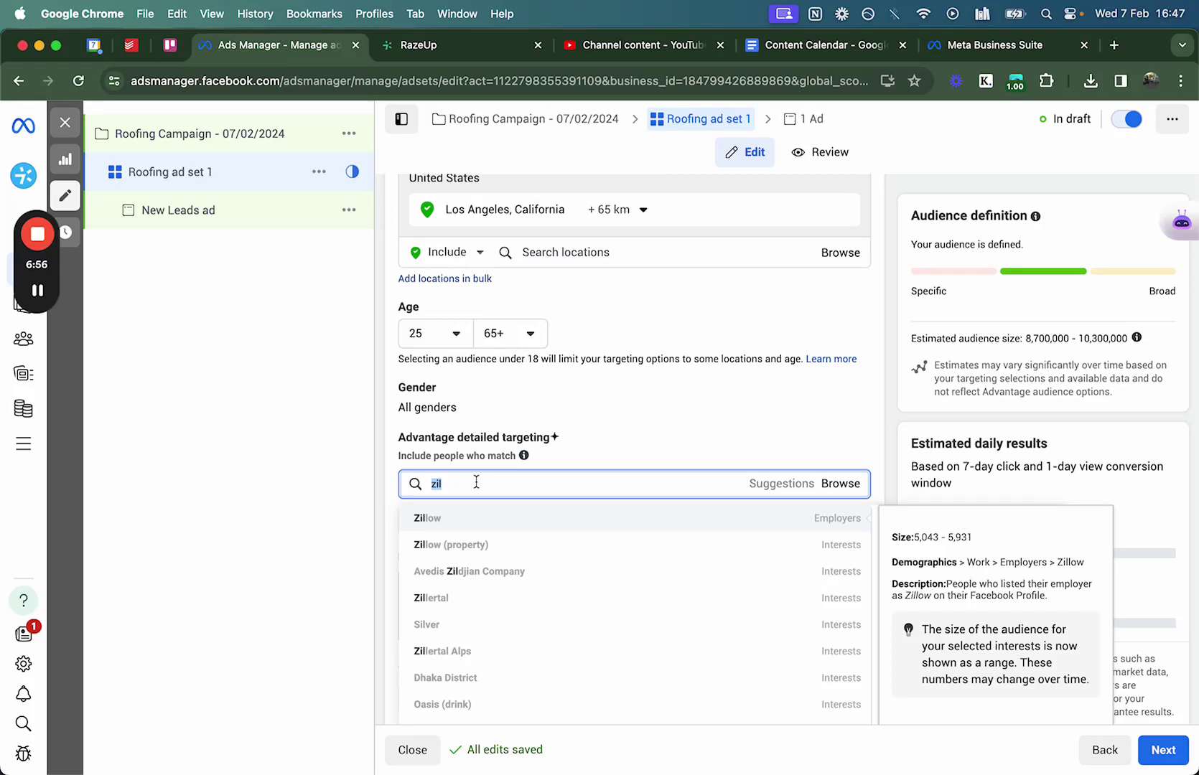
key(BackSpace)
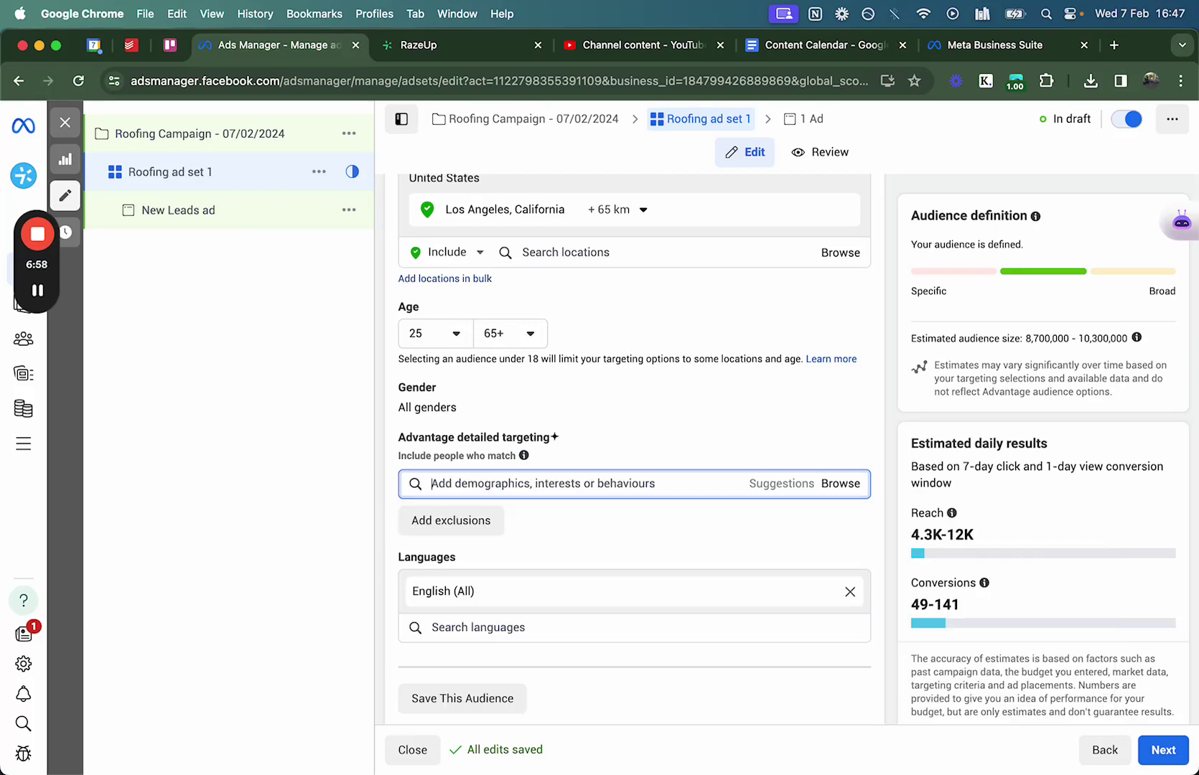
click(623, 429)
Step: Switch the ad set's placements from Advantage+ placements to Manual placements
scroll(472, 616, down, 5)
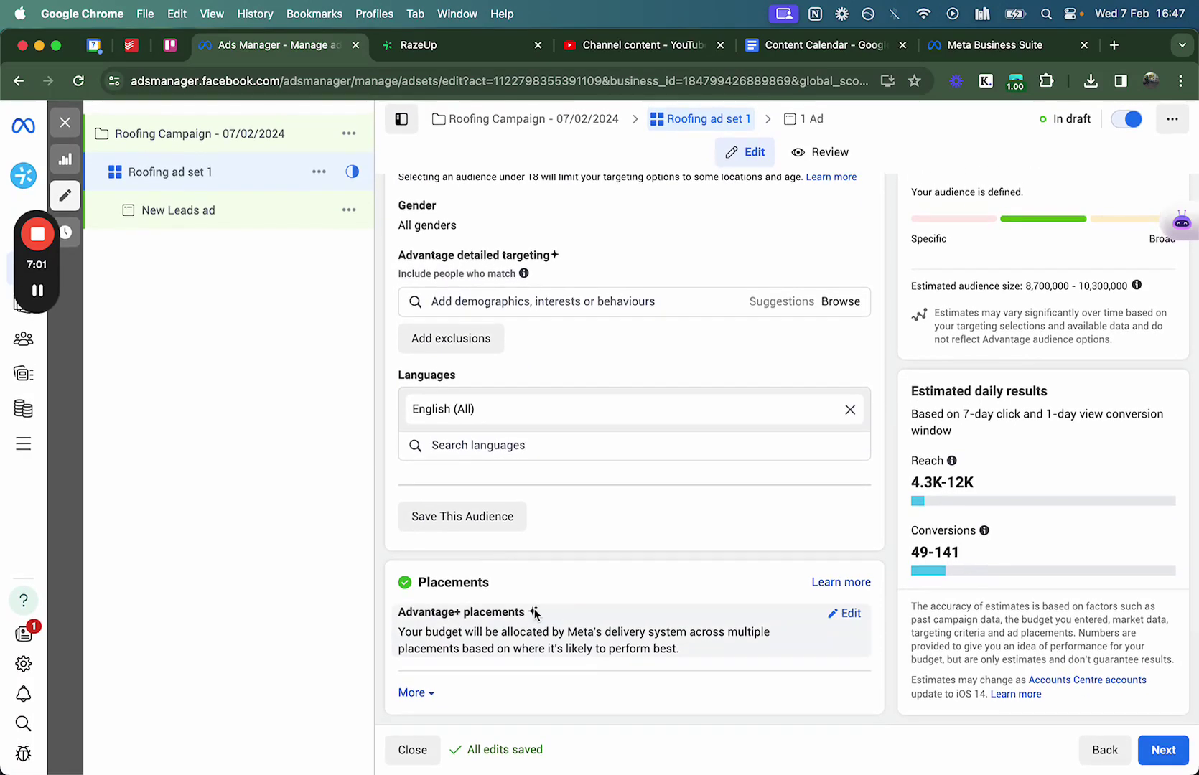
click(847, 614)
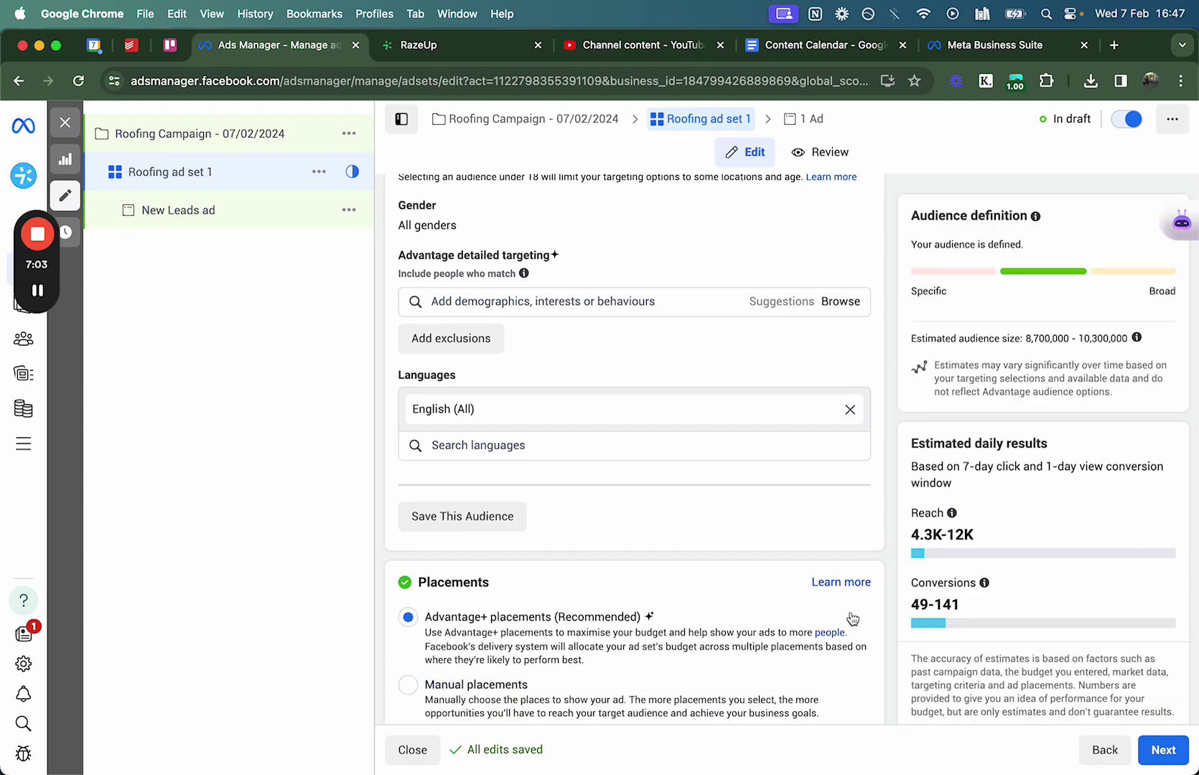
scroll(574, 524, down, 2)
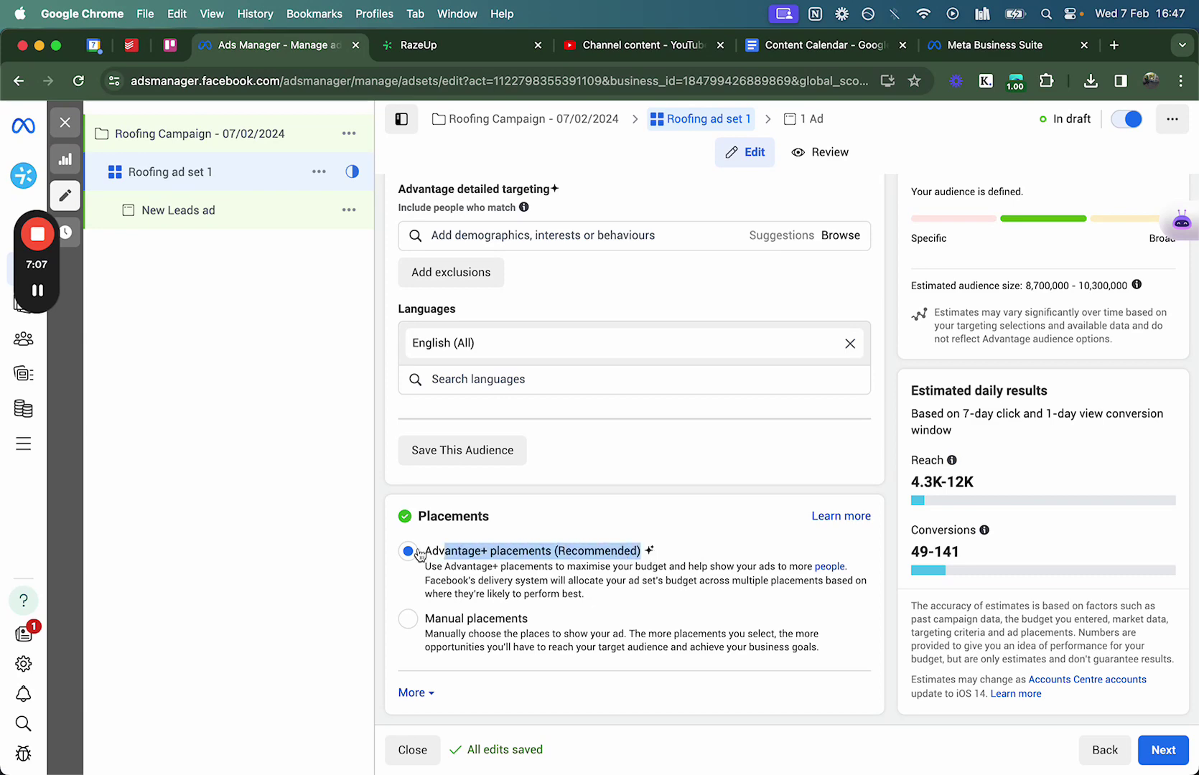
drag(646, 552, 422, 553)
click(420, 623)
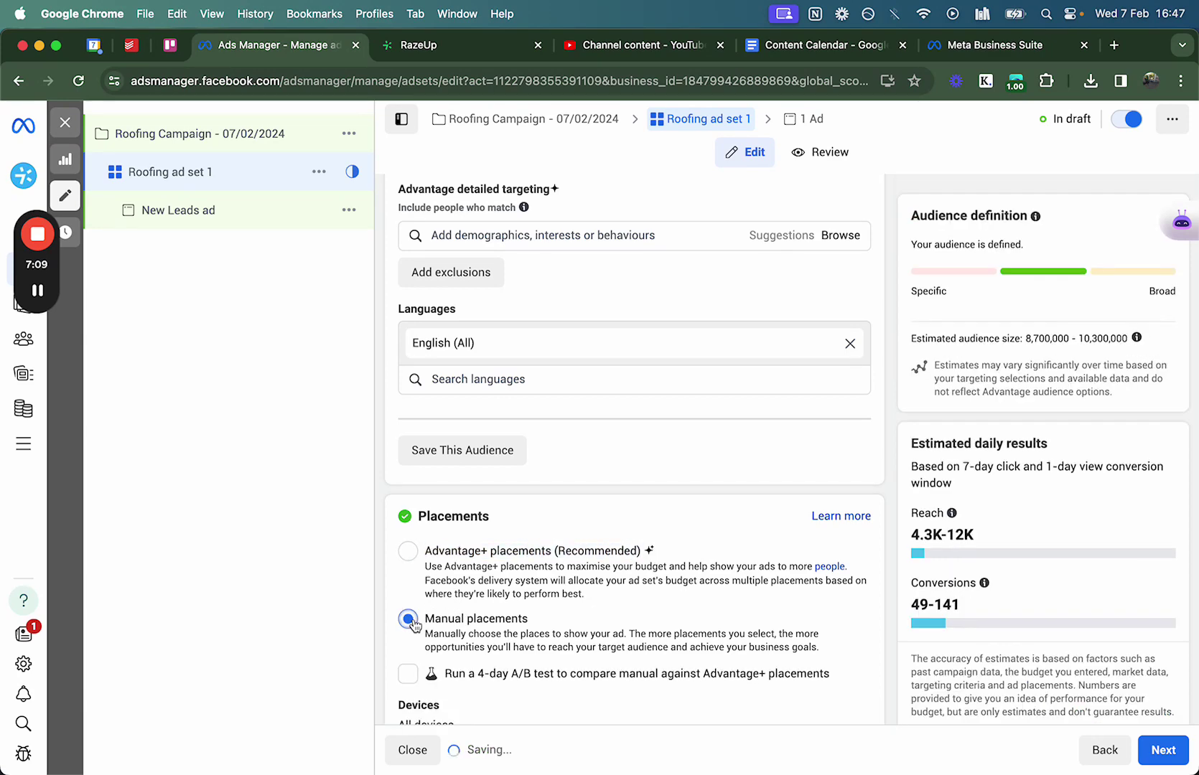
Step: Exclude the Stories and Reels, In-stream ads for videos and reels, Search results, and Apps and sites placement groups
scroll(526, 603, down, 6)
scroll(524, 600, down, 5)
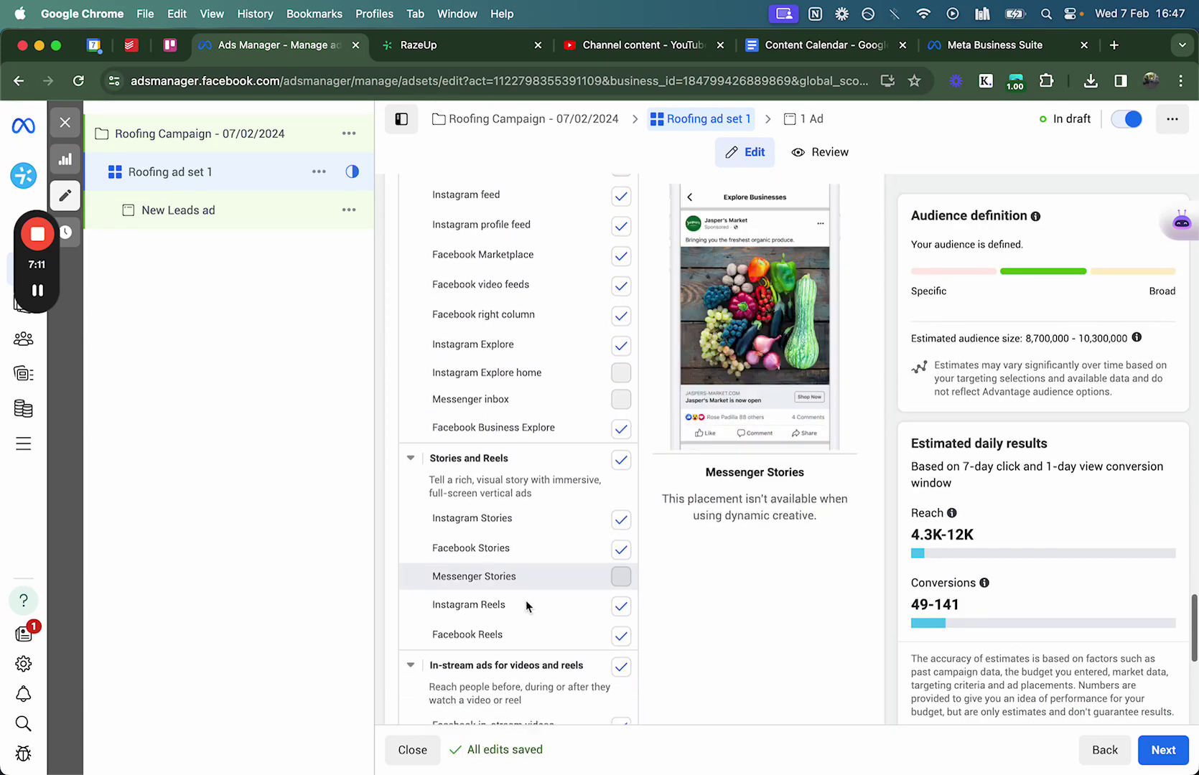
click(622, 450)
click(621, 655)
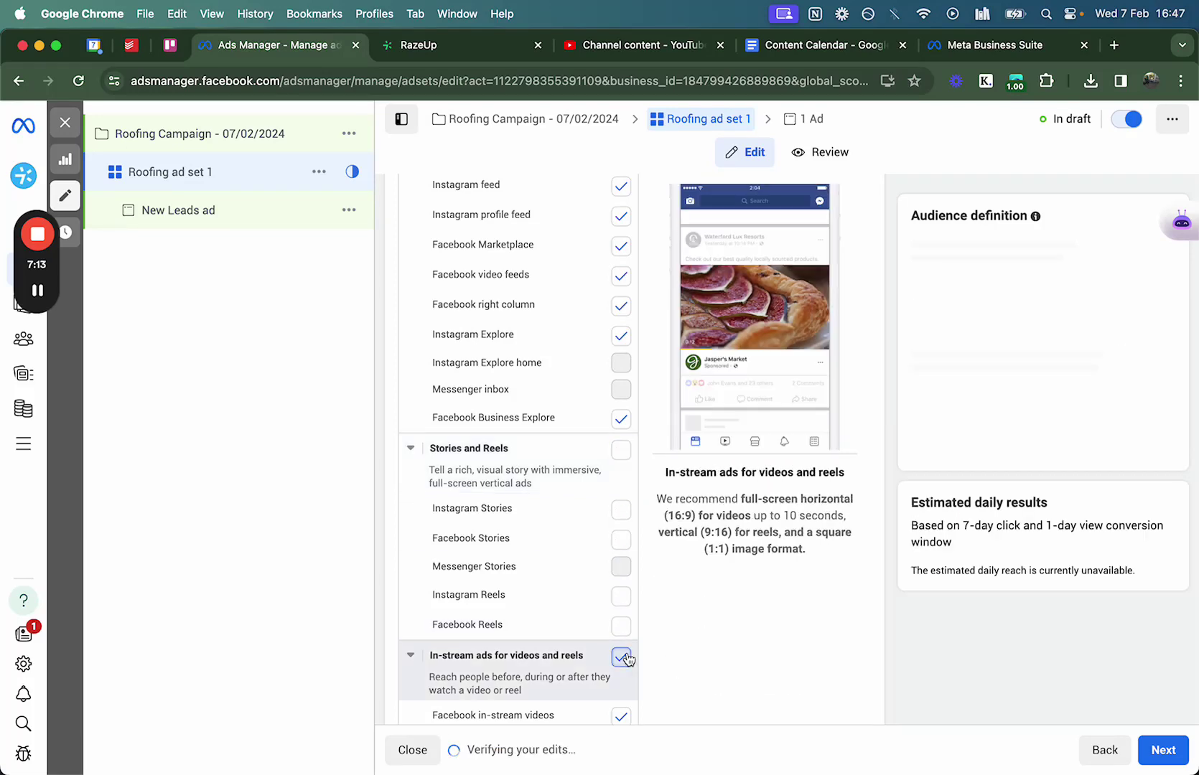
scroll(621, 653, down, 3)
click(621, 586)
scroll(622, 600, down, 5)
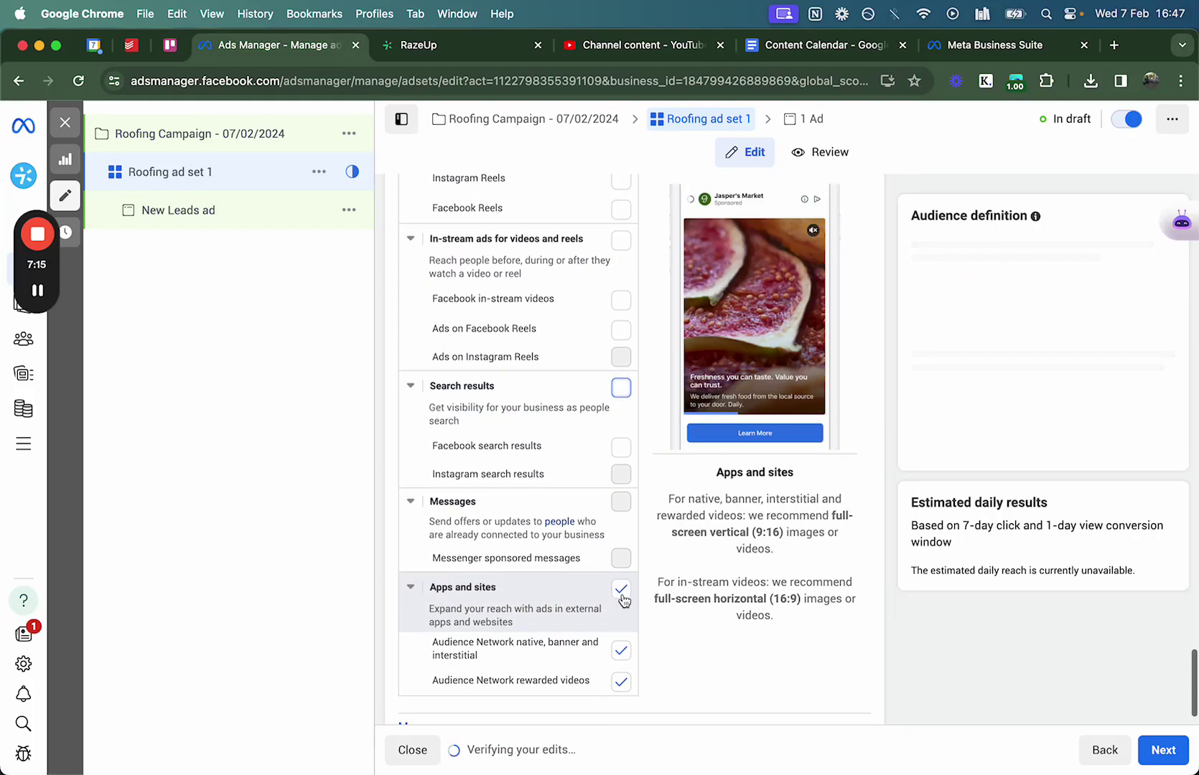
click(621, 587)
Step: Exclude Facebook Business Explore, Instagram Explore, Facebook right column, Facebook video feeds, Facebook Marketplace and Instagram profile feed, and collapse the Feeds group
scroll(623, 595, up, 6)
scroll(623, 596, up, 5)
click(621, 554)
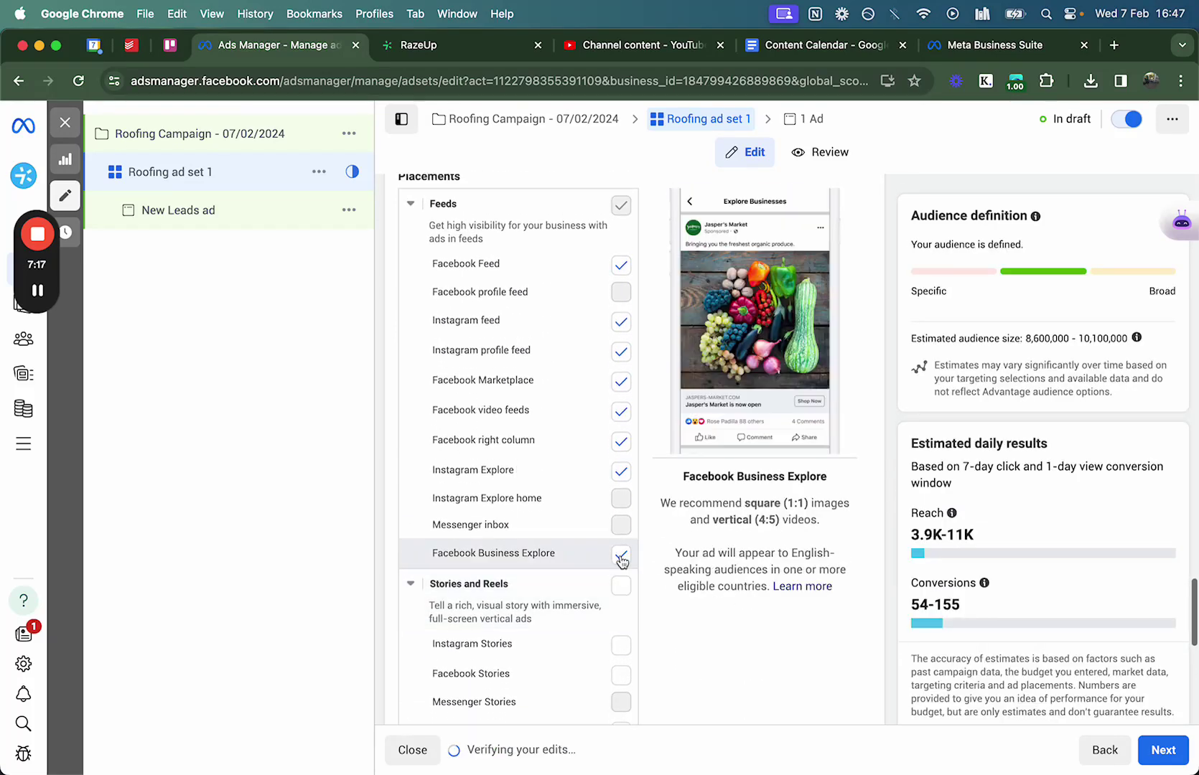
click(621, 471)
click(621, 442)
click(621, 411)
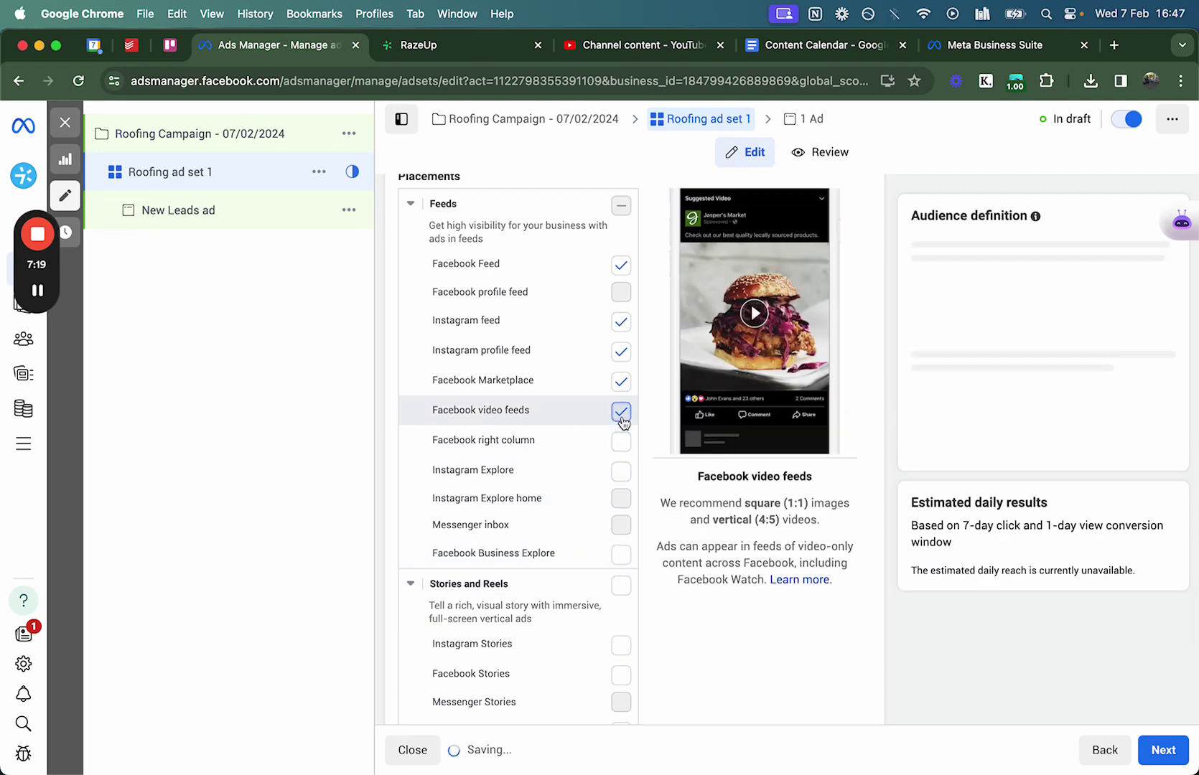
click(621, 381)
click(621, 352)
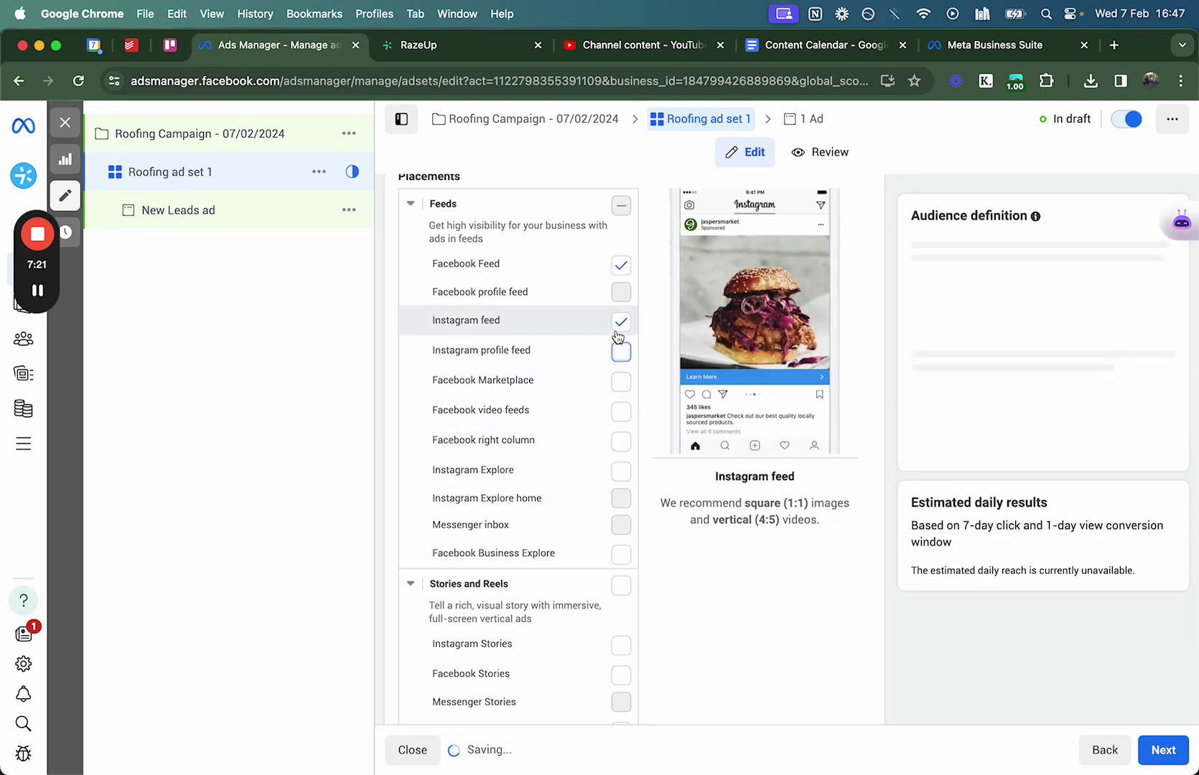
scroll(567, 333, up, 3)
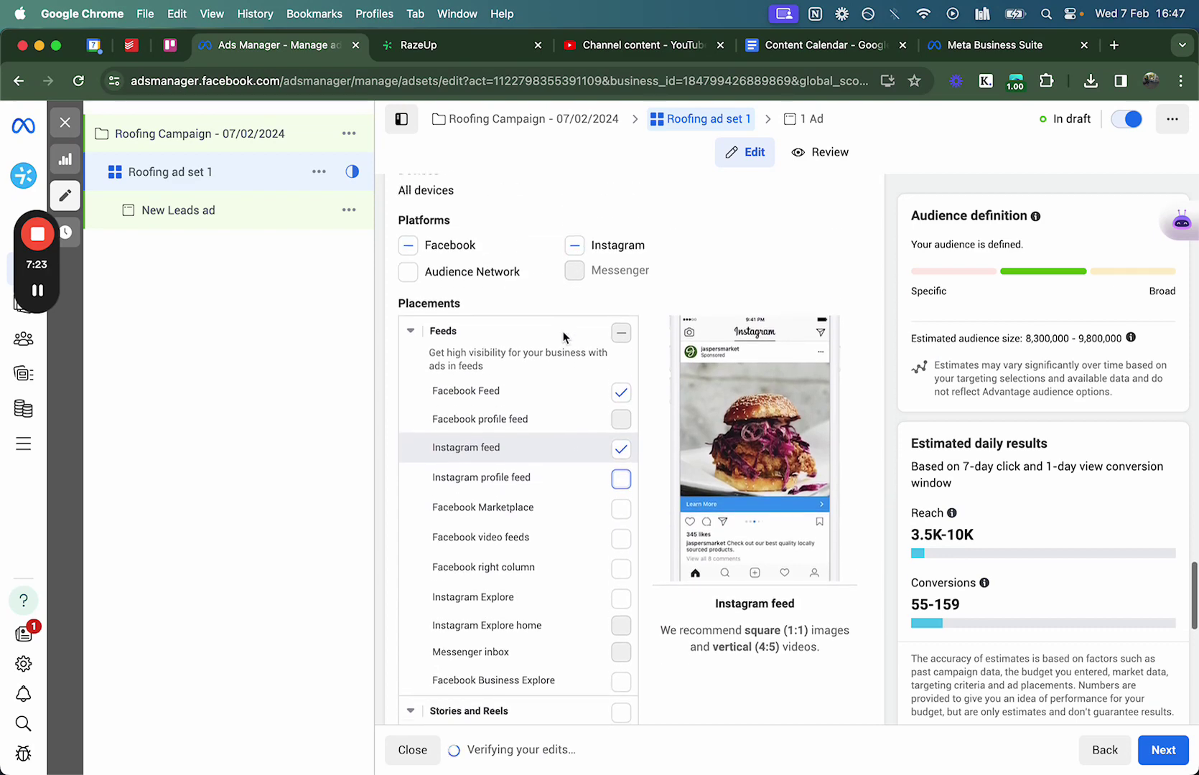
click(411, 354)
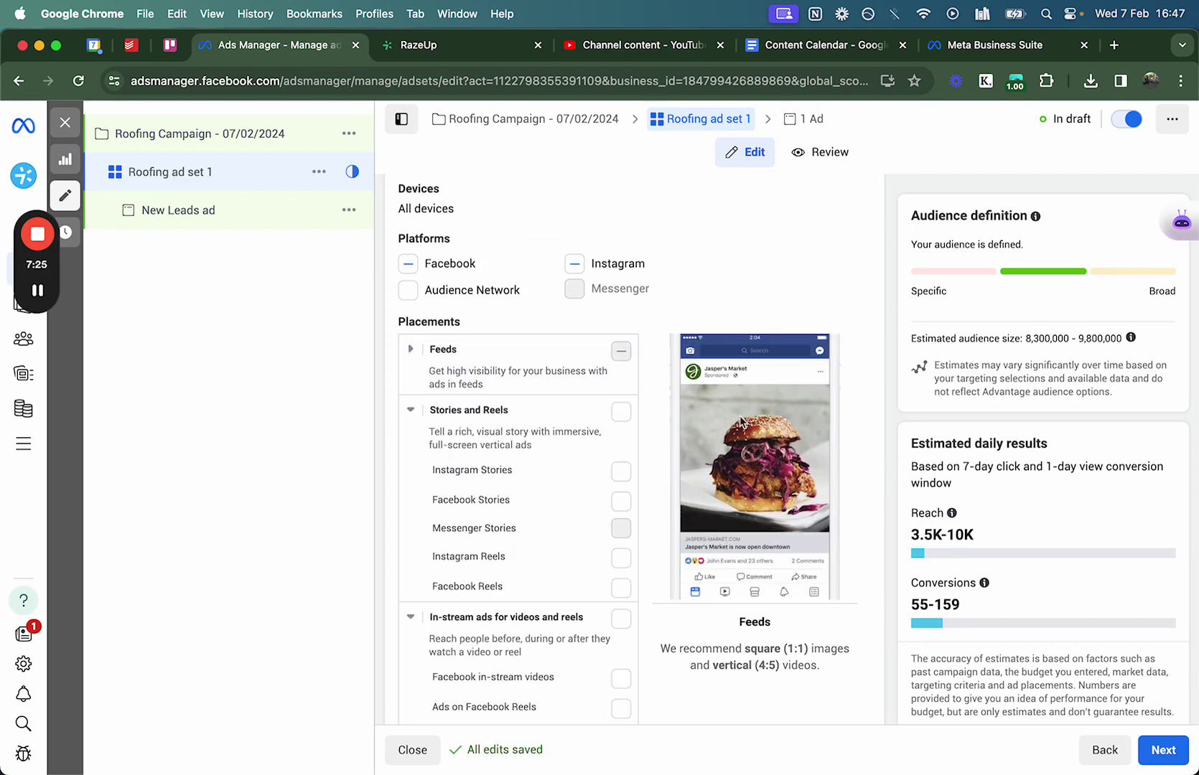
Step: Proceed to the ad level and rename the ad "Roofing Ad 1"
scroll(738, 415, up, 15)
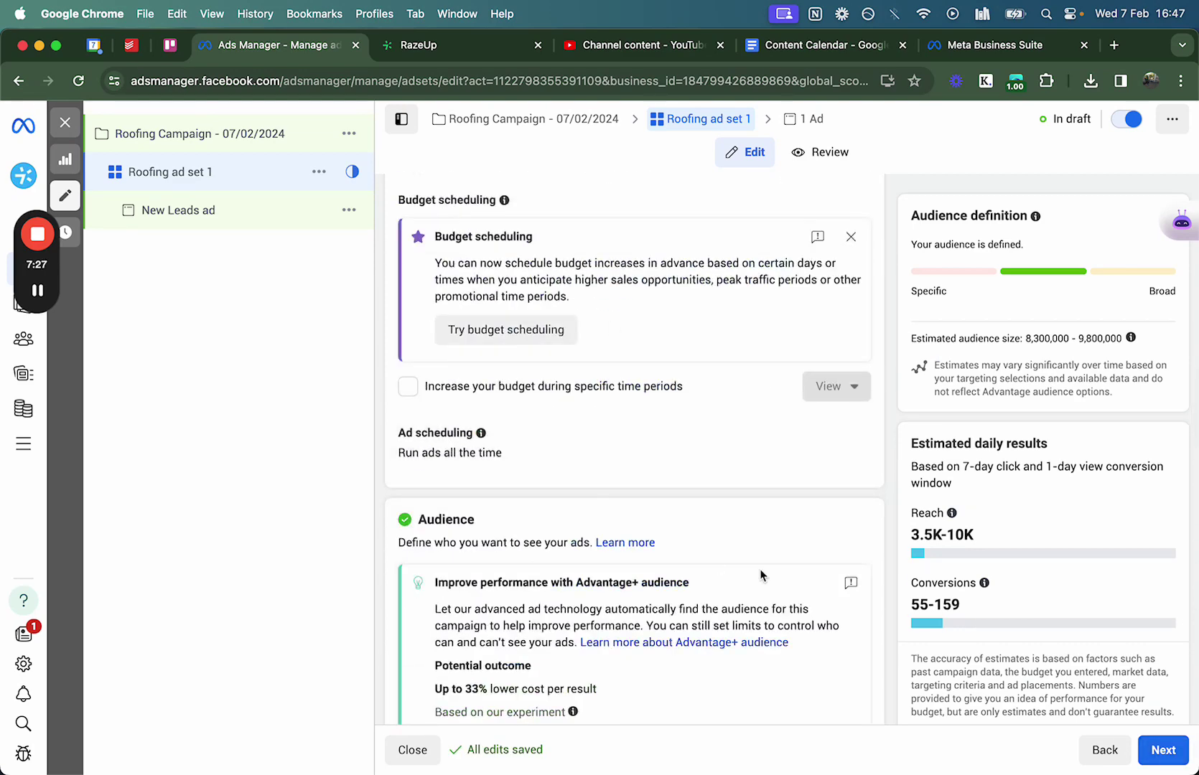
click(1186, 750)
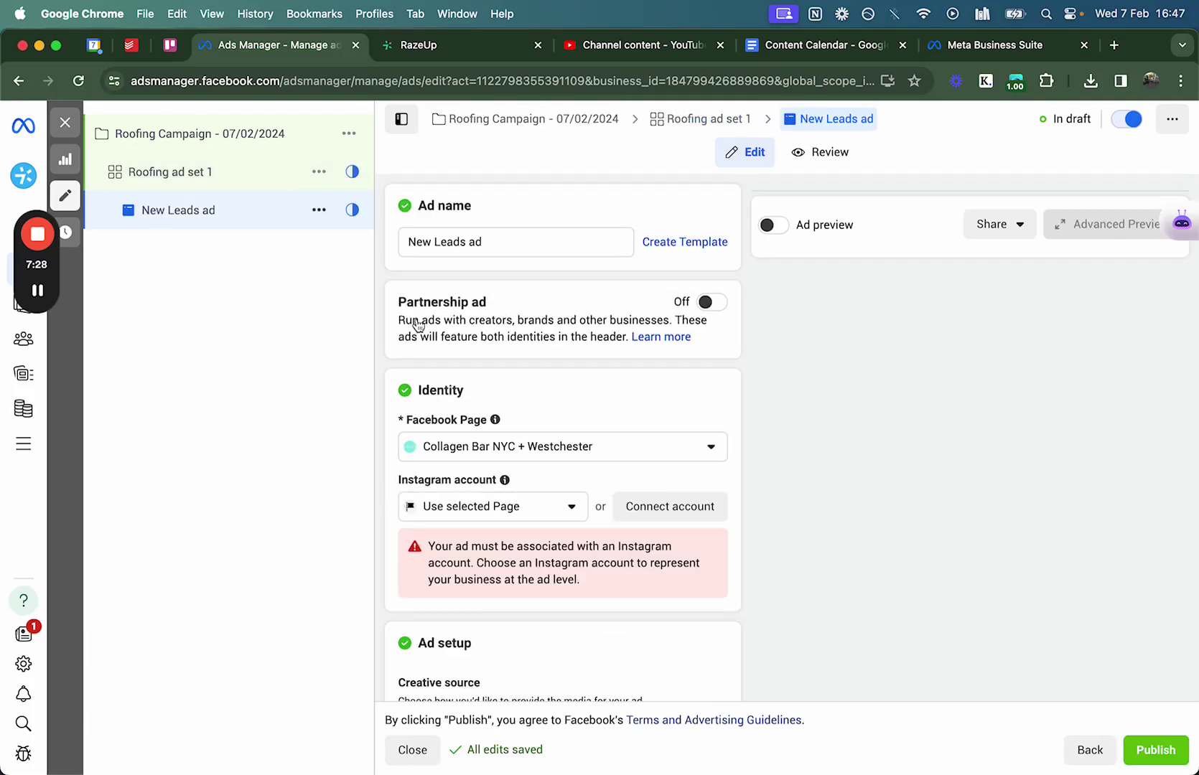
triple_click(521, 250)
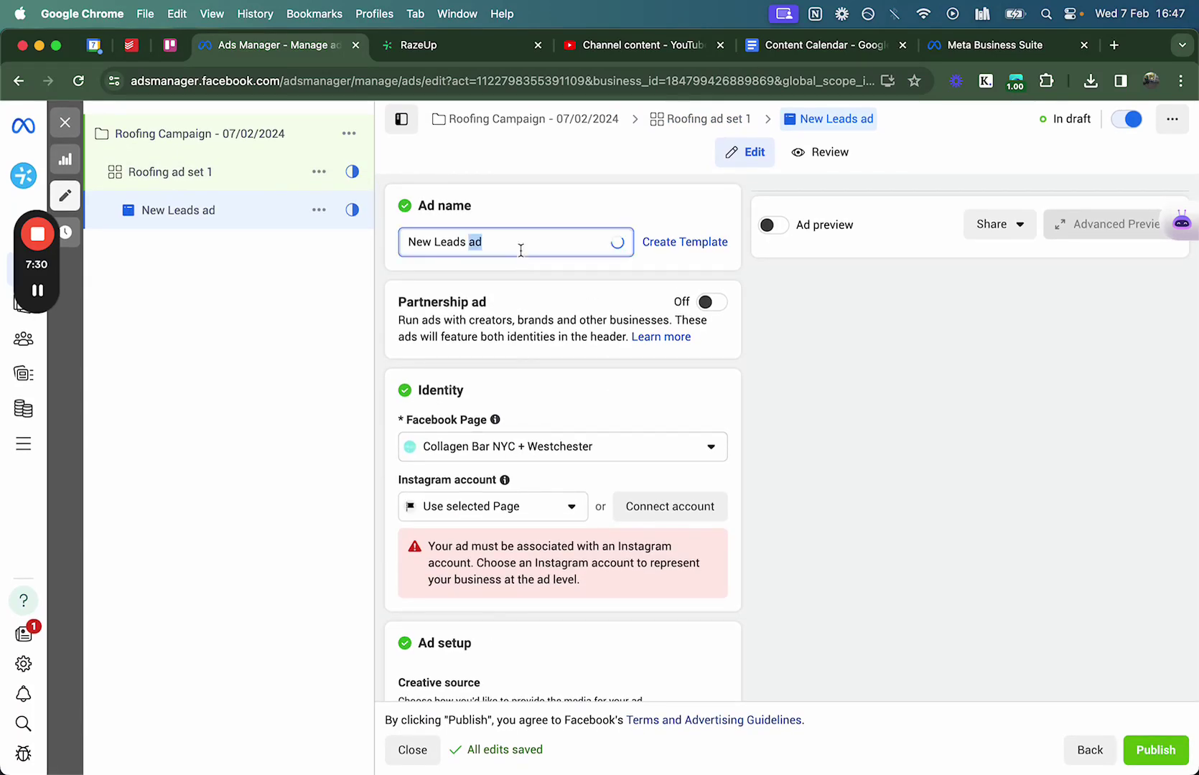
text(Roofing Ad 1)
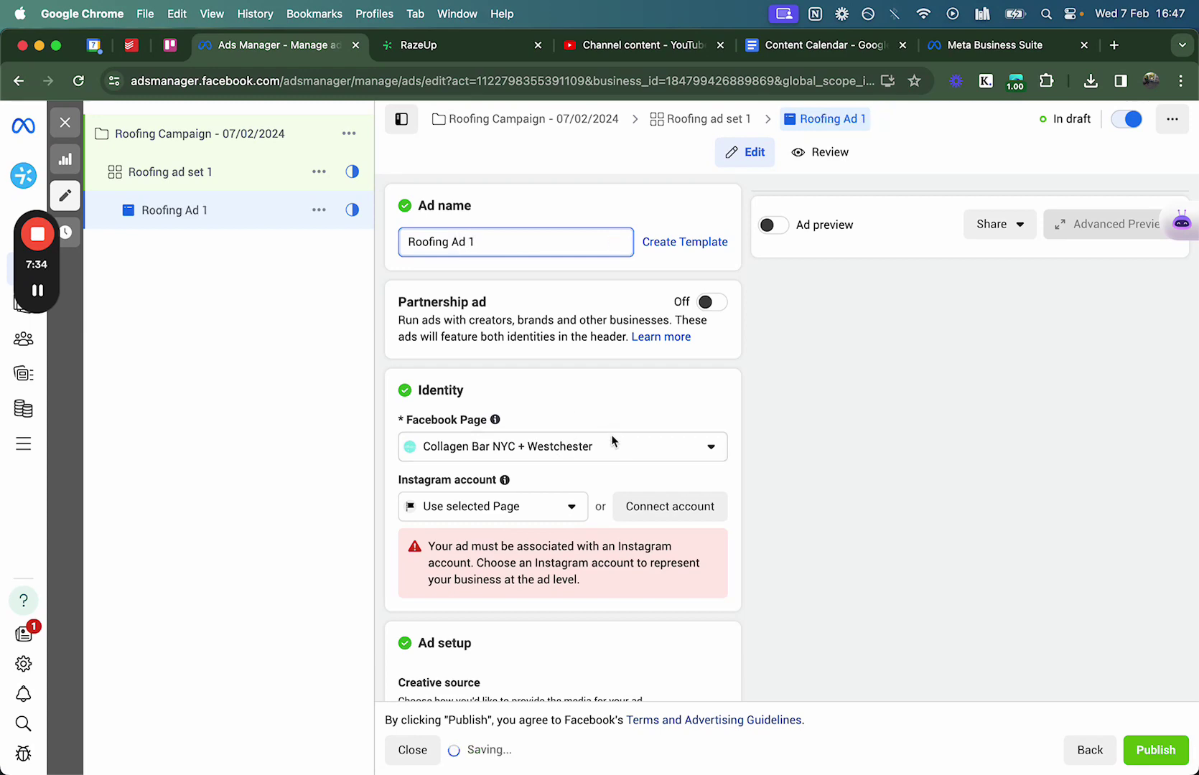
Step: Enter the placeholder primary text "dubeukjdbezd" in the ad creative
scroll(610, 441, down, 3)
scroll(521, 397, down, 10)
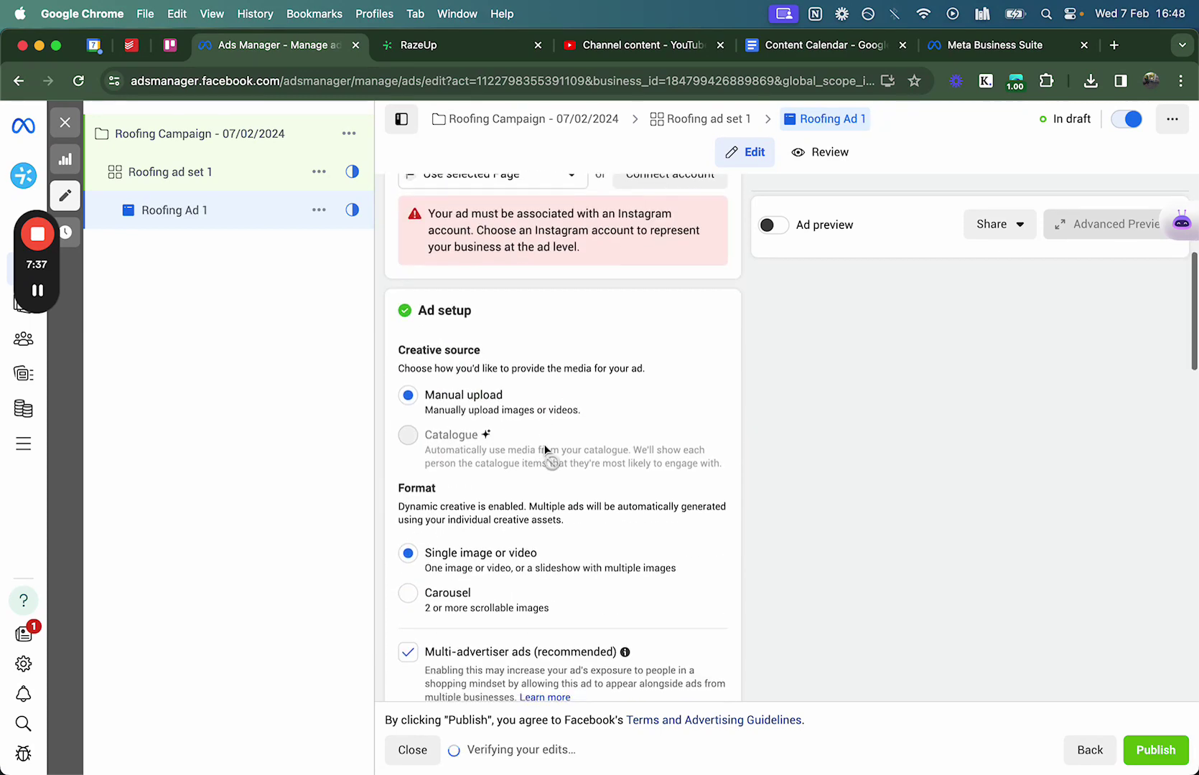
scroll(591, 551, down, 2)
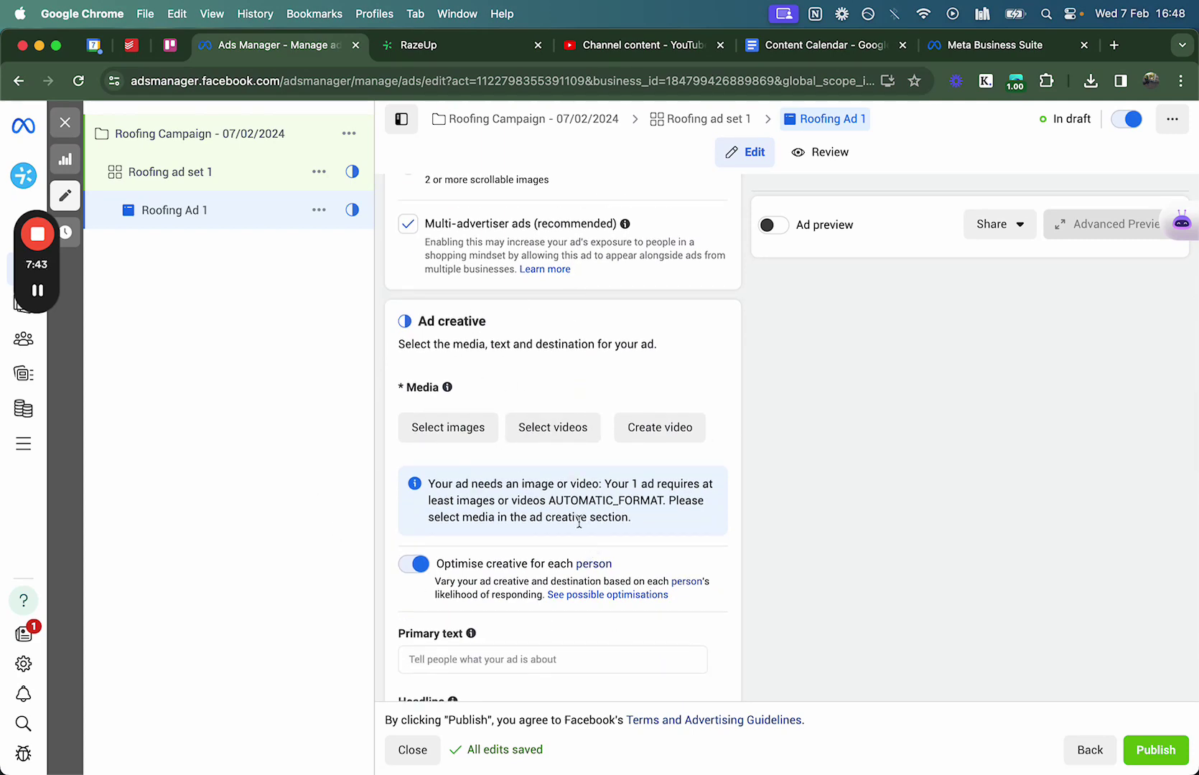
scroll(578, 522, down, 3)
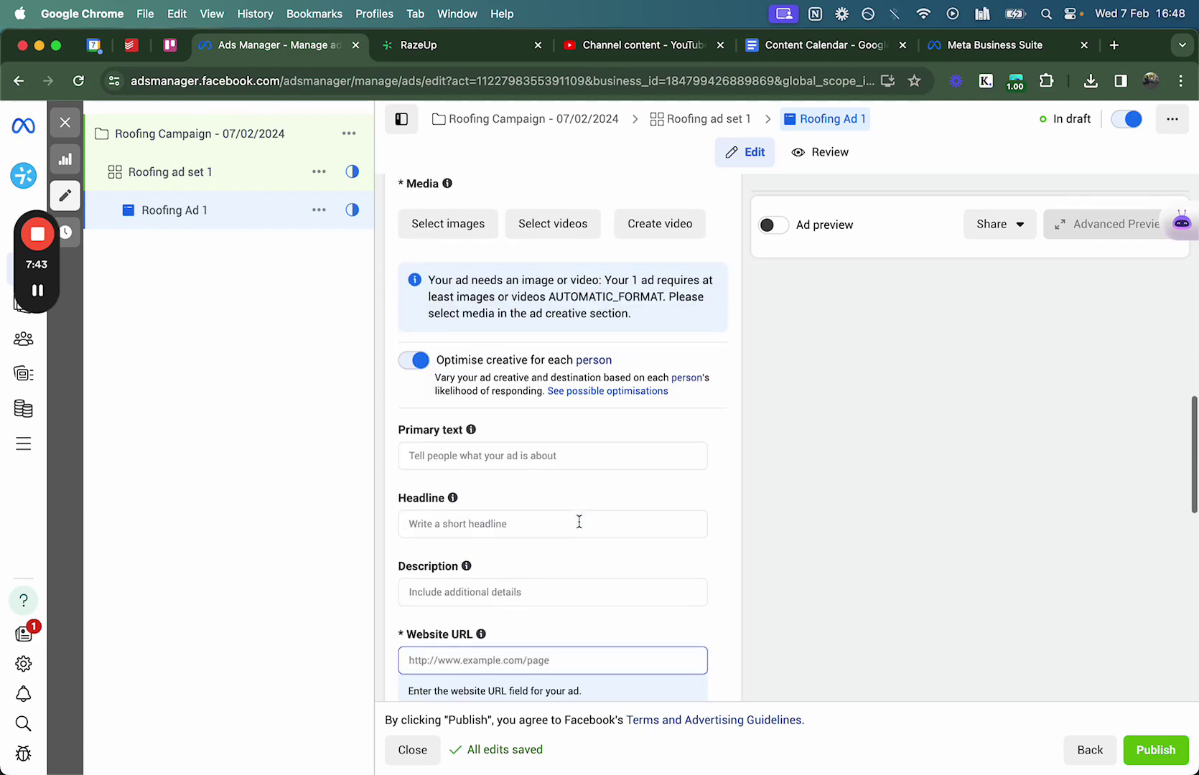
click(481, 454)
text(dubeukjdbezd)
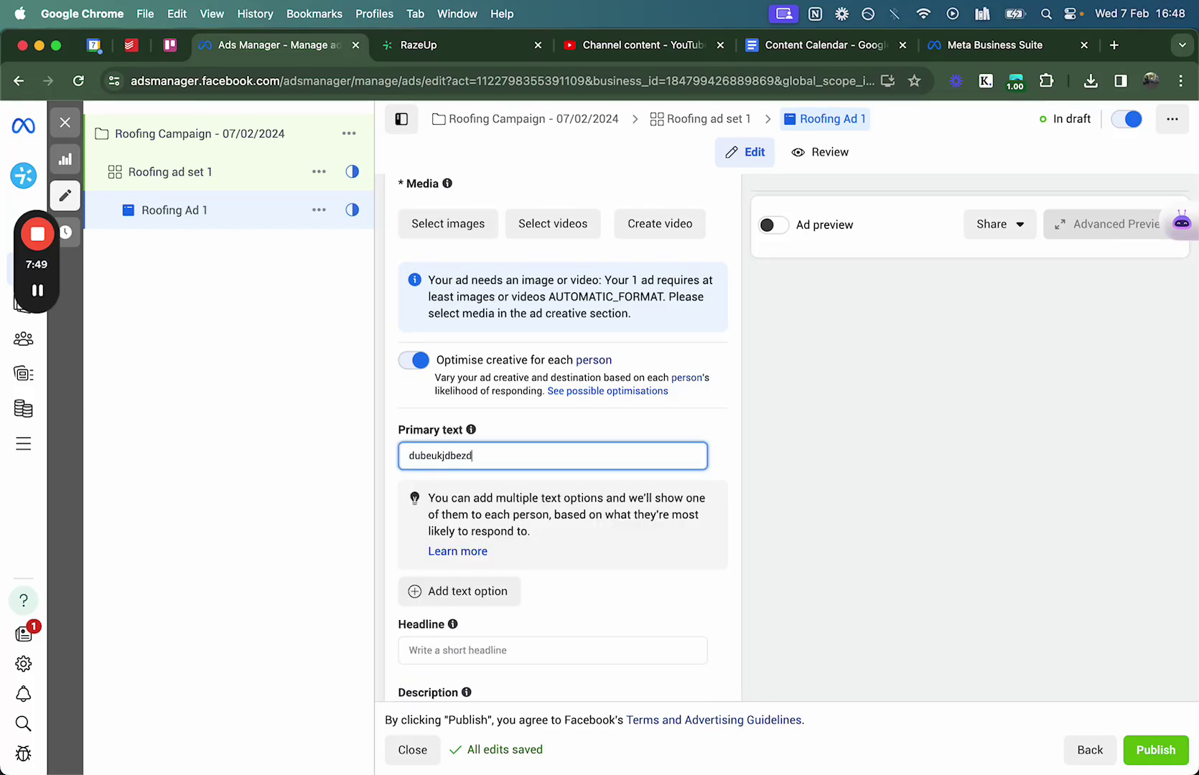
Step: Add a second primary text option reading "azdBUEOZKD" and a third, empty text option
click(444, 592)
click(421, 484)
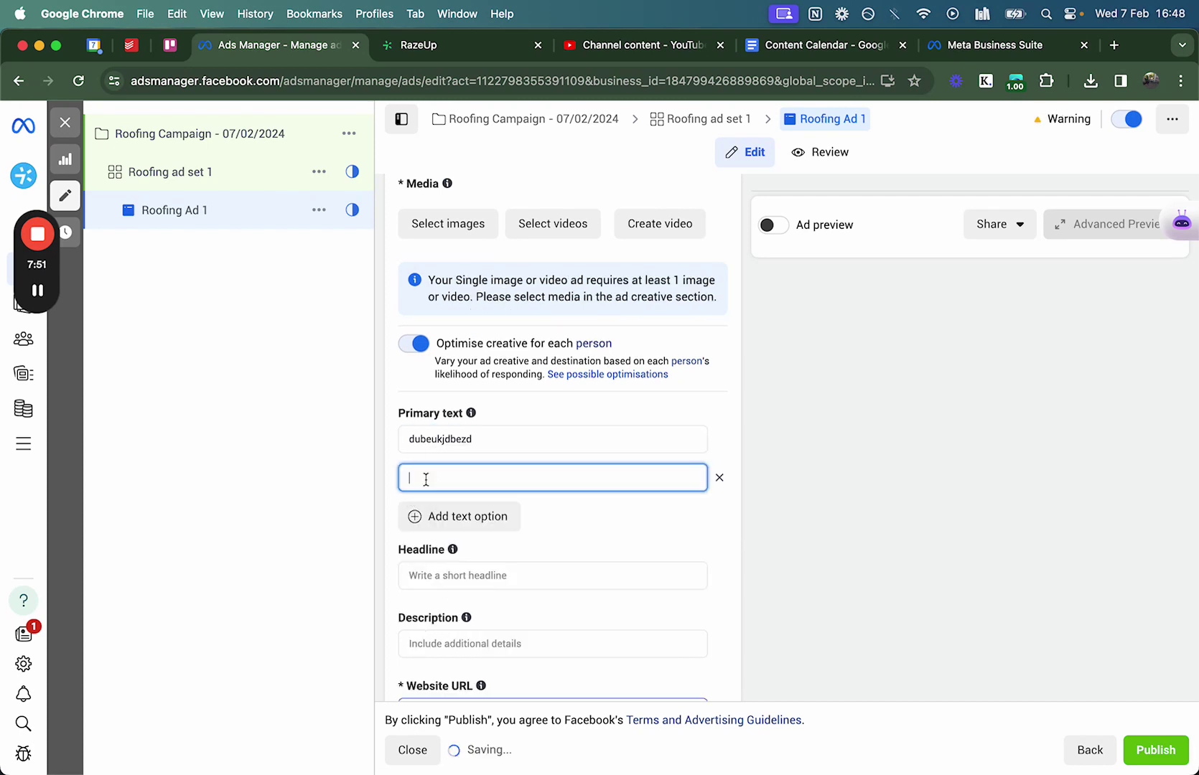
text(azdBUEOZKD)
click(463, 516)
scroll(510, 519, down, 5)
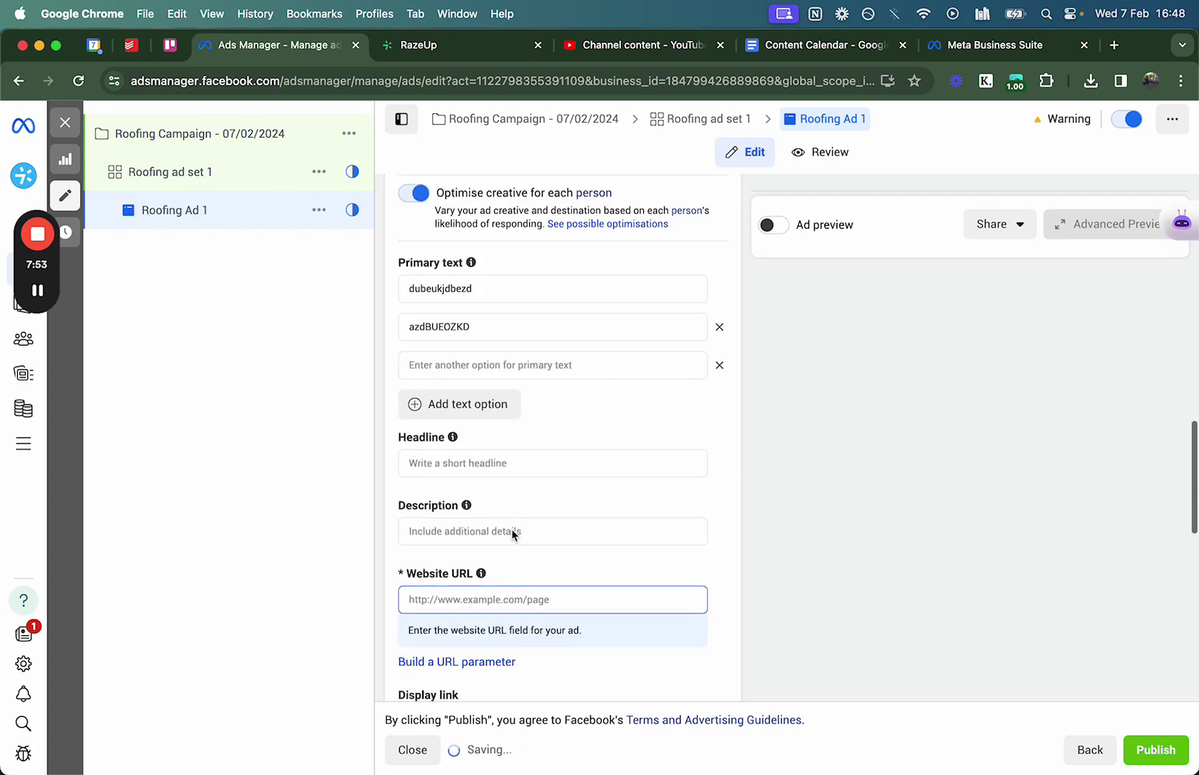
Step: Go through the ad's headline, description, website URL and browser add-on fields without filling them in
click(436, 459)
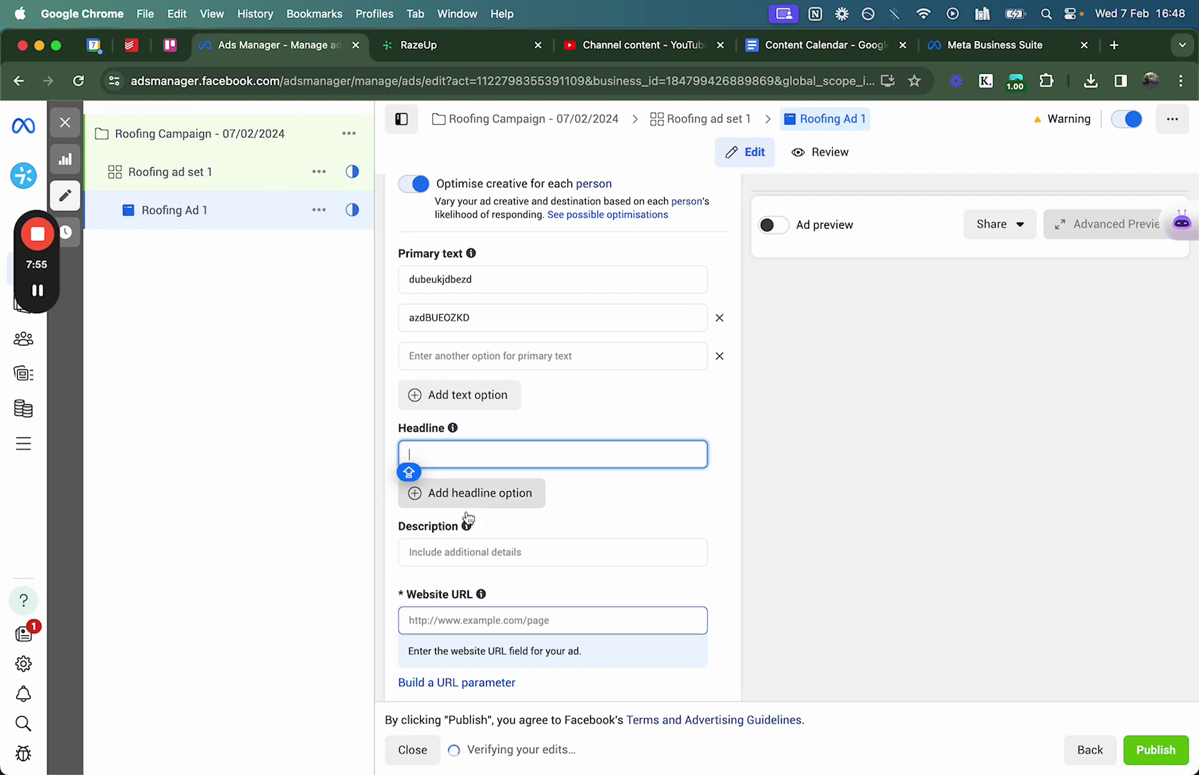
click(450, 552)
scroll(451, 551, down, 2)
click(451, 550)
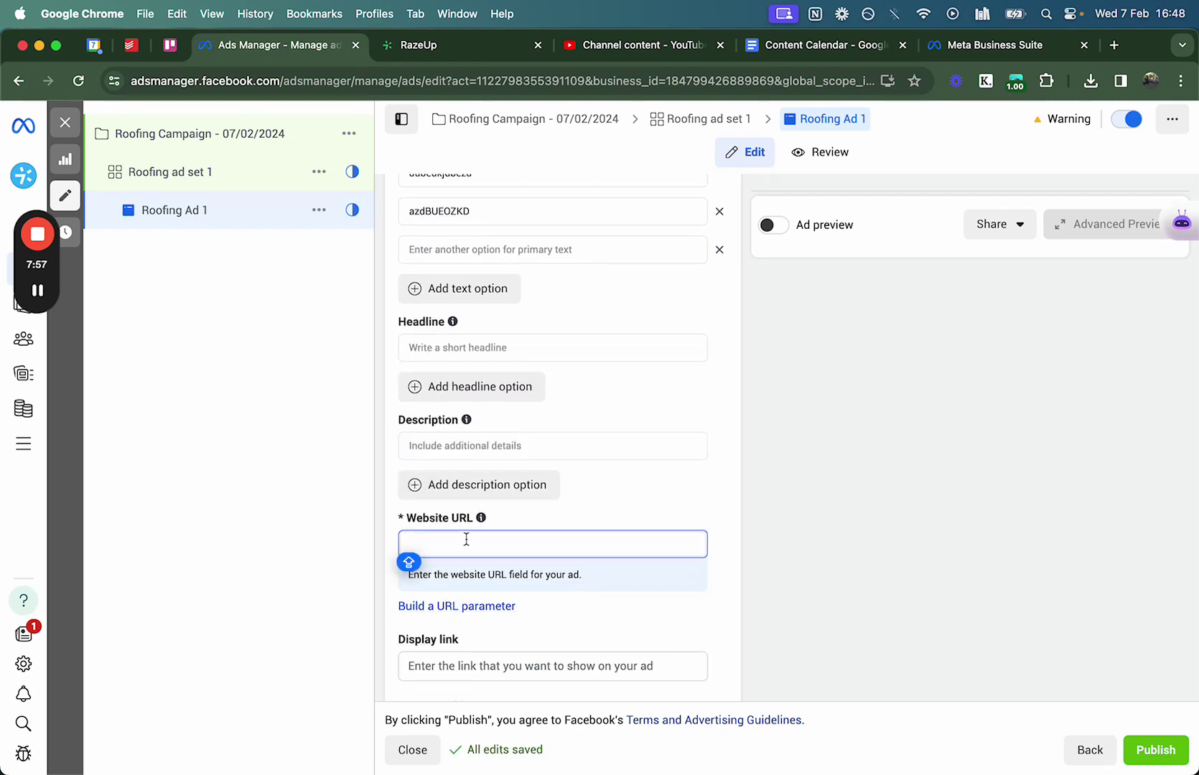
scroll(466, 540, down, 5)
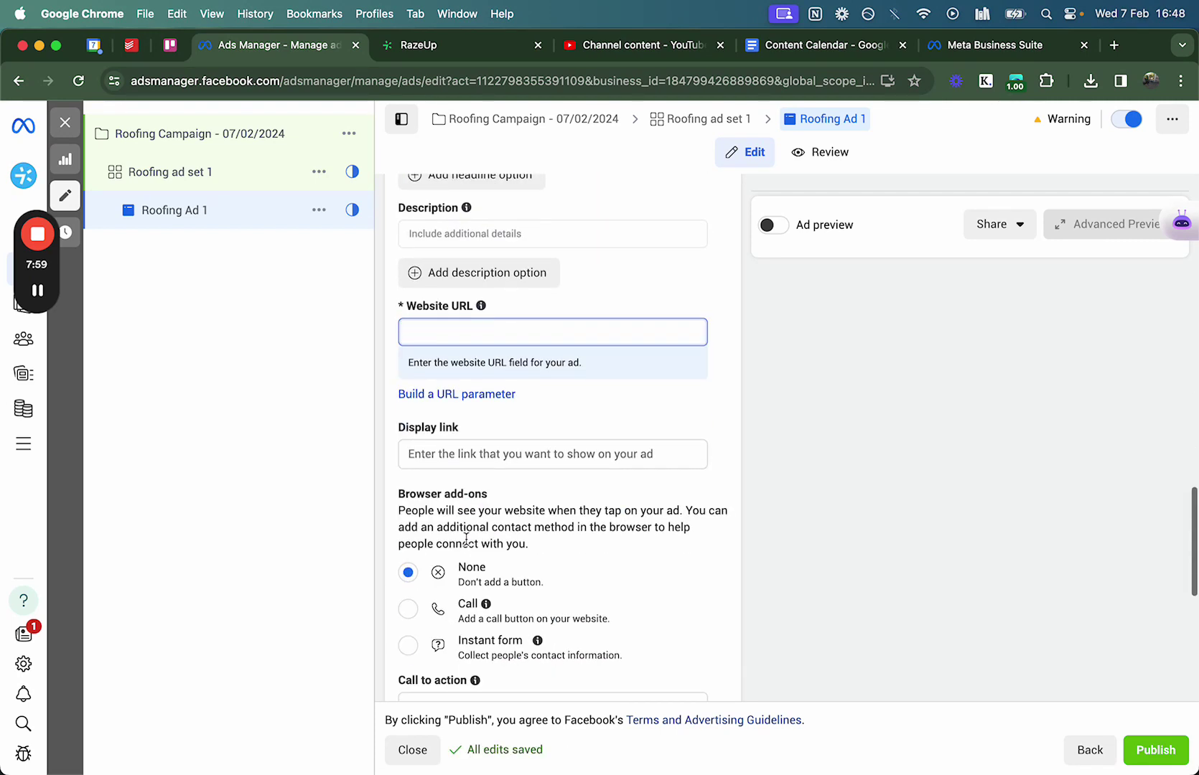
Step: Open typeform.com in a new browser tab
click(1113, 46)
text(TYPEFROM)
key(Return)
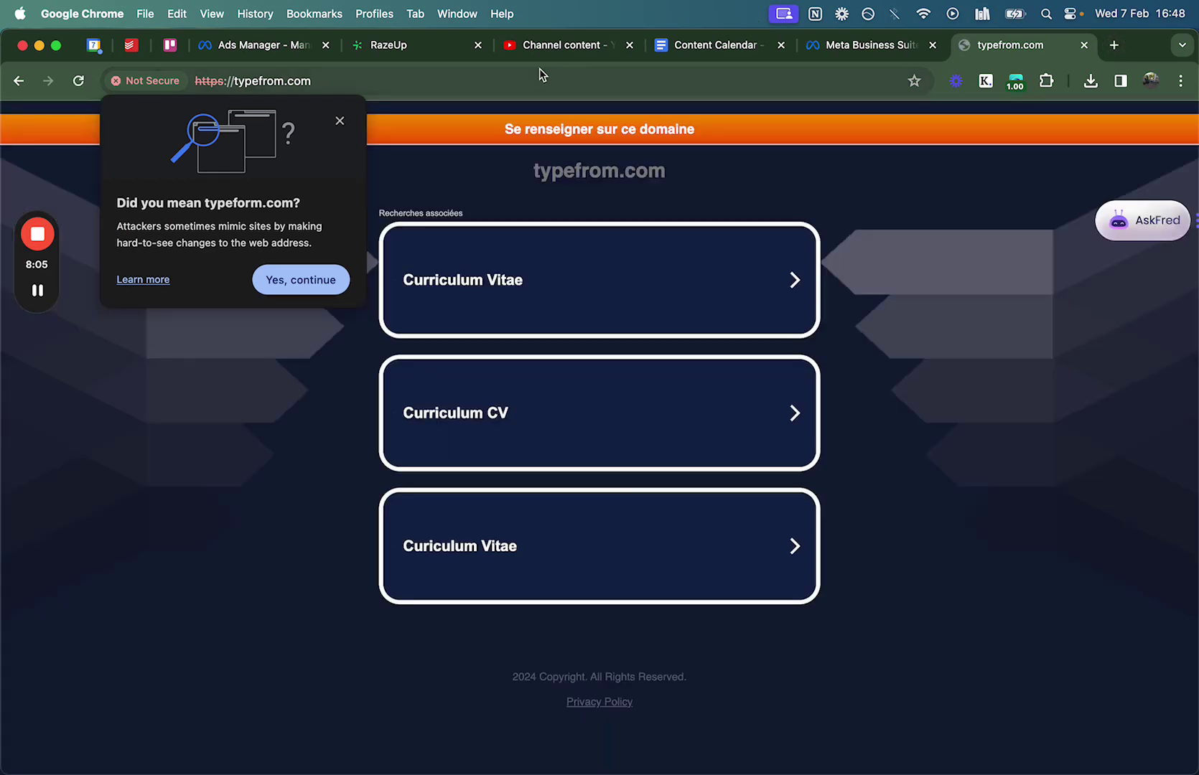
click(425, 80)
key(BackSpace)
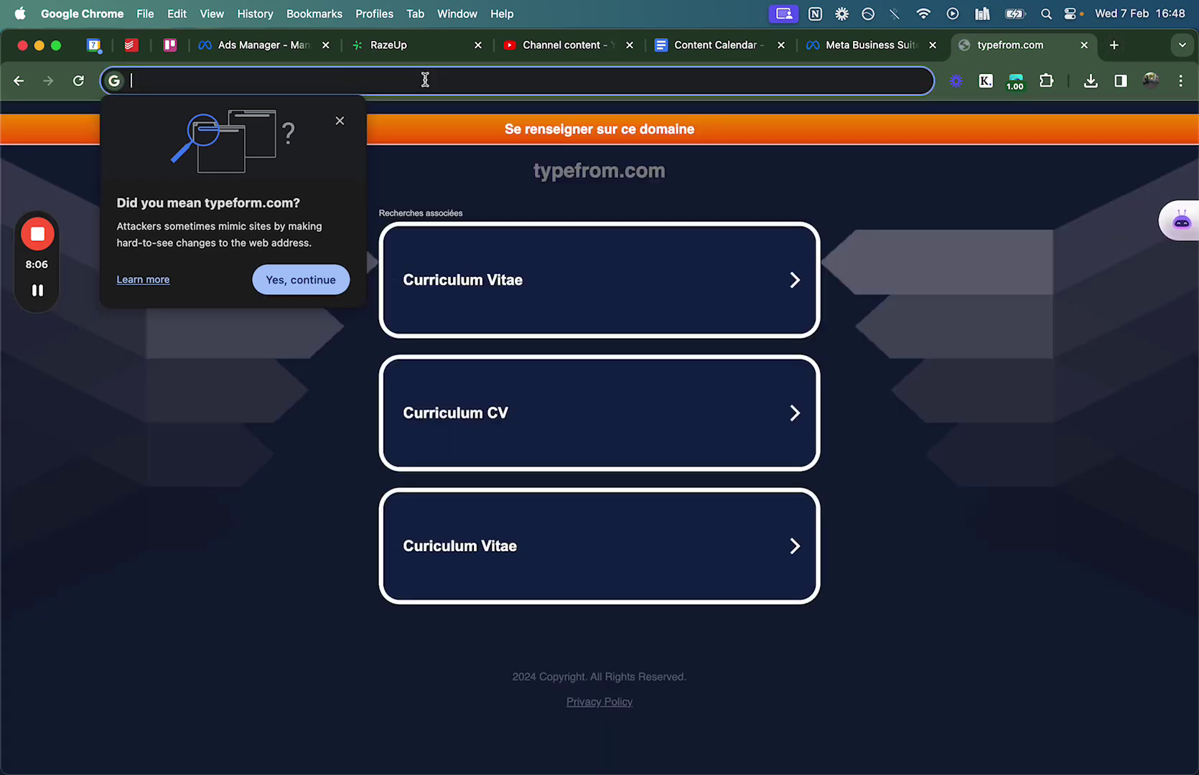
text(type)
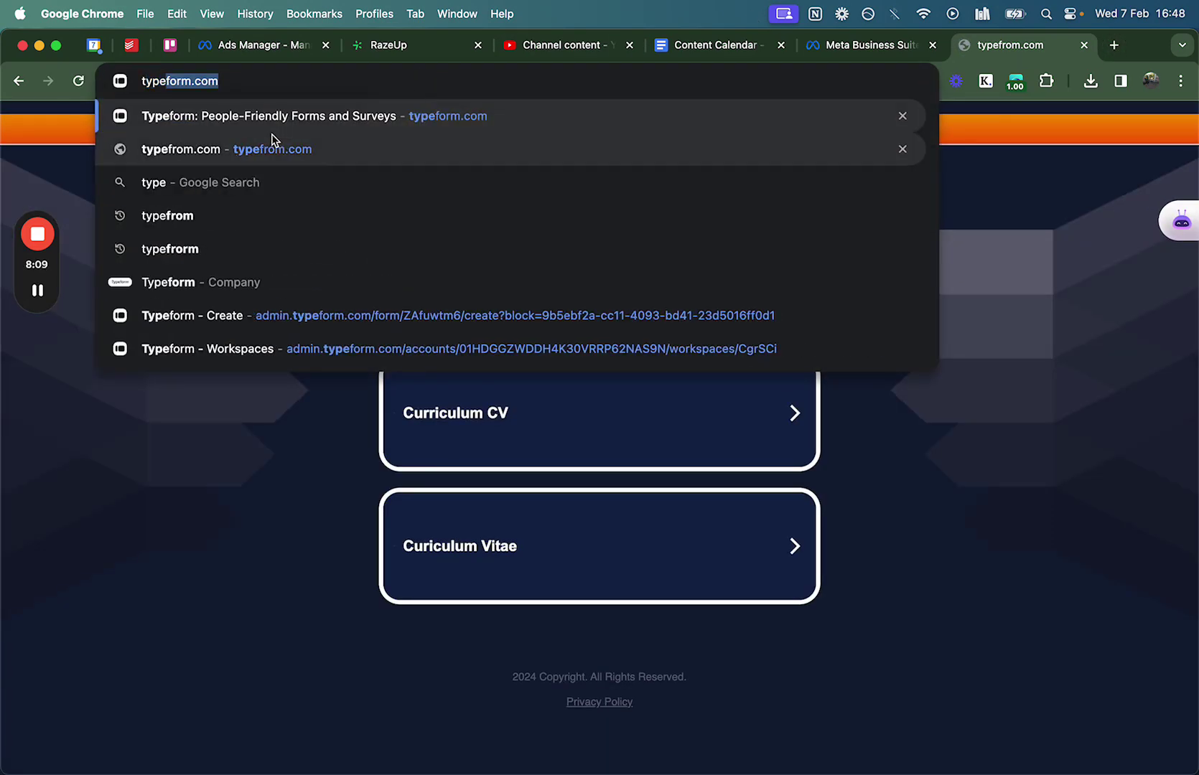
click(255, 117)
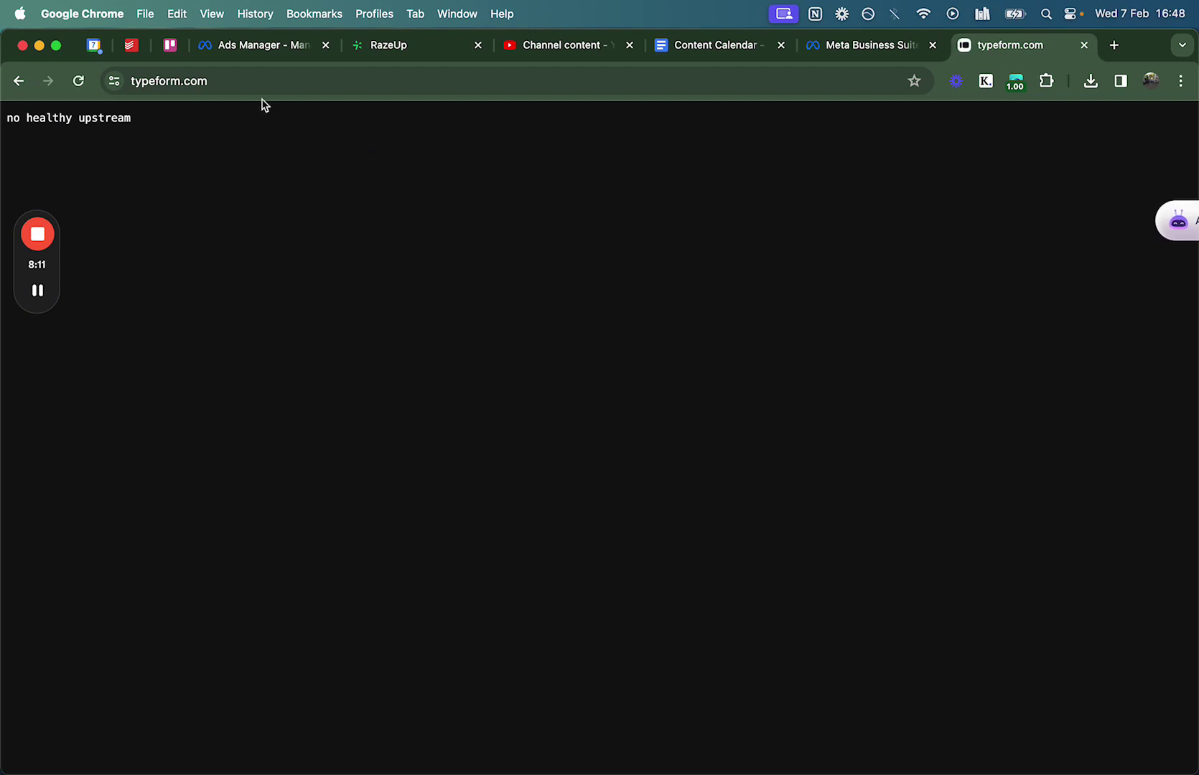
Step: Search Google for "typeform" and open the Typeform website from the results
click(213, 81)
text(typefr)
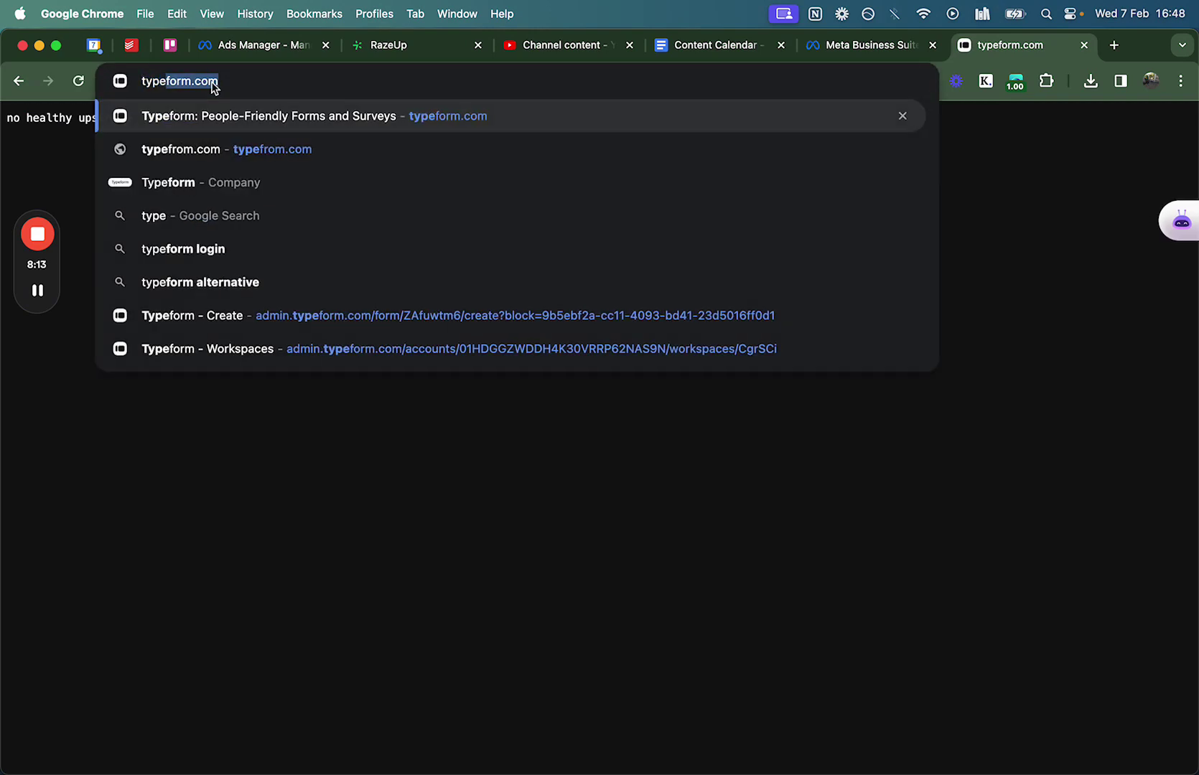
click(181, 149)
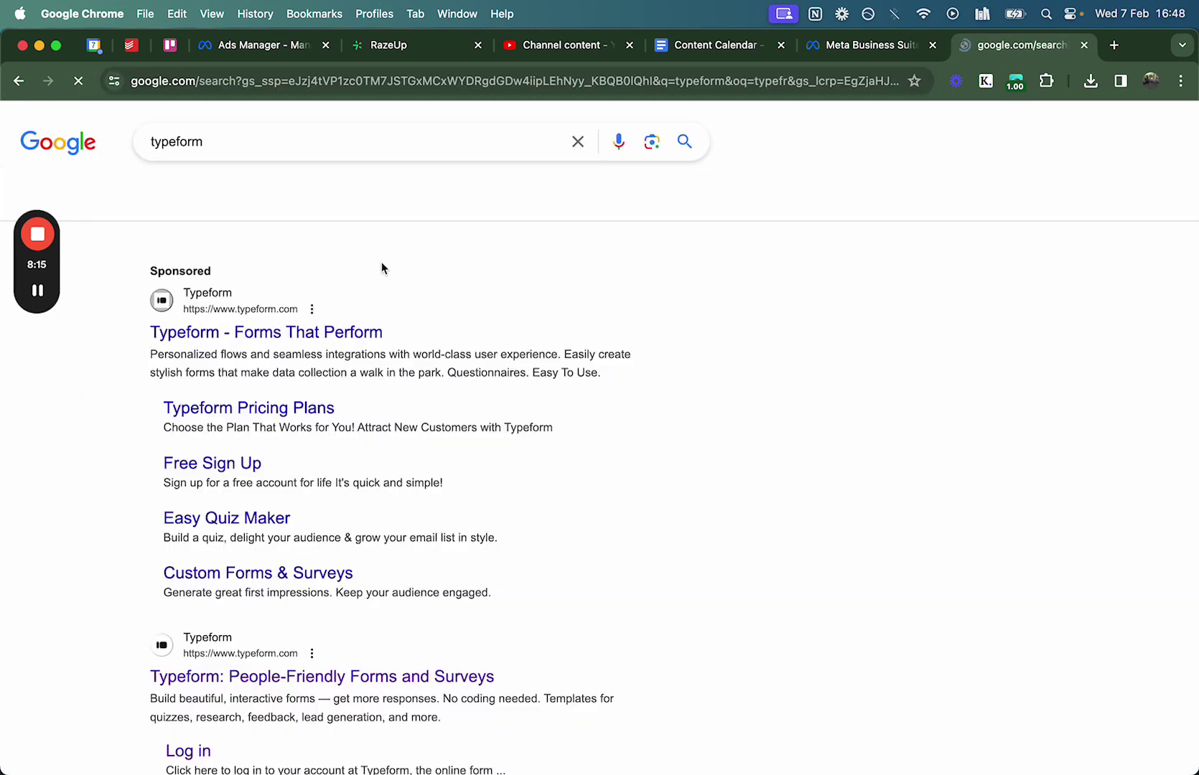
scroll(231, 379, down, 3)
click(216, 485)
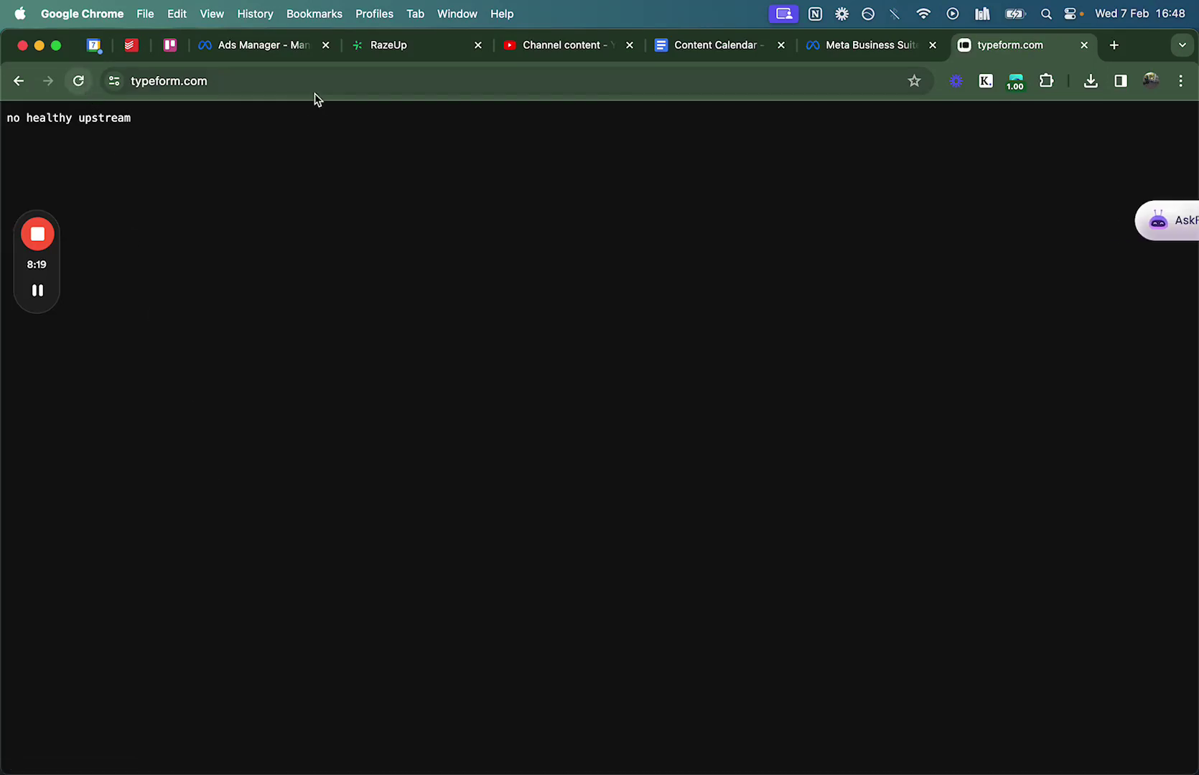
Step: Switch back to the roofing ad's website URL section in Ads Manager
click(278, 83)
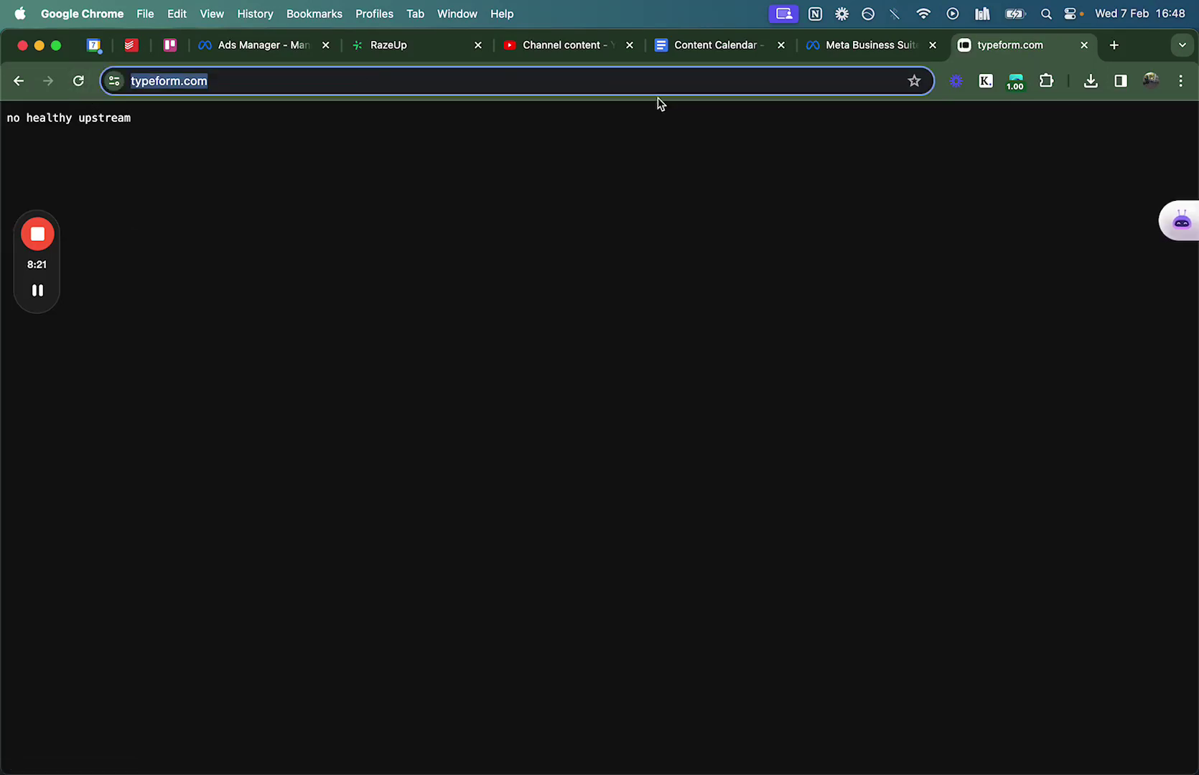
double_click(110, 118)
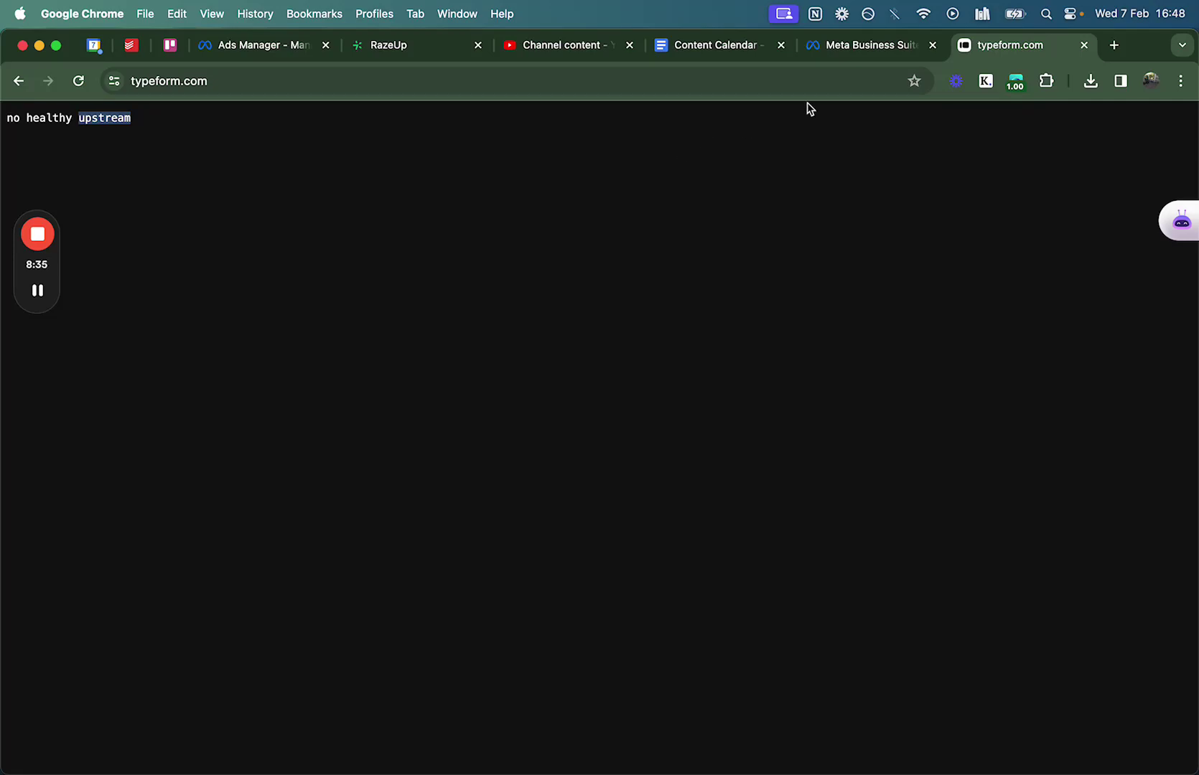
click(853, 50)
click(249, 47)
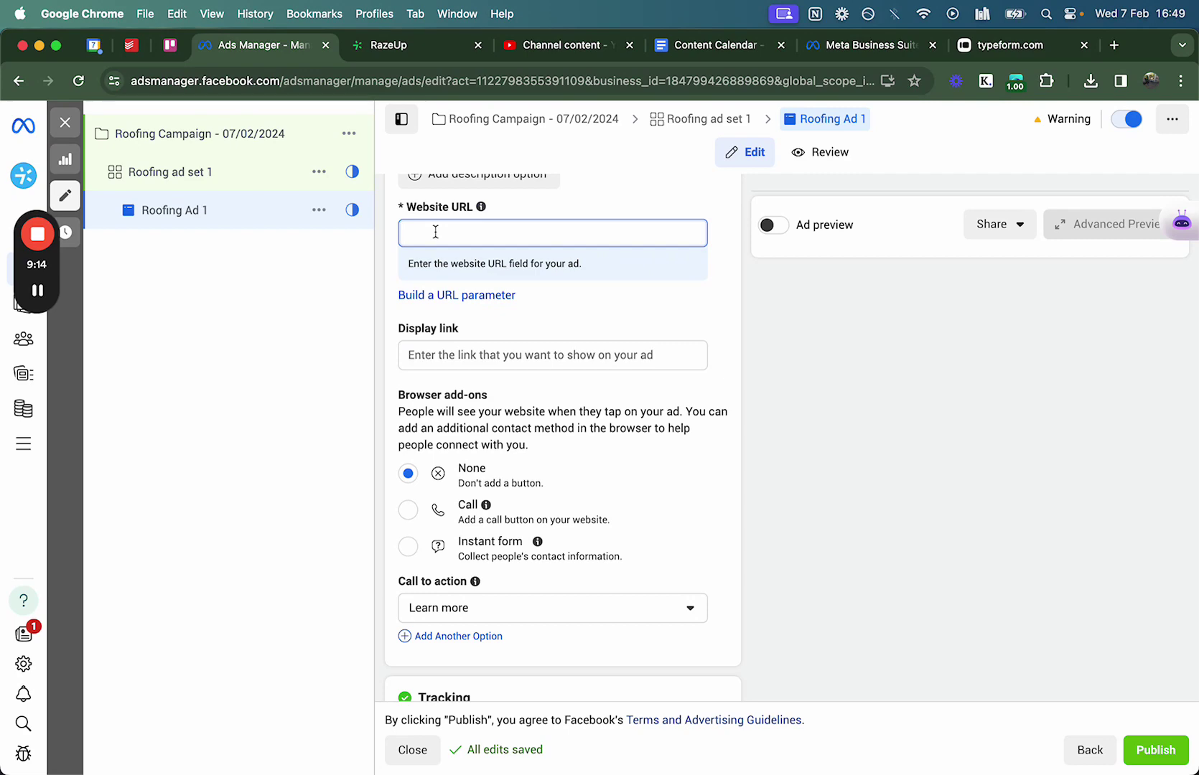
Step: Search Google for "roofing california" in a new browser tab
click(1113, 45)
text(roofing c)
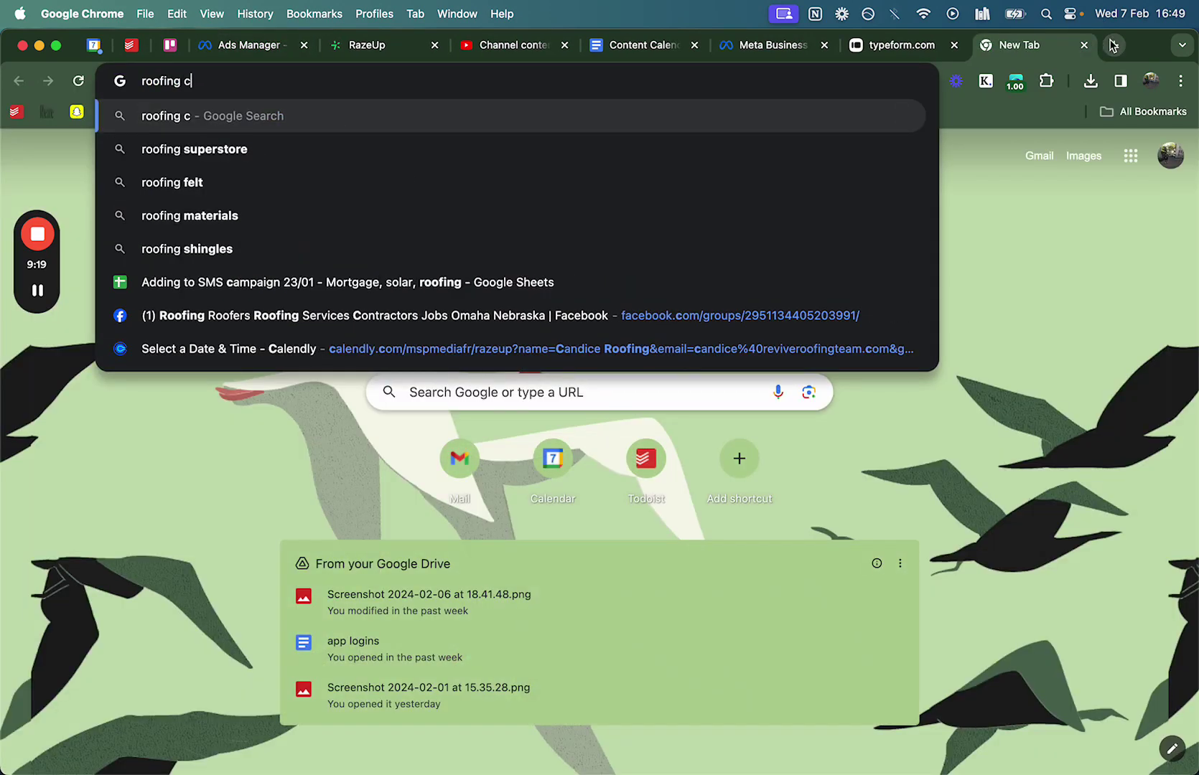
text(alifornia)
key(Return)
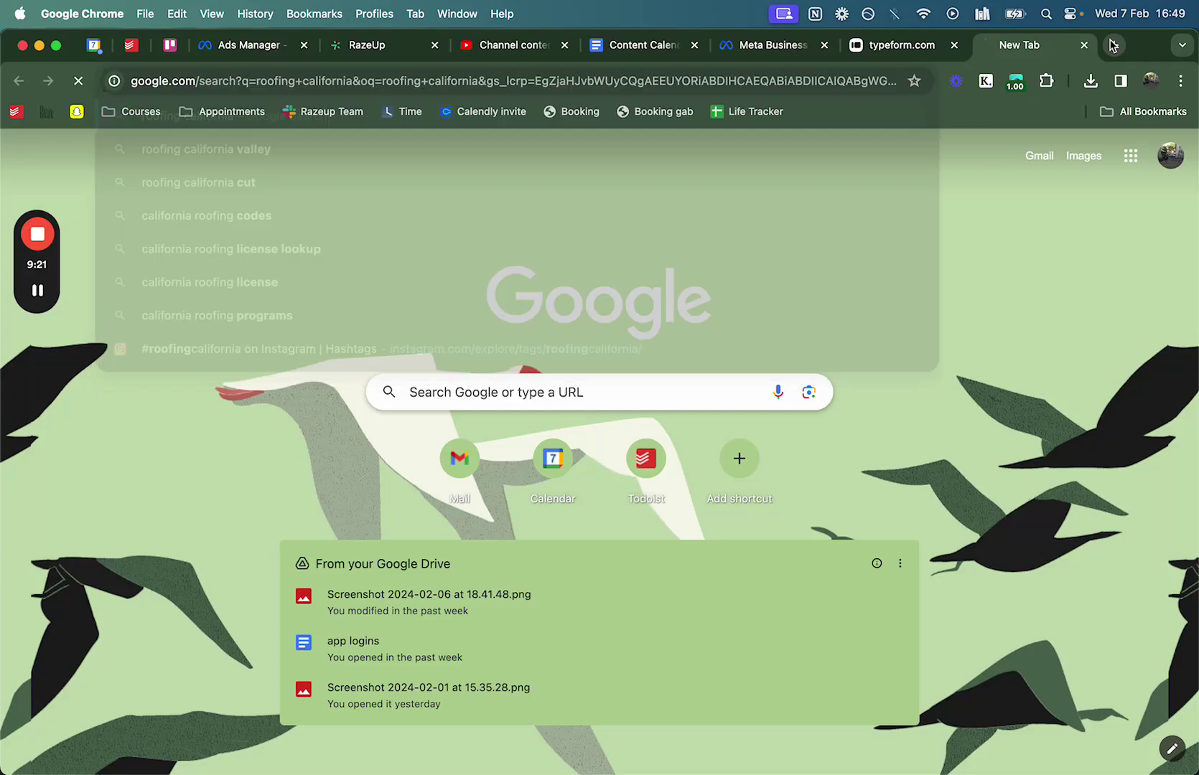
Step: Open the websites of Specialty Roofing of CA, Northern California Roofing Co., Western Roofing Systems and 619 Roofing in separate browser tabs
scroll(360, 506, down, 10)
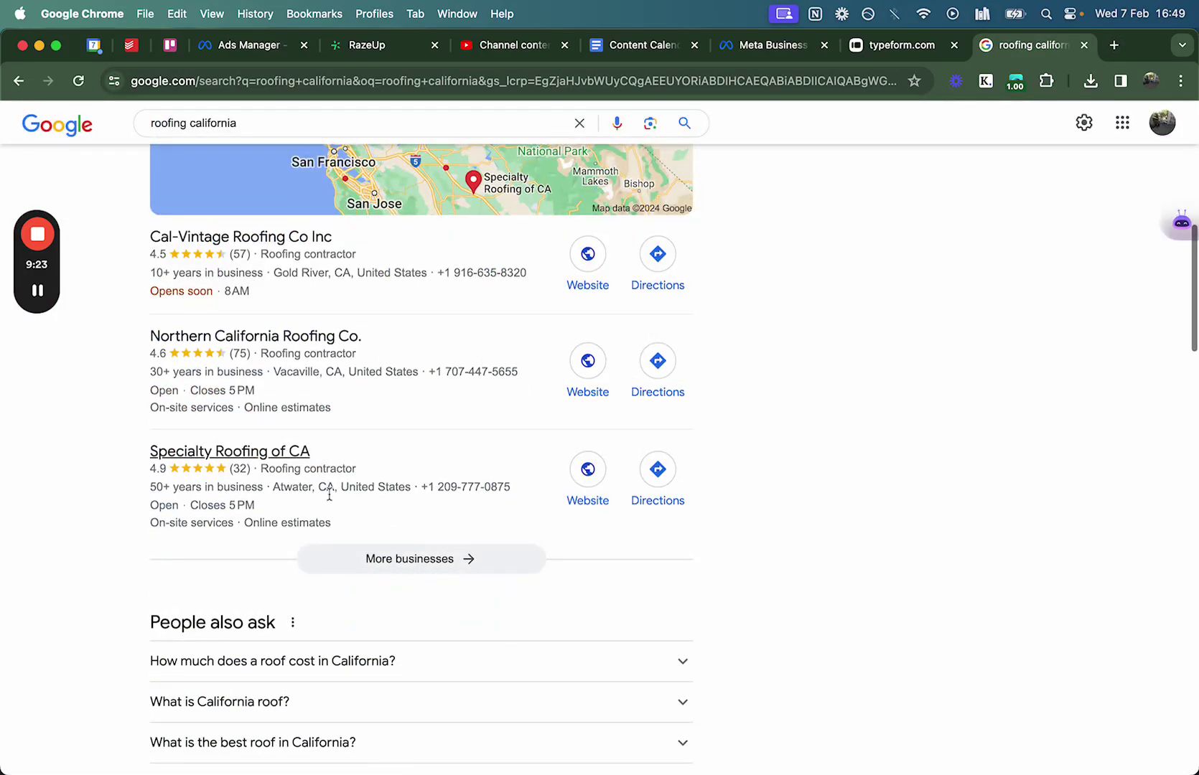
super+click(586, 473)
super+click(588, 361)
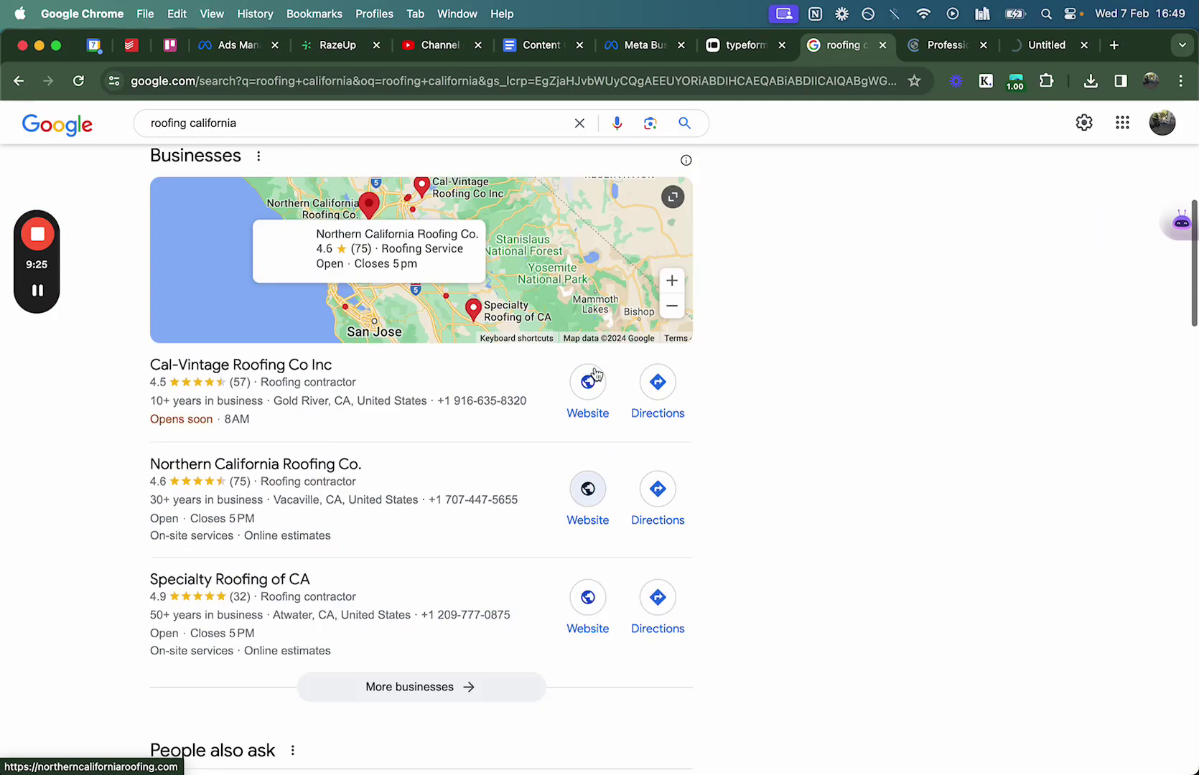
scroll(589, 362, up, 6)
super+click(243, 503)
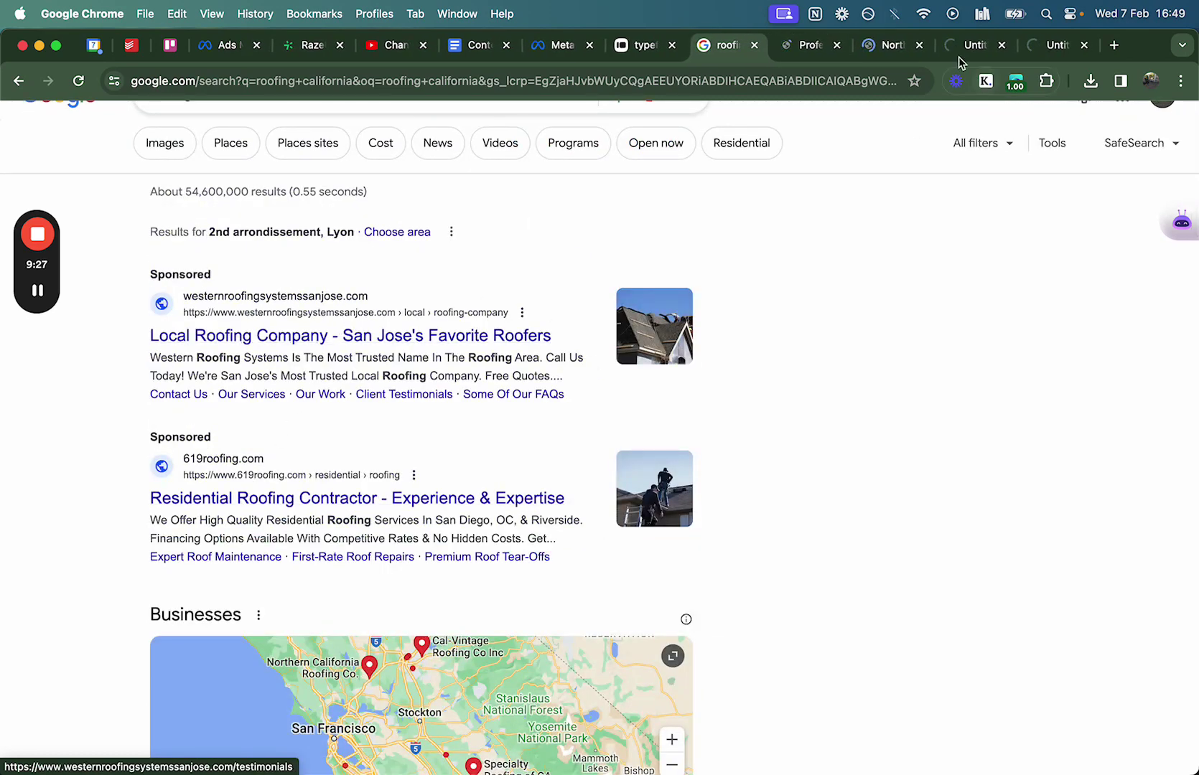
Step: Examine the Specialty Roofing of CA homepage and its navigation options as an example landing page
click(803, 46)
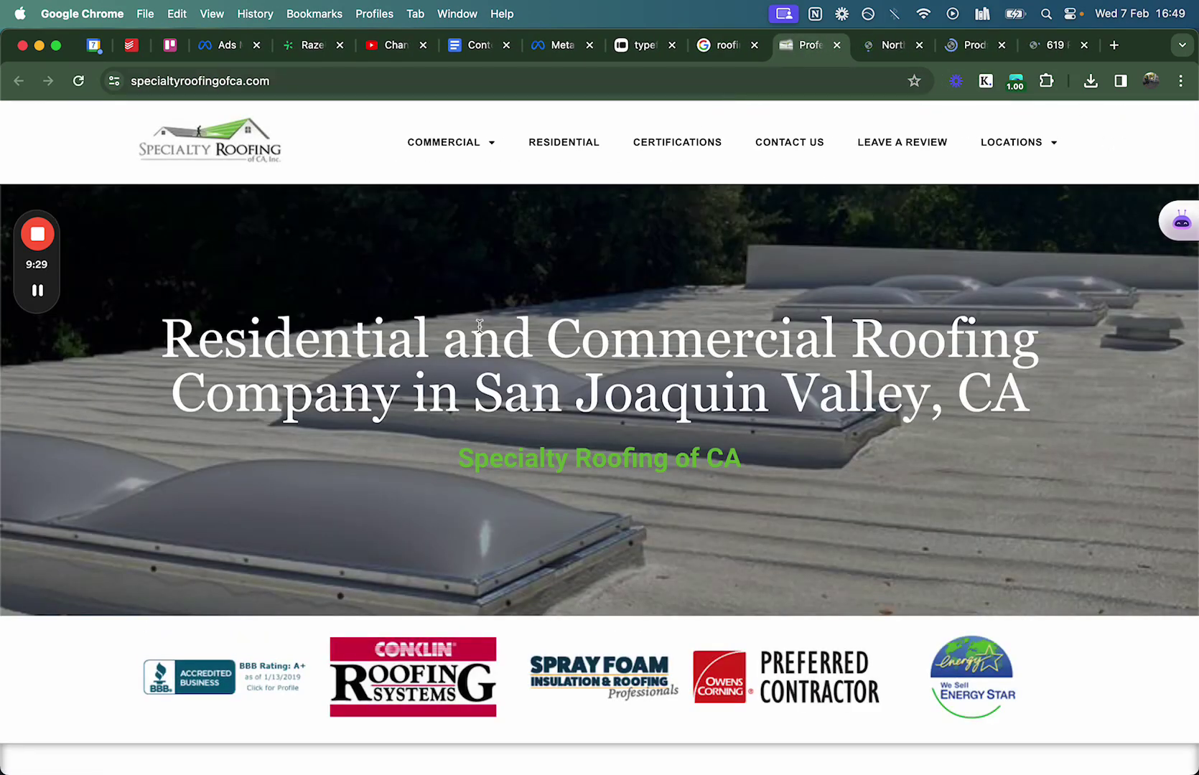
scroll(482, 326, down, 3)
scroll(503, 287, up, 3)
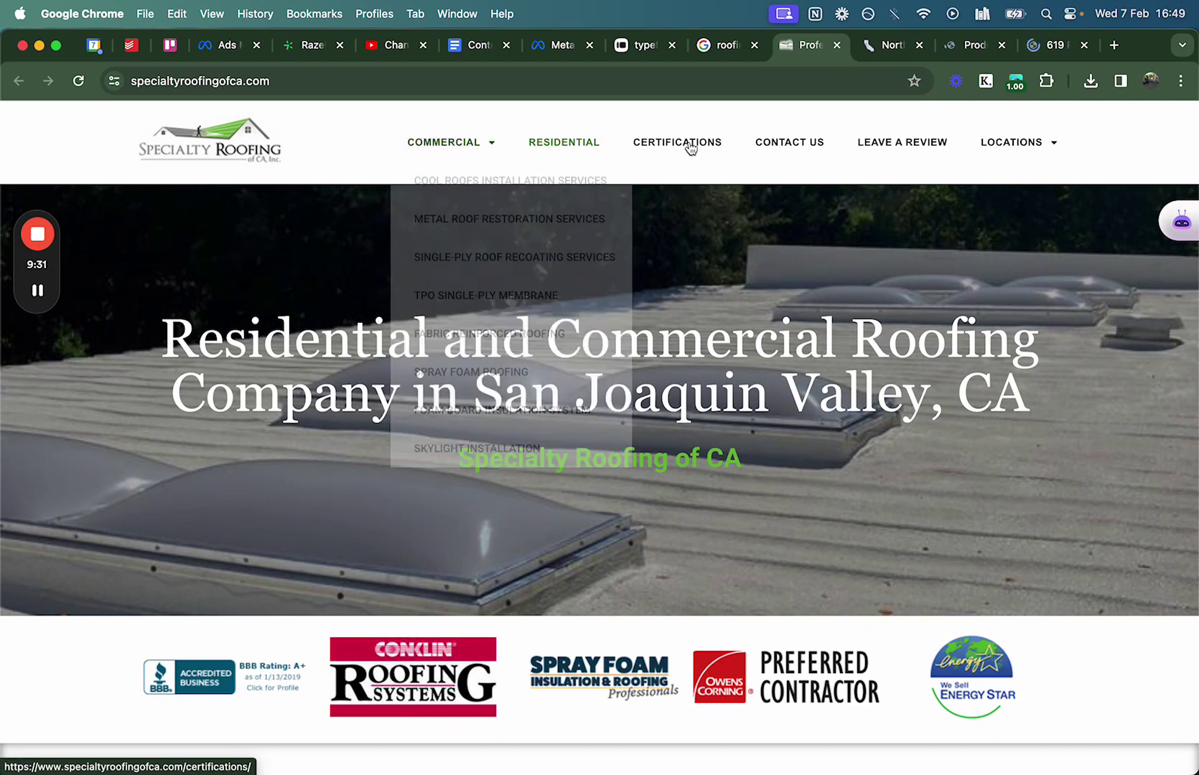
scroll(872, 480, down, 3)
scroll(871, 480, up, 3)
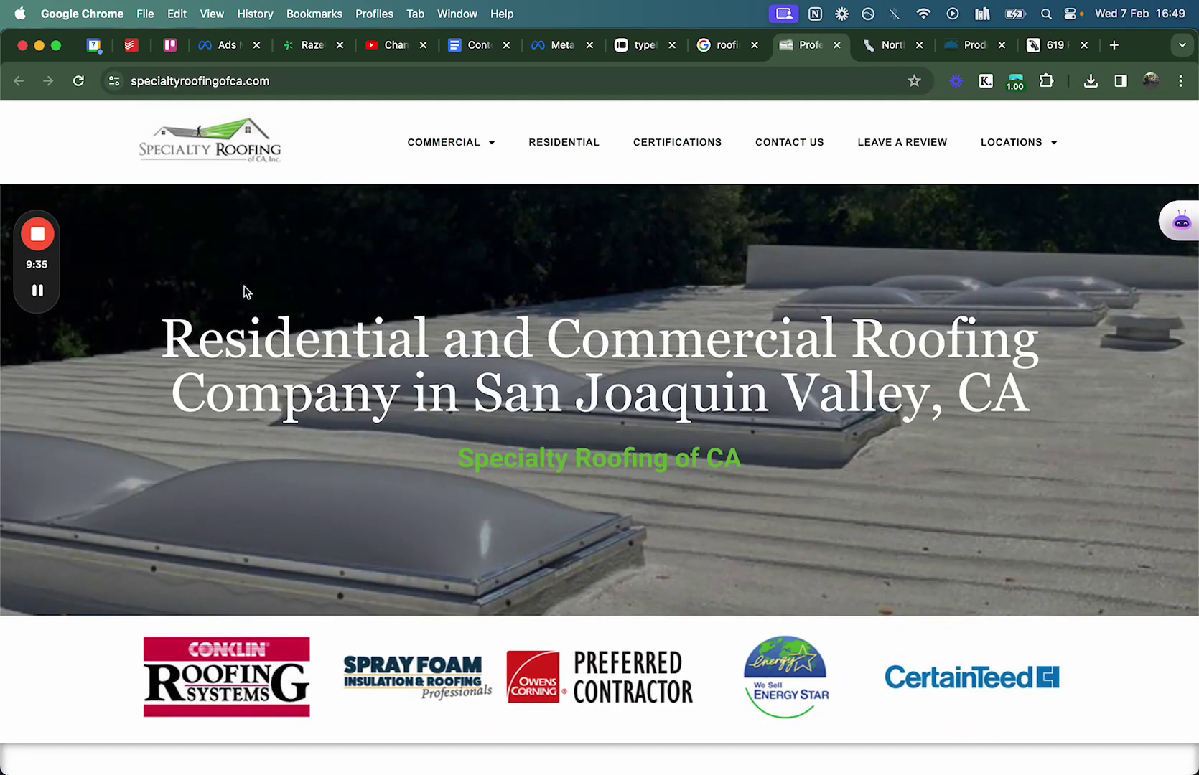
Step: Examine the Northern California Roofing Co. homepage and its list of services
click(889, 45)
mouse_move(589, 333)
scroll(590, 336, down, 3)
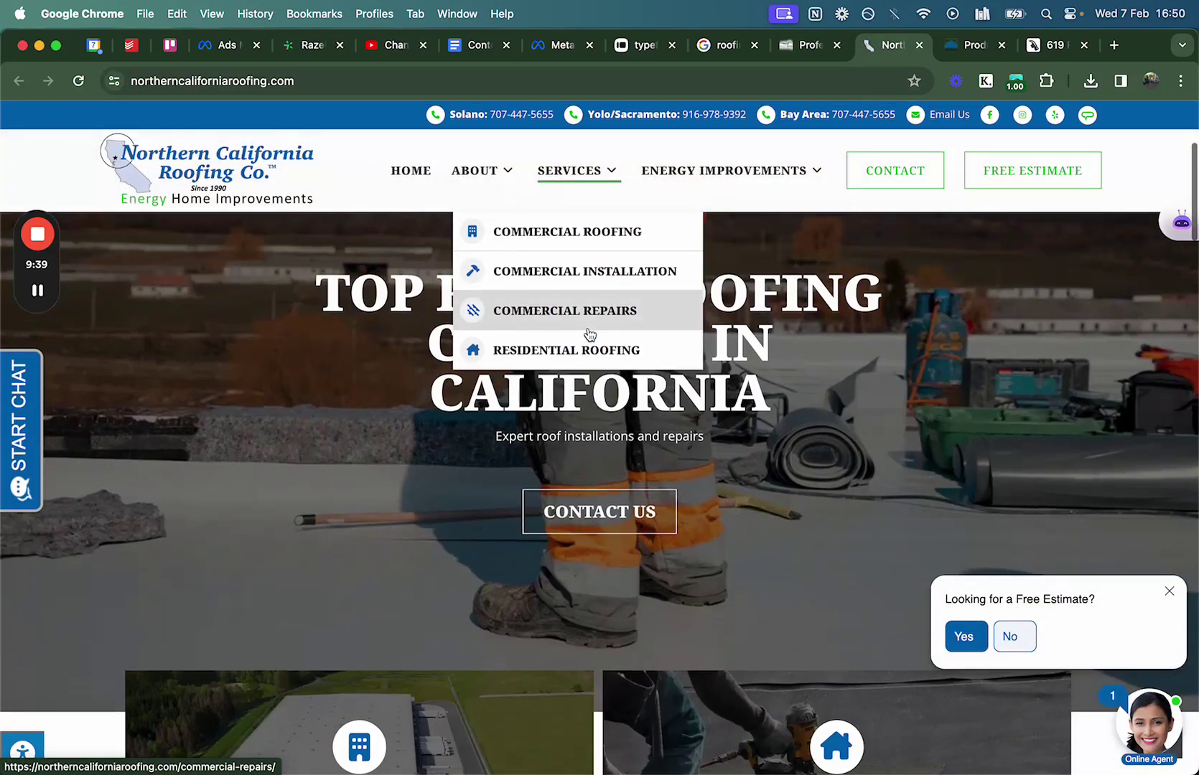
scroll(641, 377, up, 3)
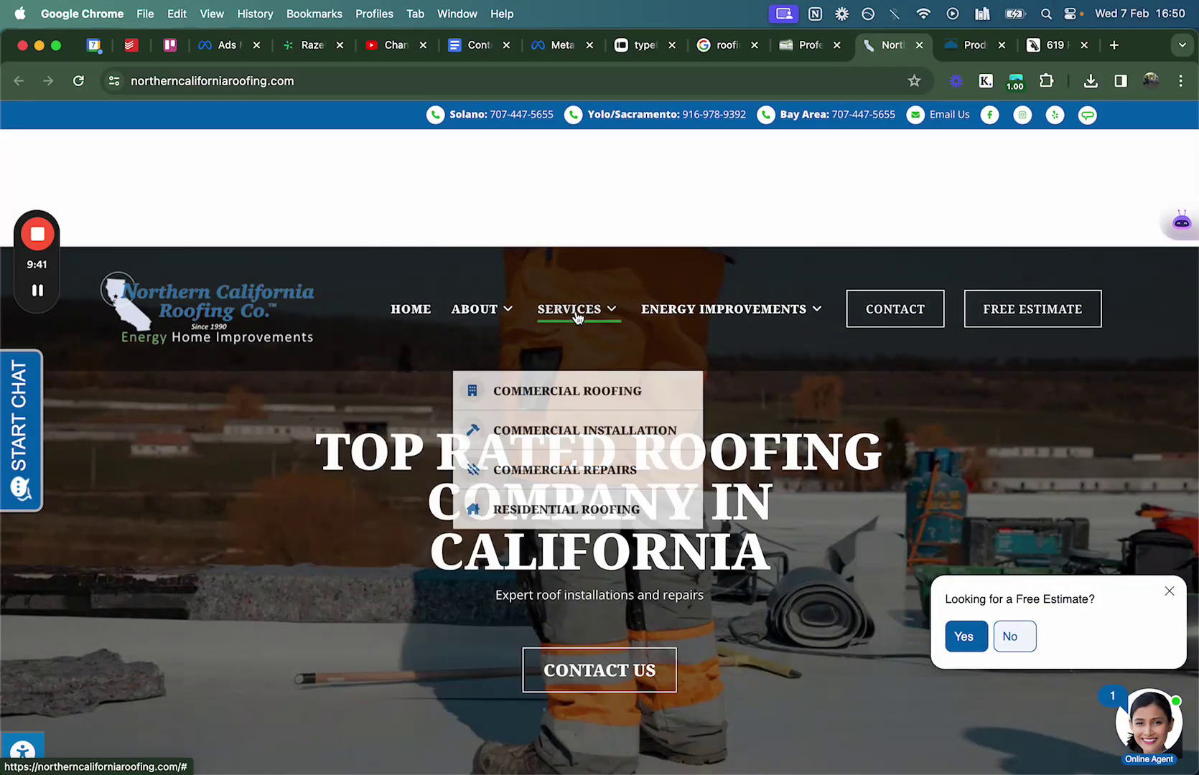
Step: Compare the Western Roofing Systems and 619 Roofing pages, and skim the full Western Roofing Systems products page
click(967, 49)
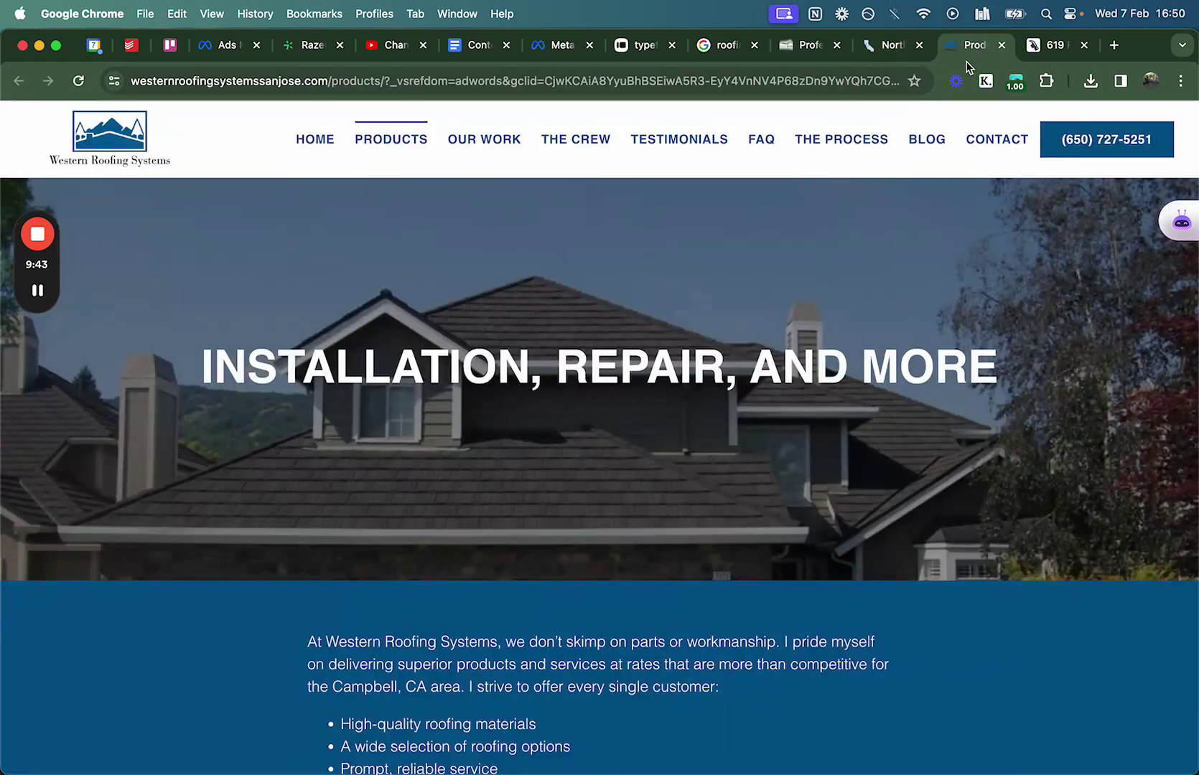
click(1045, 54)
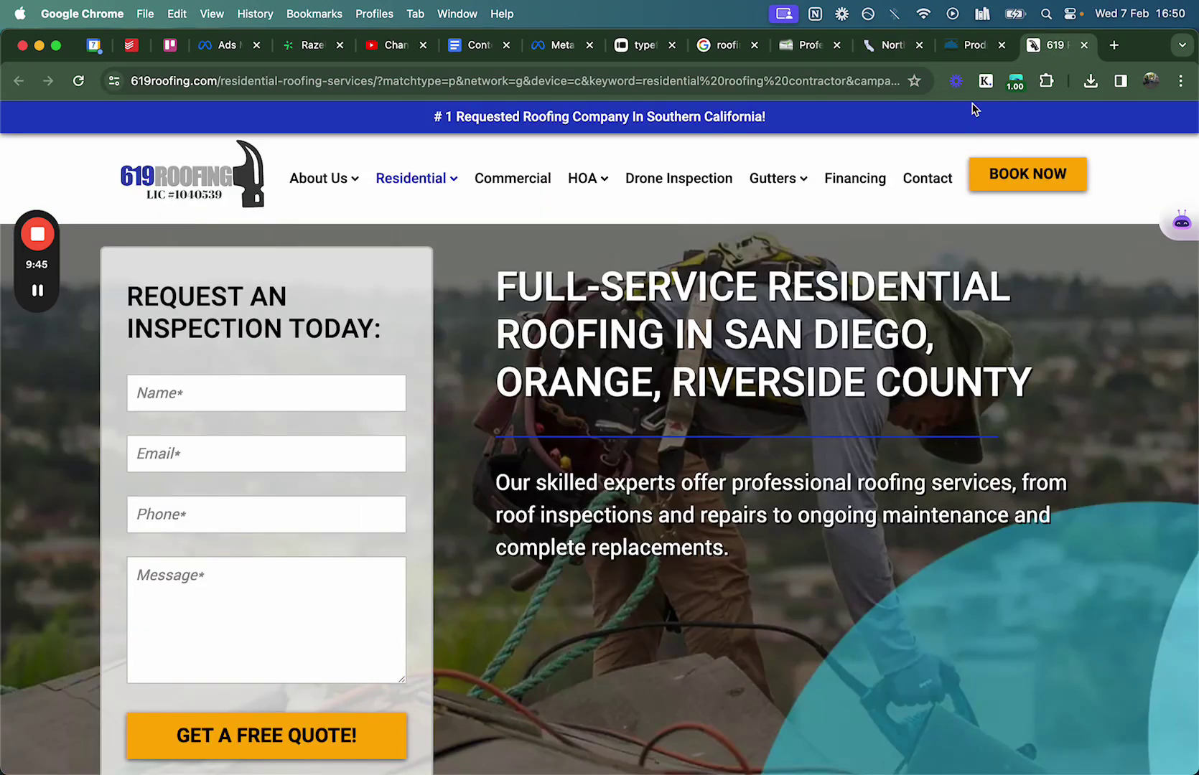
click(973, 46)
click(713, 50)
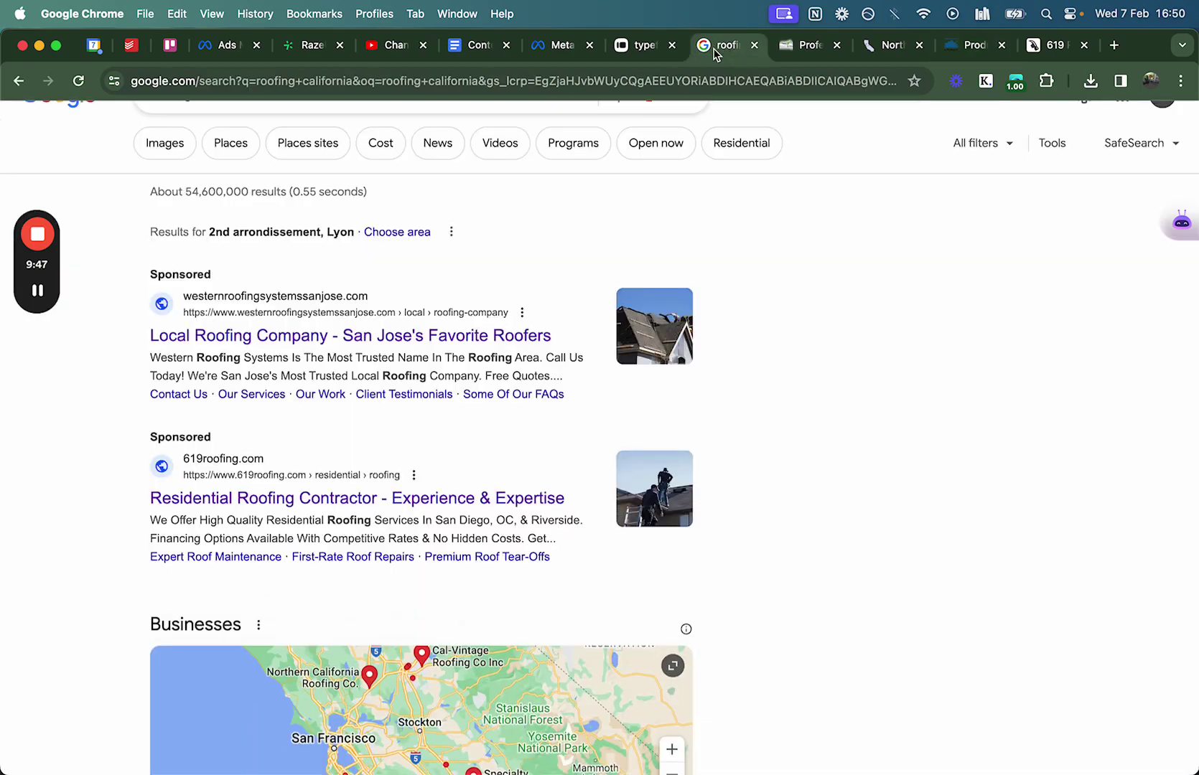
click(965, 46)
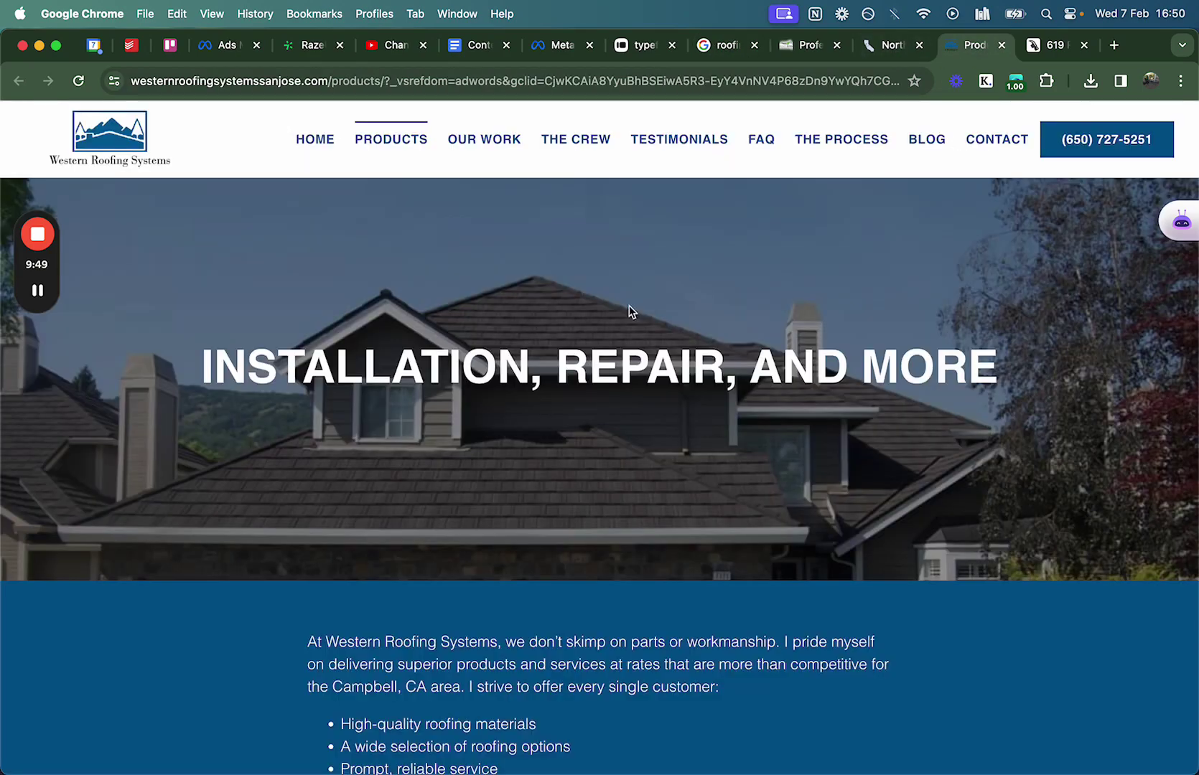
scroll(797, 436, down, 20)
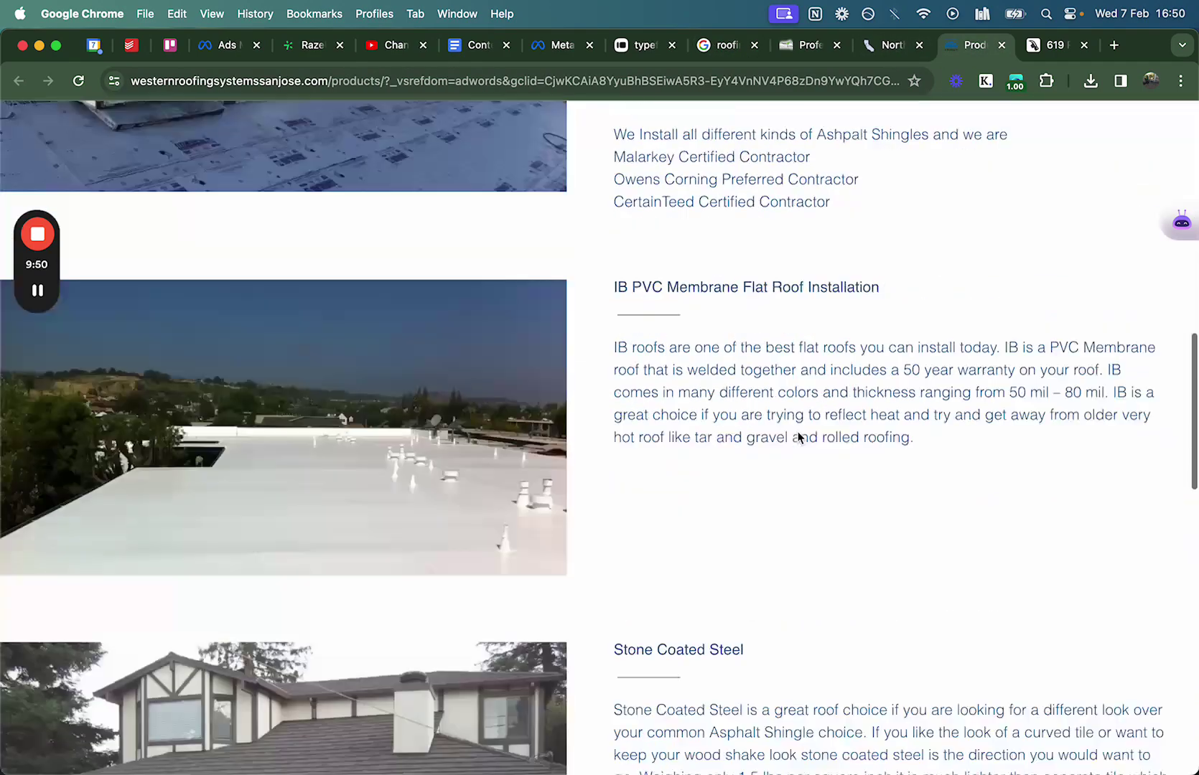
scroll(798, 437, up, 20)
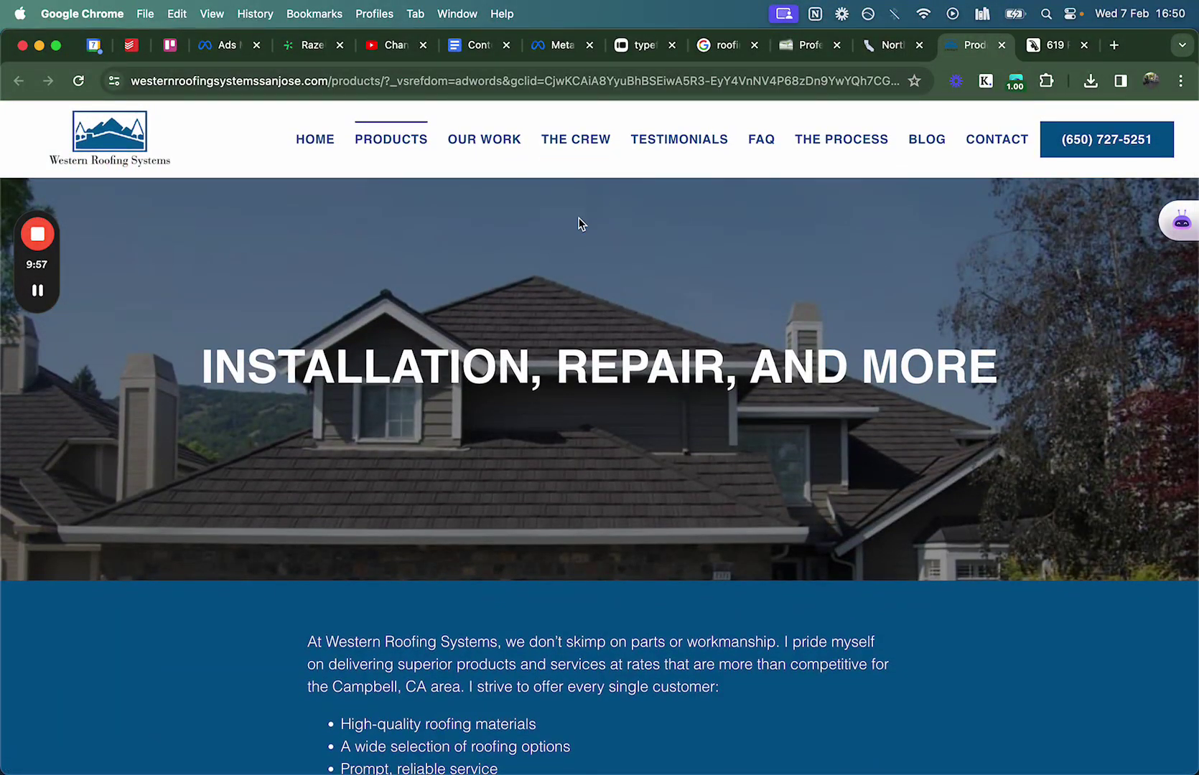
Step: Return to Roofing Ad 1 in Ads Manager and review its call to action, tracking, identity, ad setup and text settings
click(635, 45)
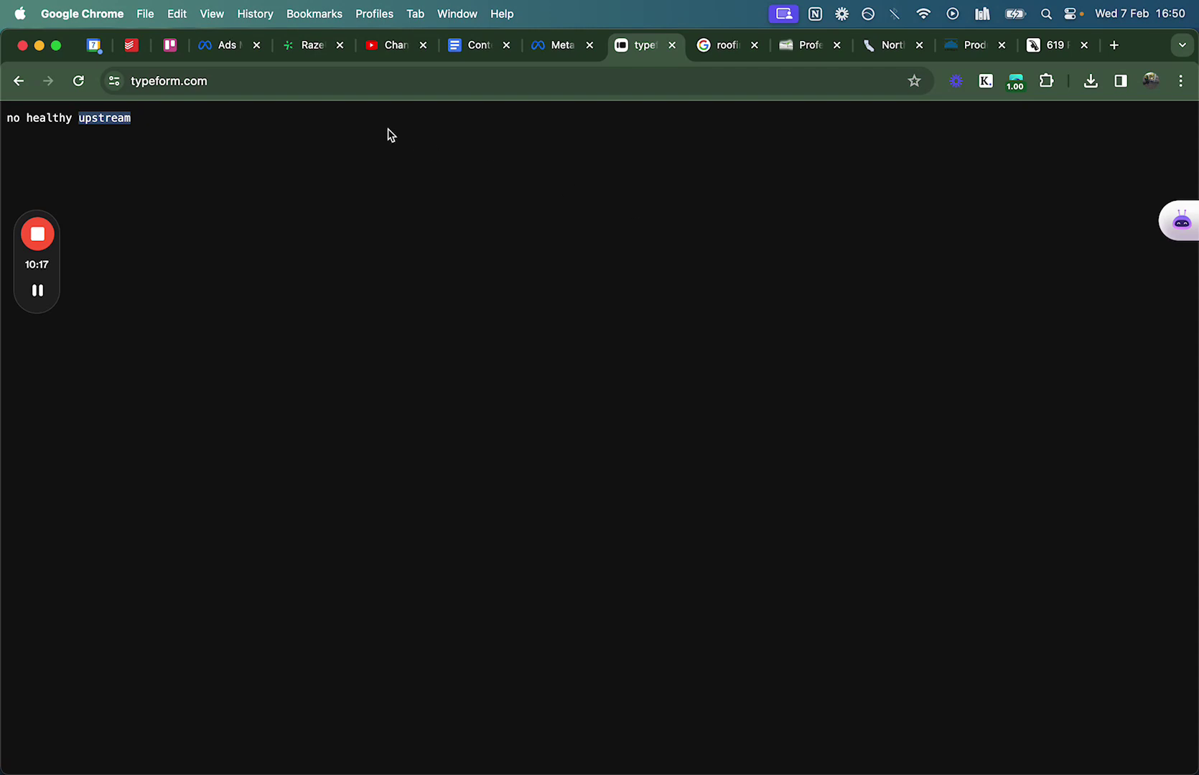
click(220, 44)
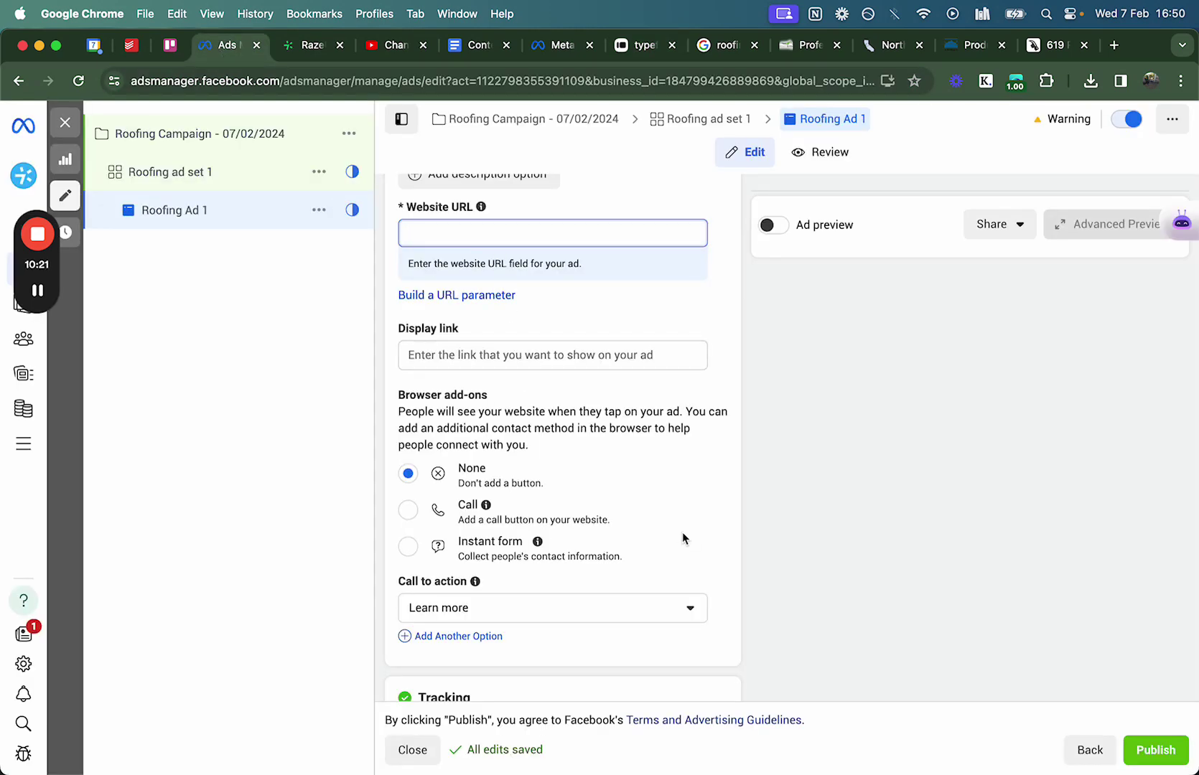
scroll(683, 535, down, 10)
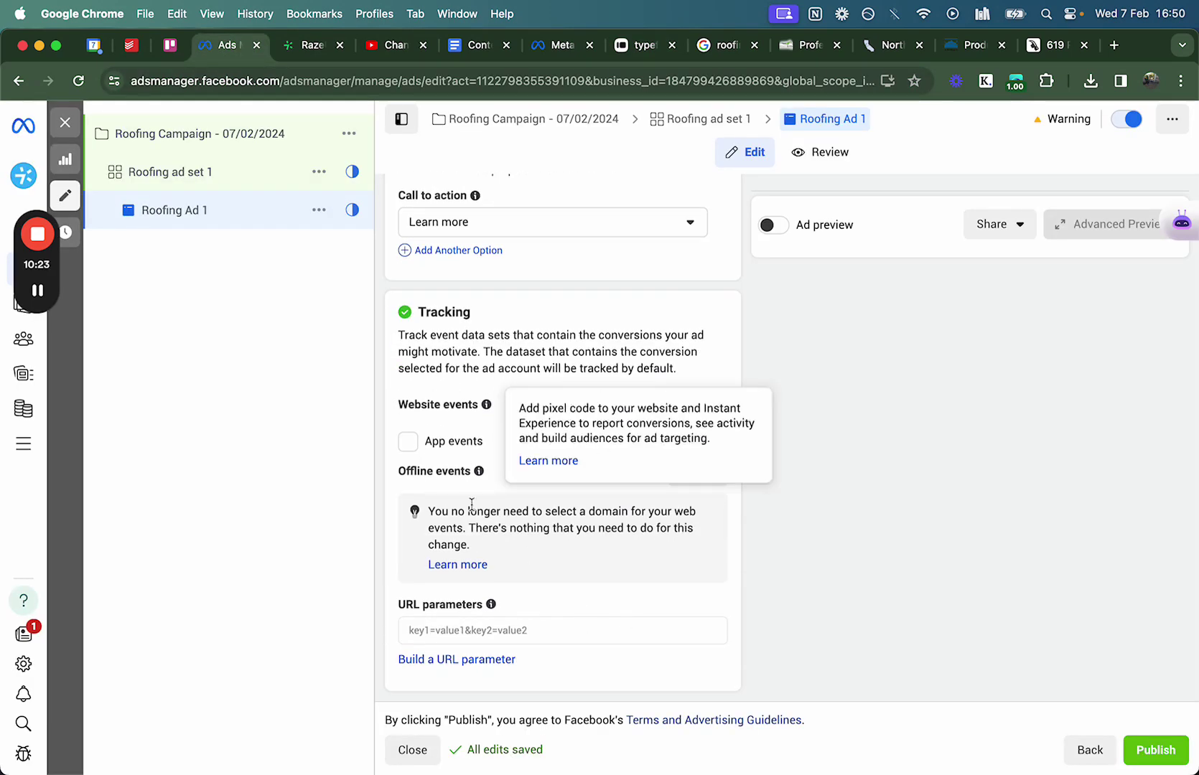
scroll(511, 290, up, 3)
scroll(512, 289, up, 20)
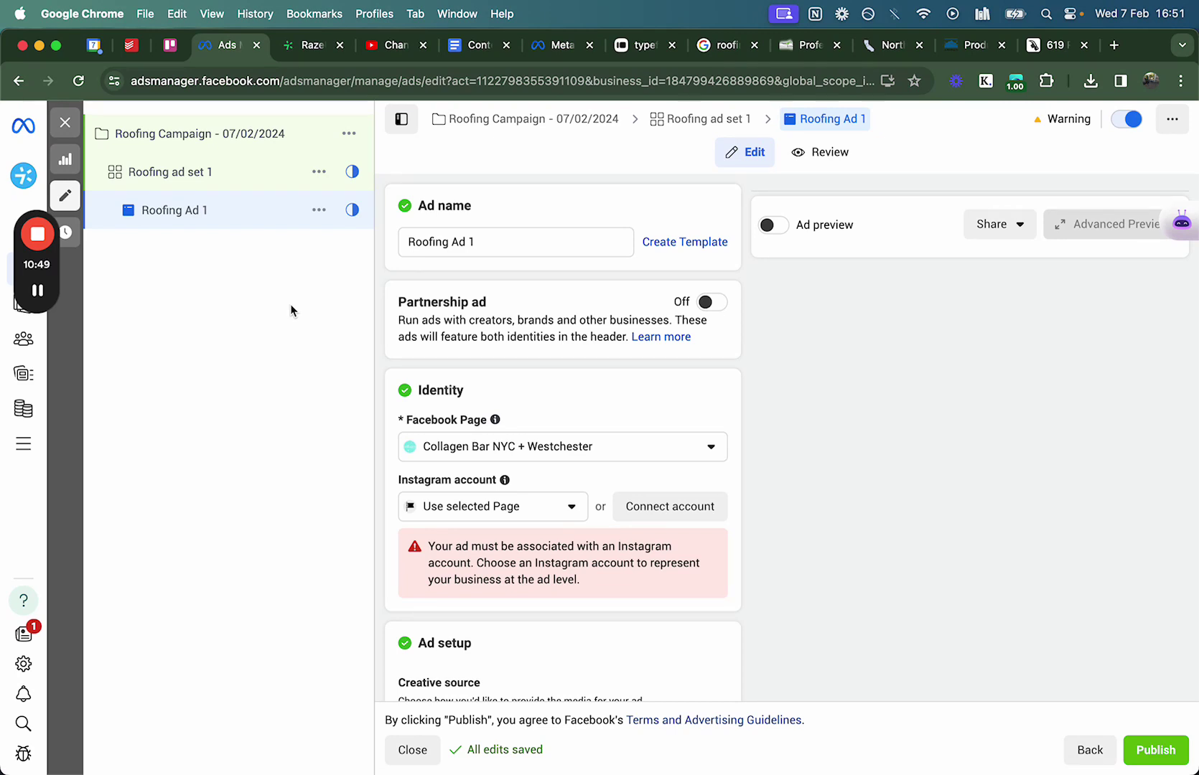
scroll(589, 491, down, 6)
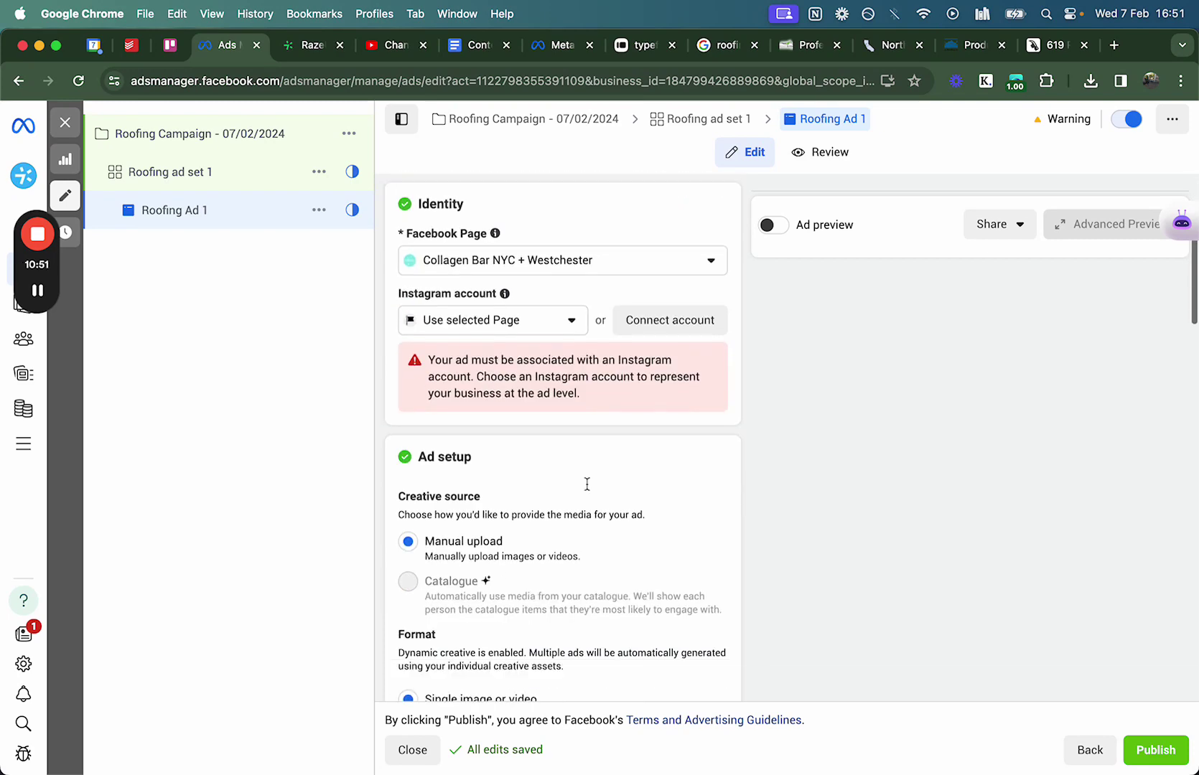
scroll(589, 490, down, 10)
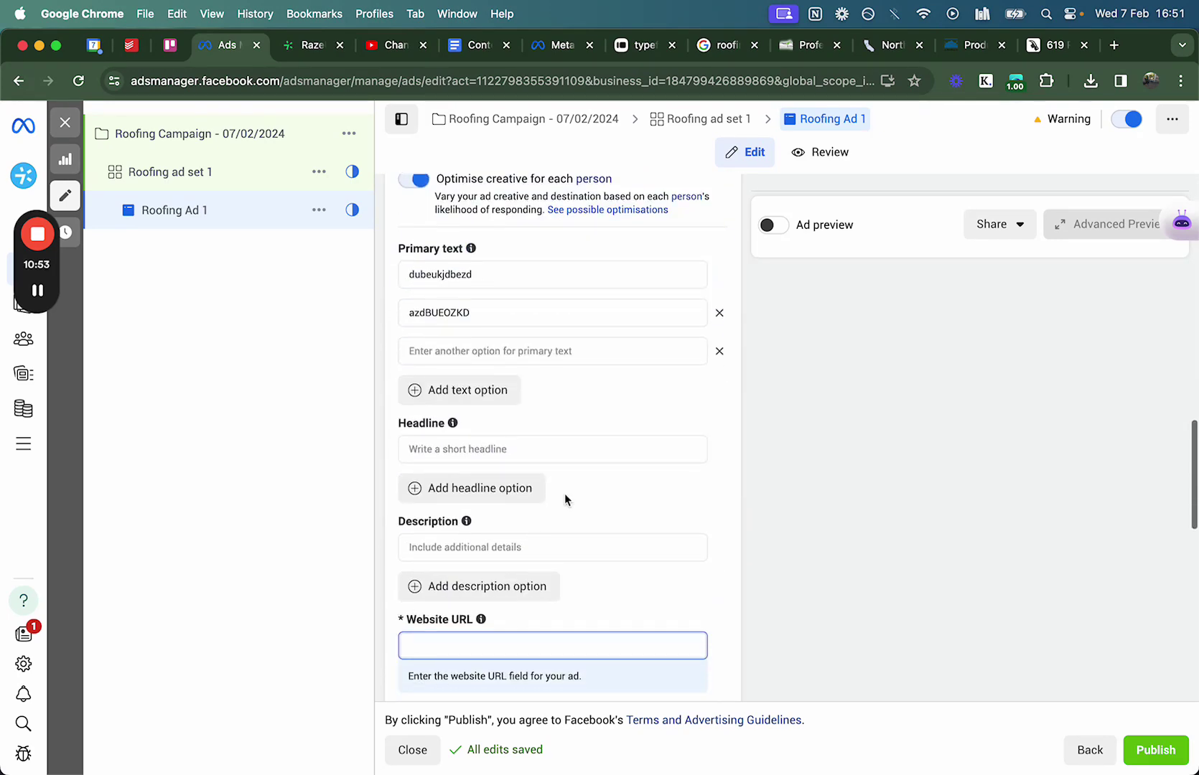
Step: Review the primary text, headline and media fields in Roofing Ad 1's creative section
double_click(458, 395)
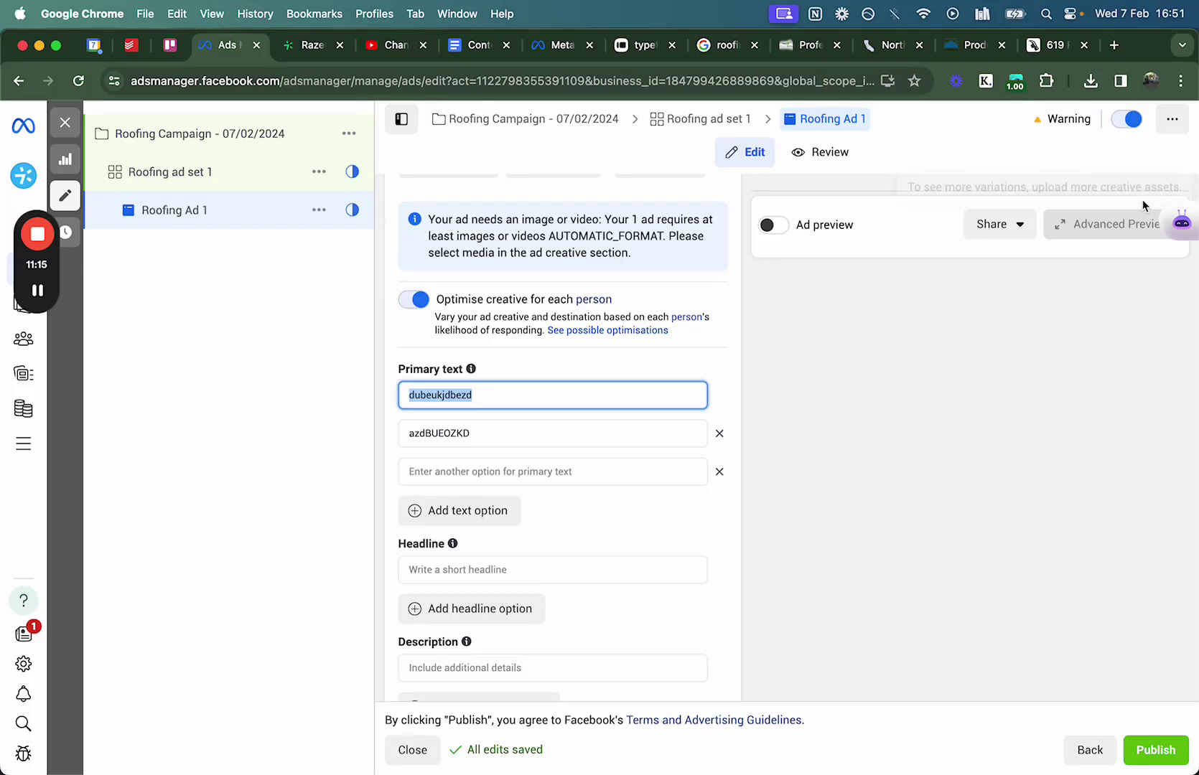
click(514, 471)
scroll(503, 471, down, 3)
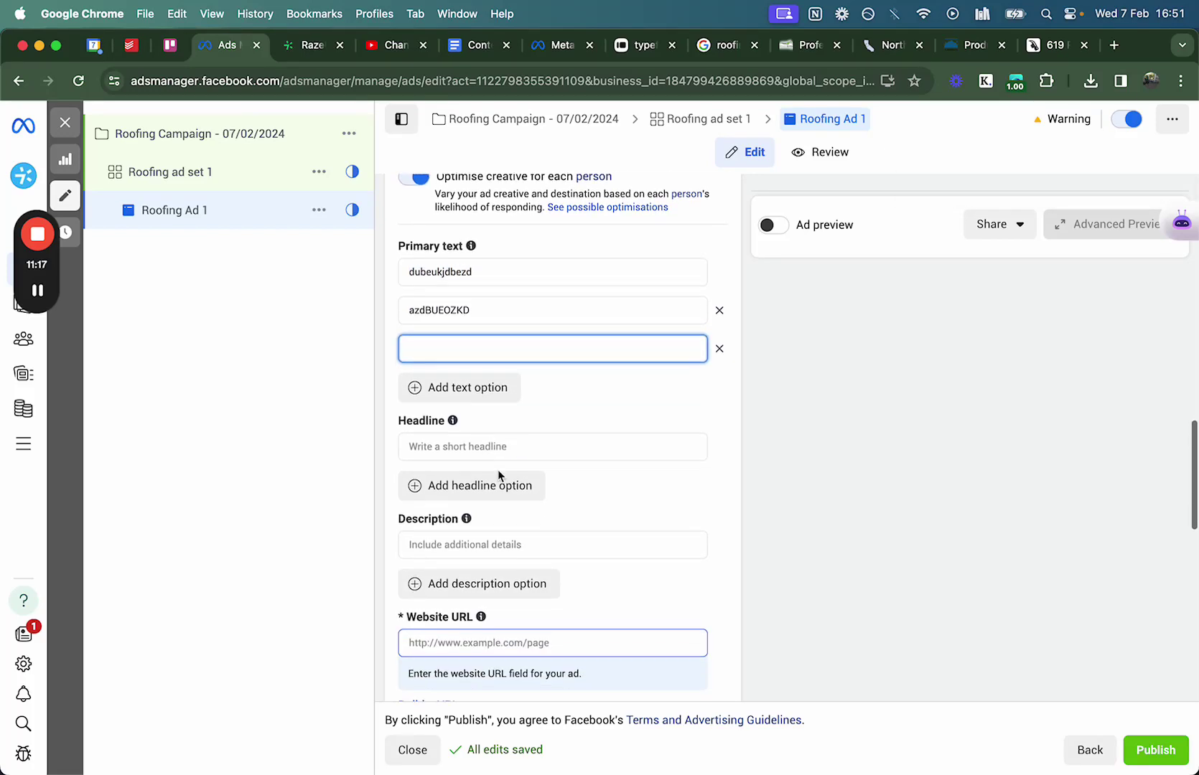
click(466, 447)
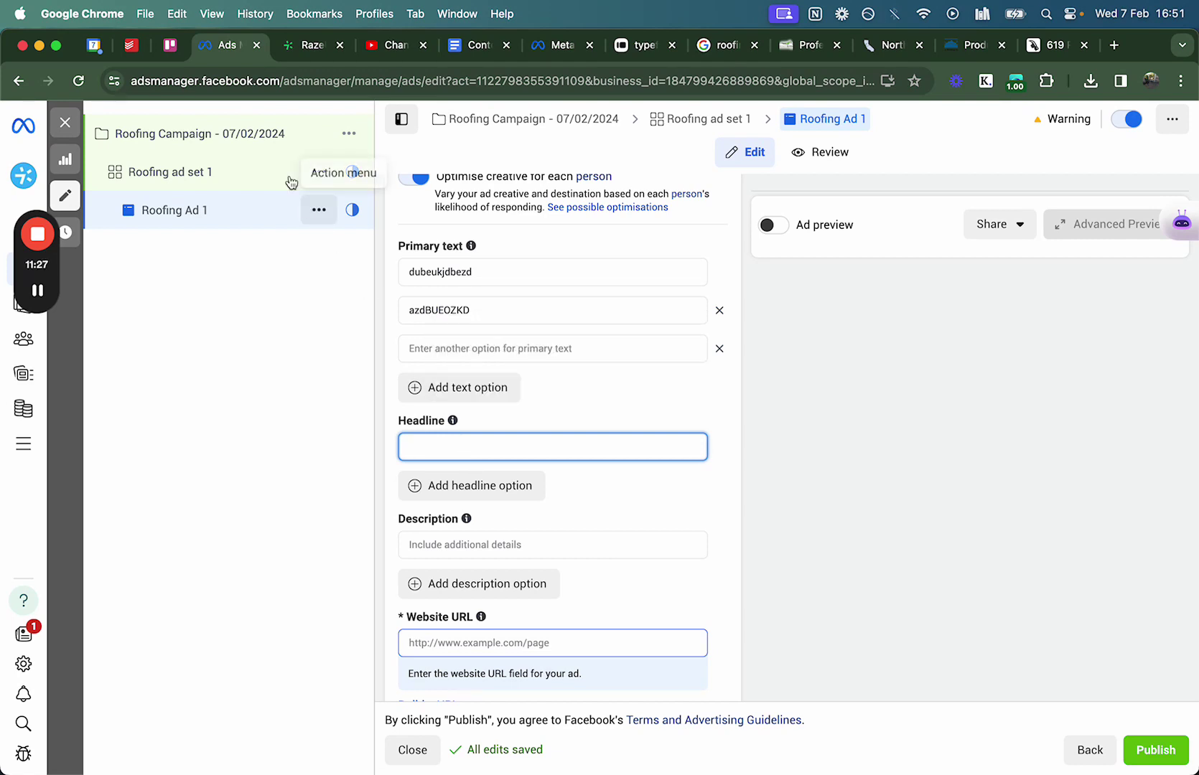
scroll(399, 367, up, 10)
scroll(496, 414, down, 5)
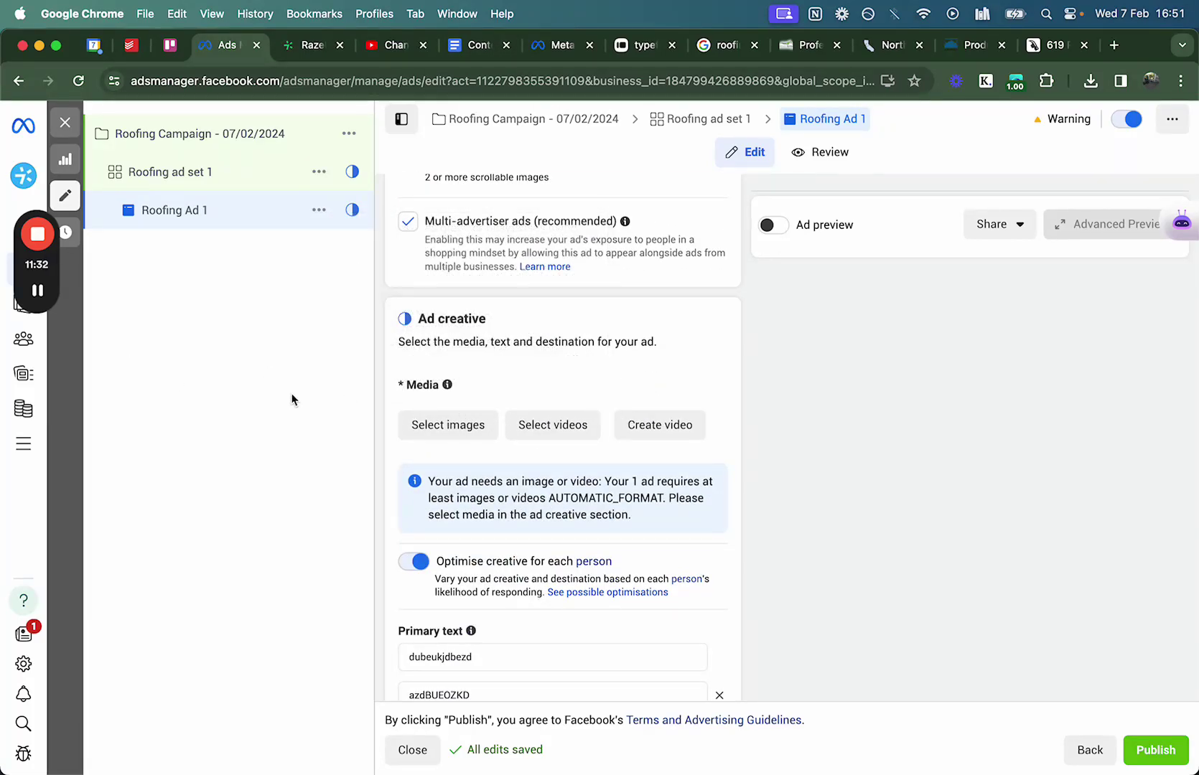
click(34, 289)
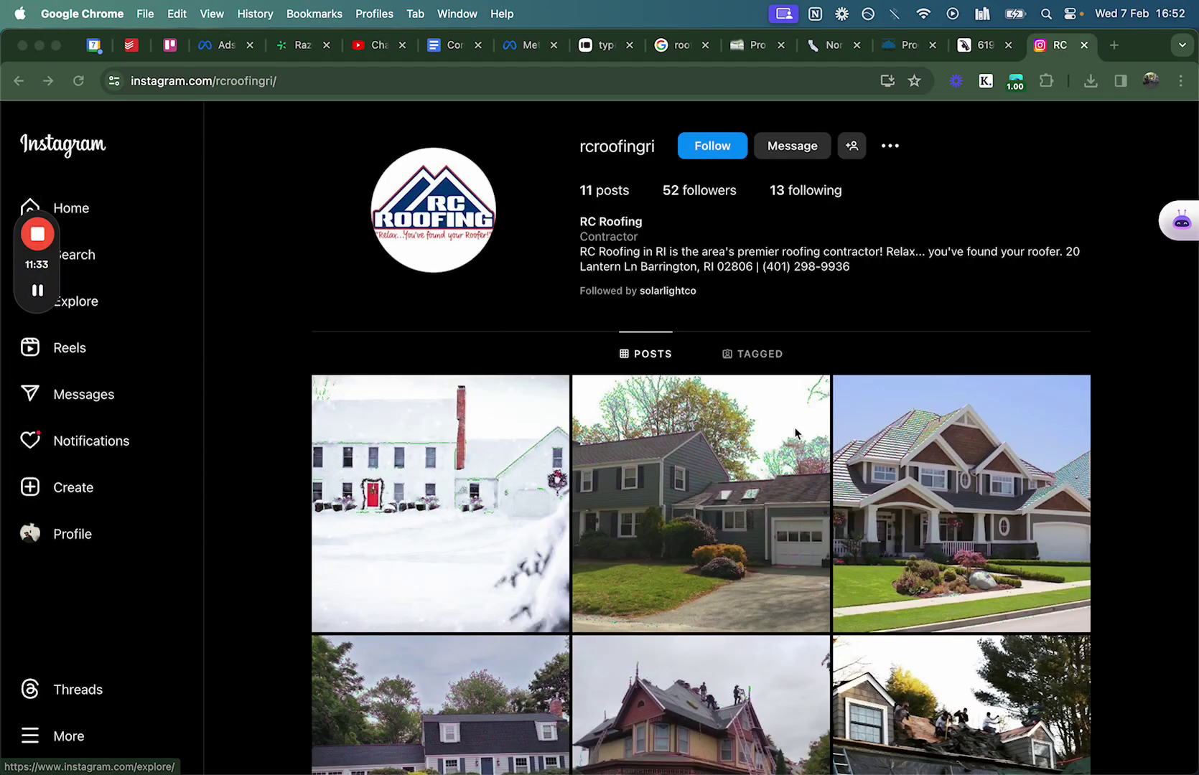
Step: Examine the RC Roofing Instagram profile and its grid of project photos as examples of ad imagery
scroll(795, 432, down, 2)
scroll(795, 433, down, 6)
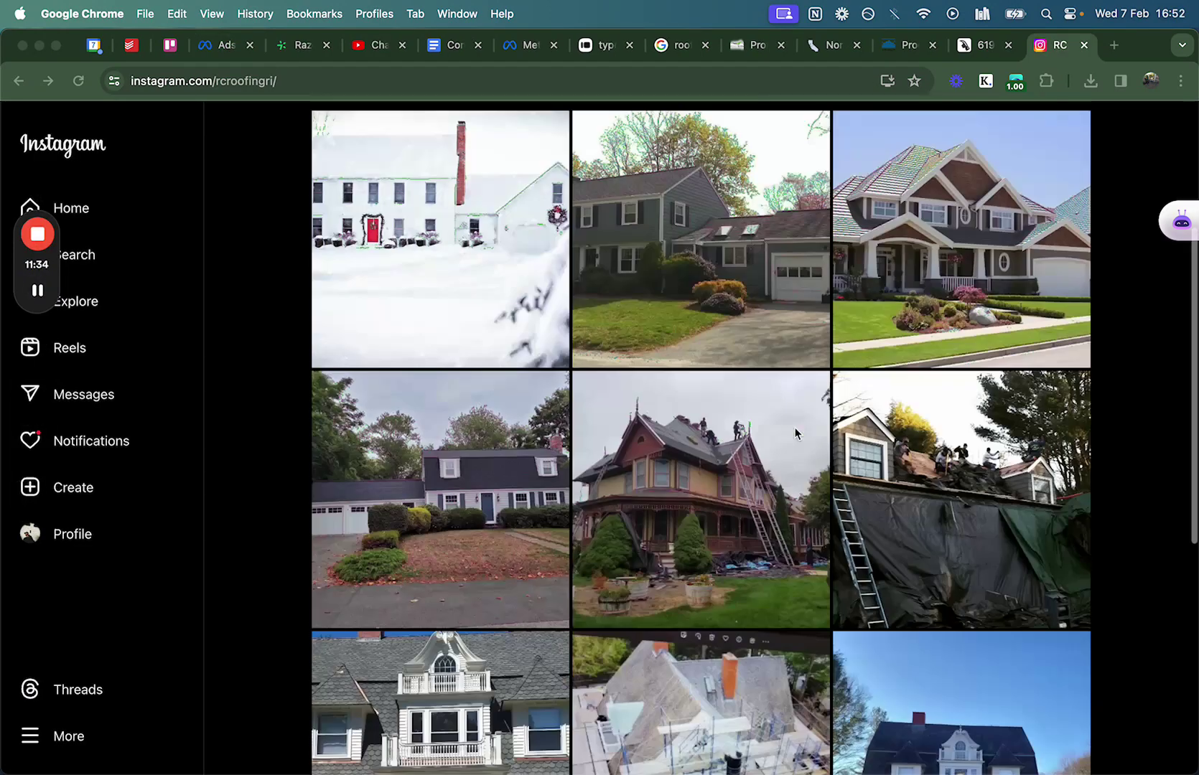
scroll(621, 188, up, 7)
scroll(693, 422, down, 8)
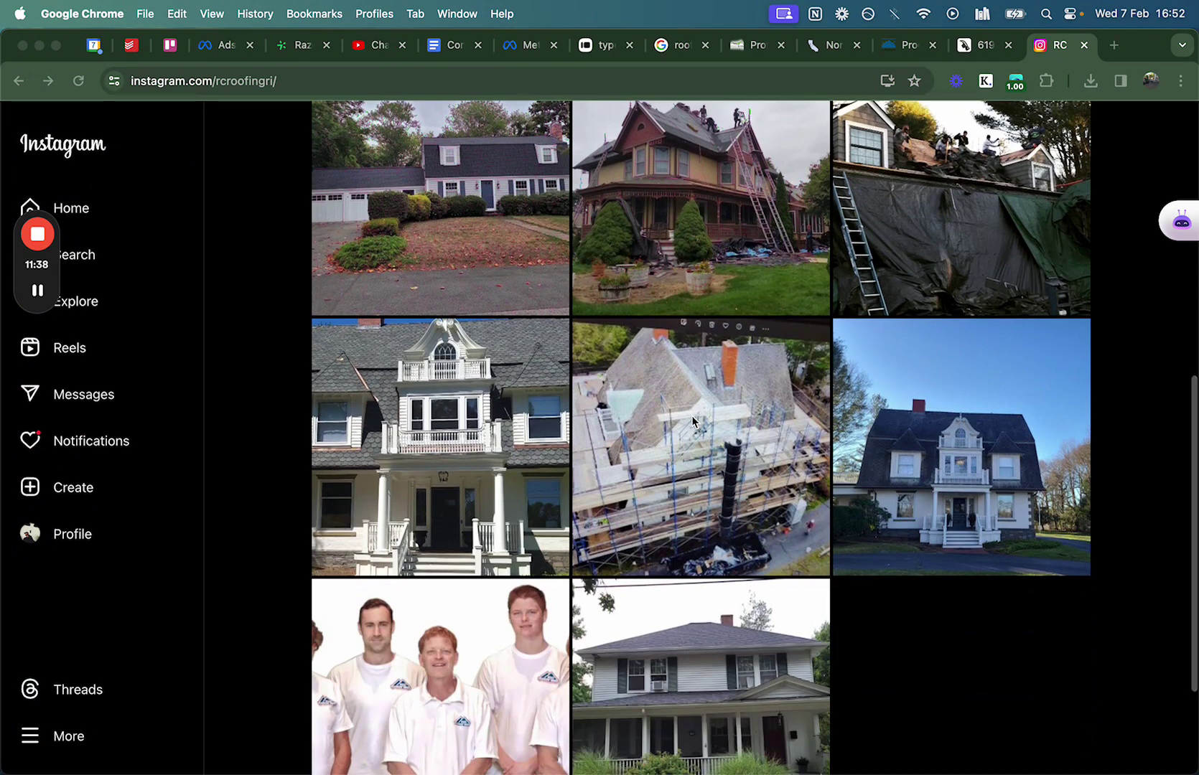
scroll(693, 421, down, 2)
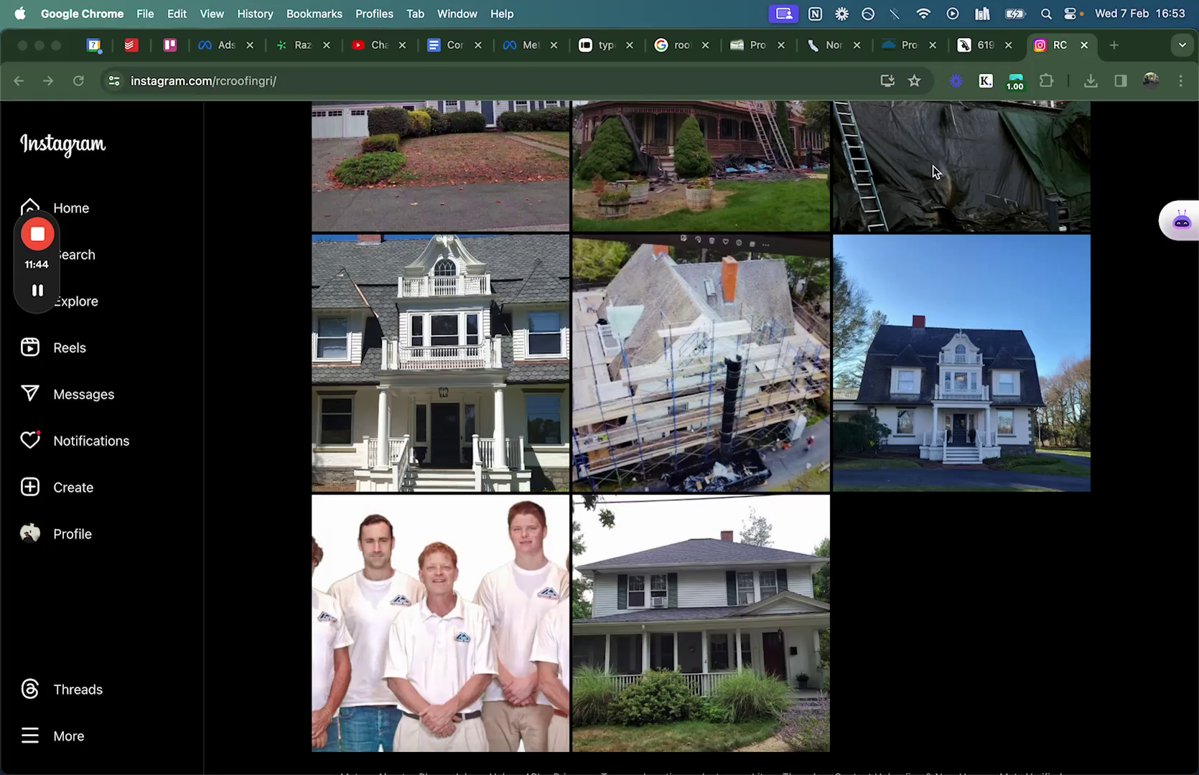
scroll(935, 172, up, 10)
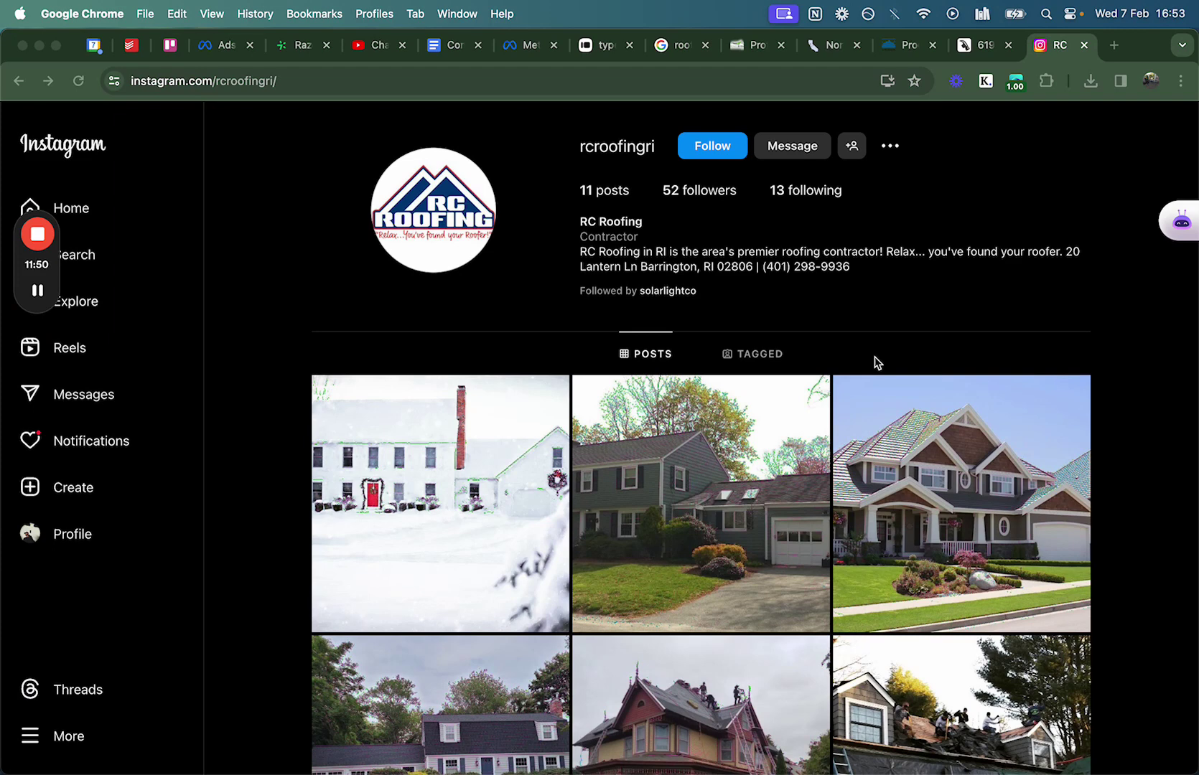
scroll(895, 441, down, 5)
scroll(926, 497, down, 1)
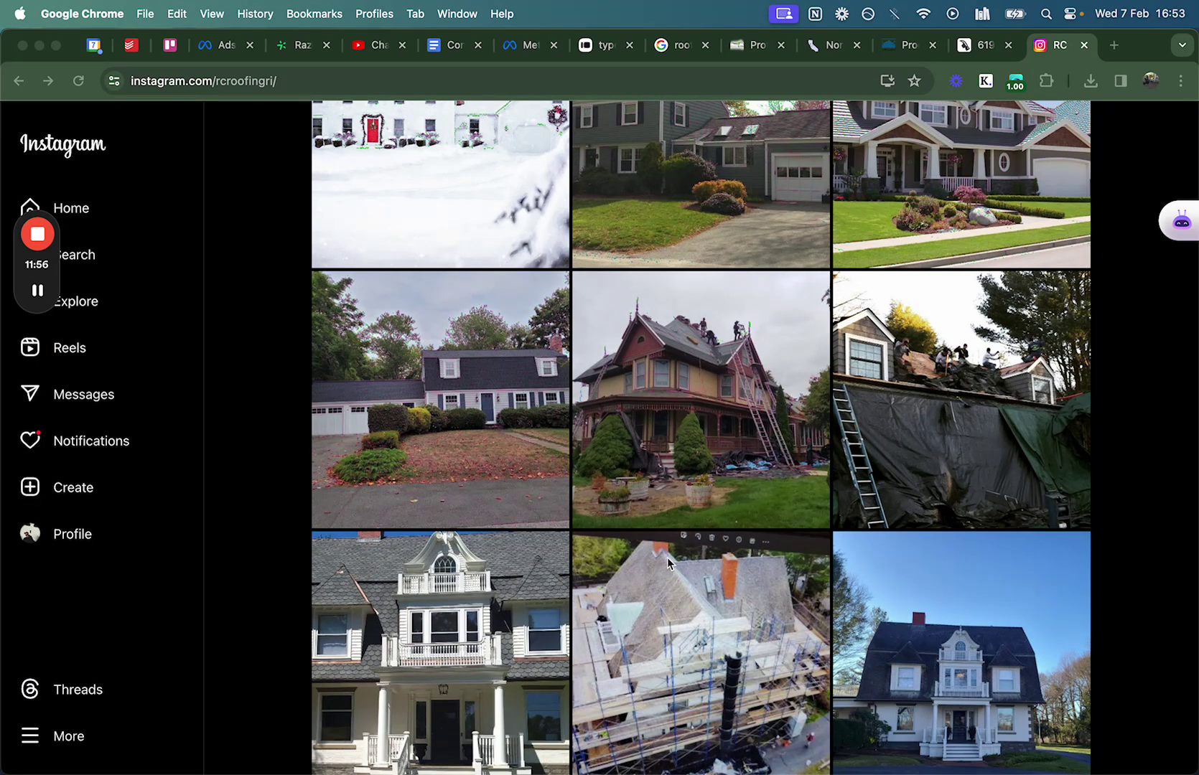
Step: View RC Roofing's team photo post, close it, and look over the profile's remaining project photos
scroll(667, 557, down, 3)
click(468, 616)
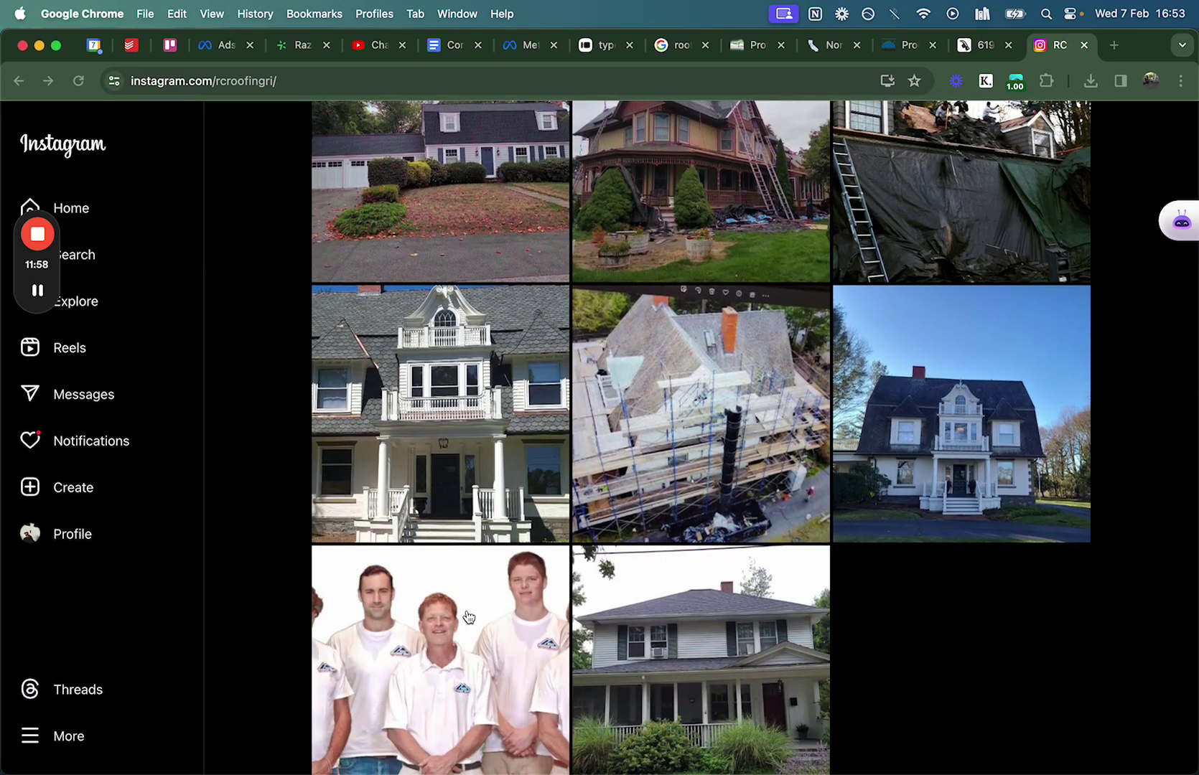
click(471, 619)
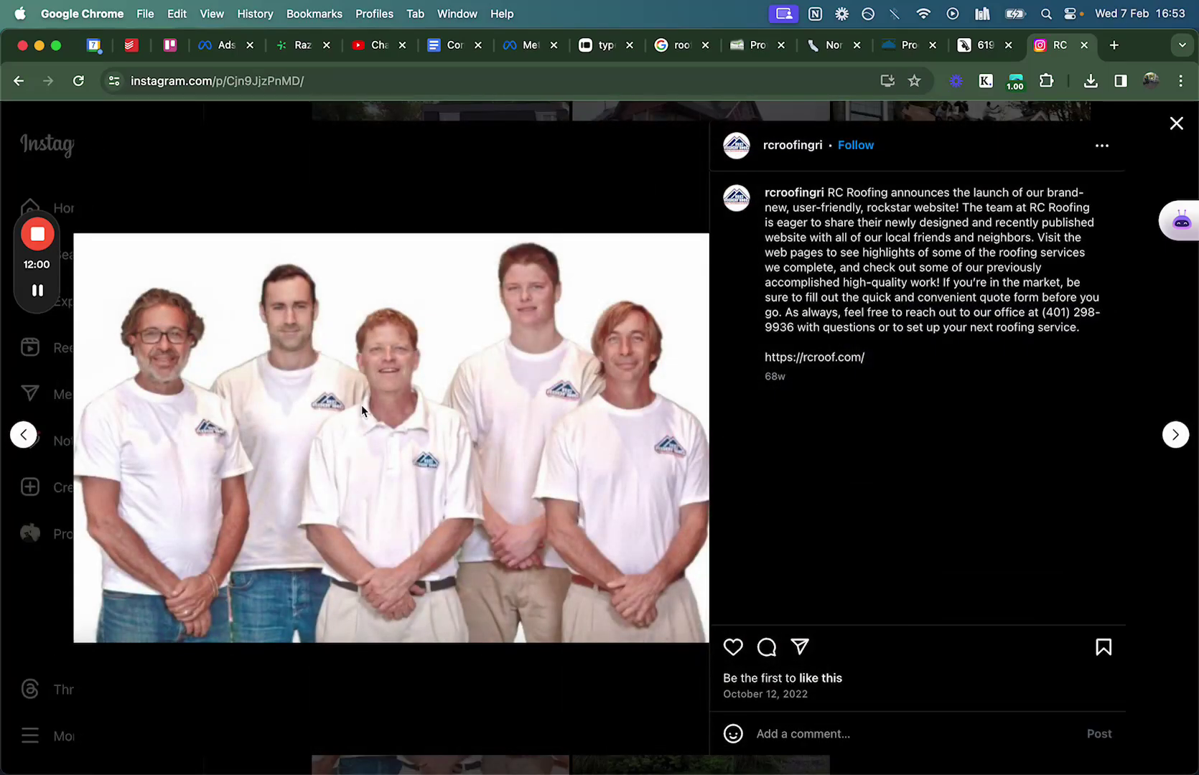
click(879, 115)
scroll(776, 260, up, 5)
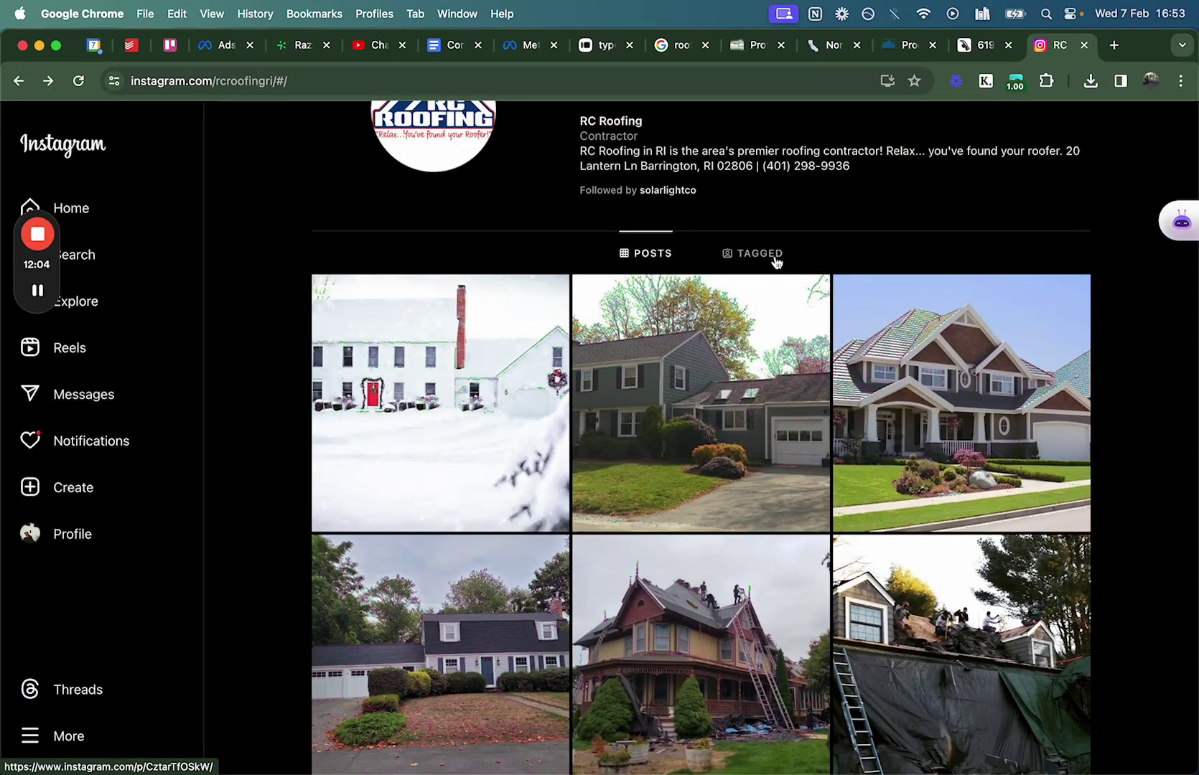
scroll(776, 260, up, 2)
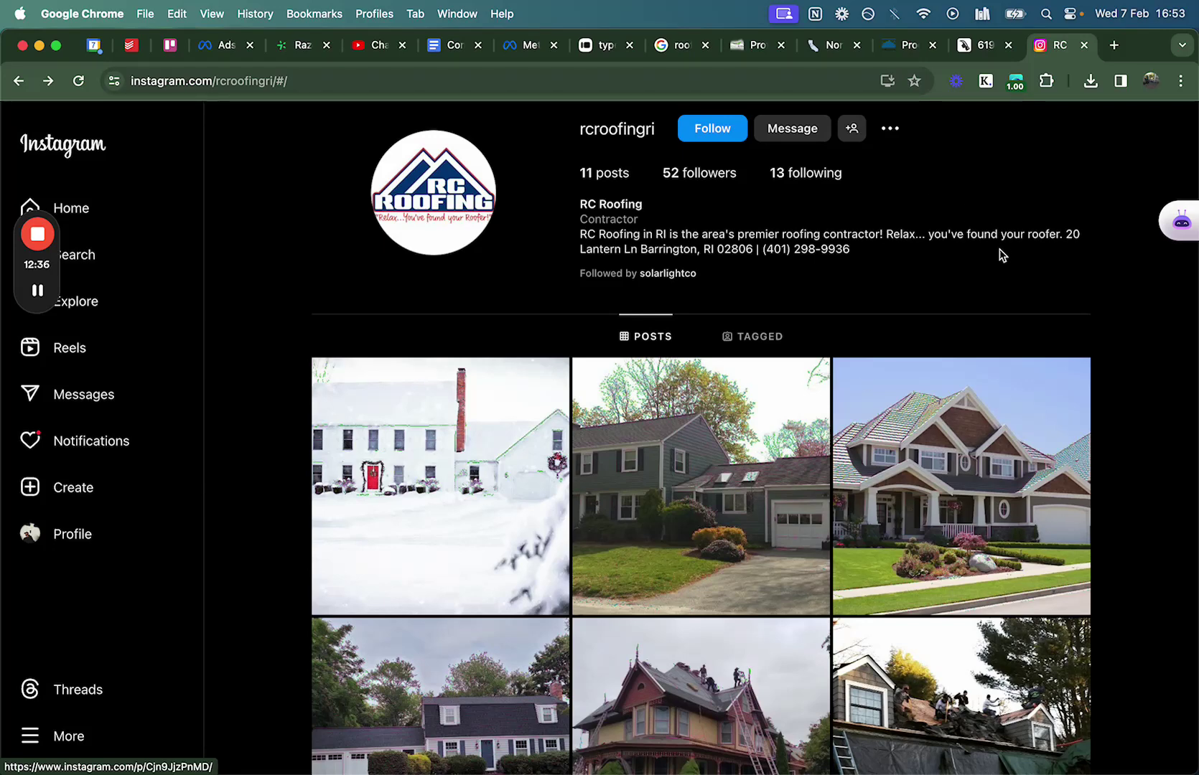
scroll(804, 430, down, 3)
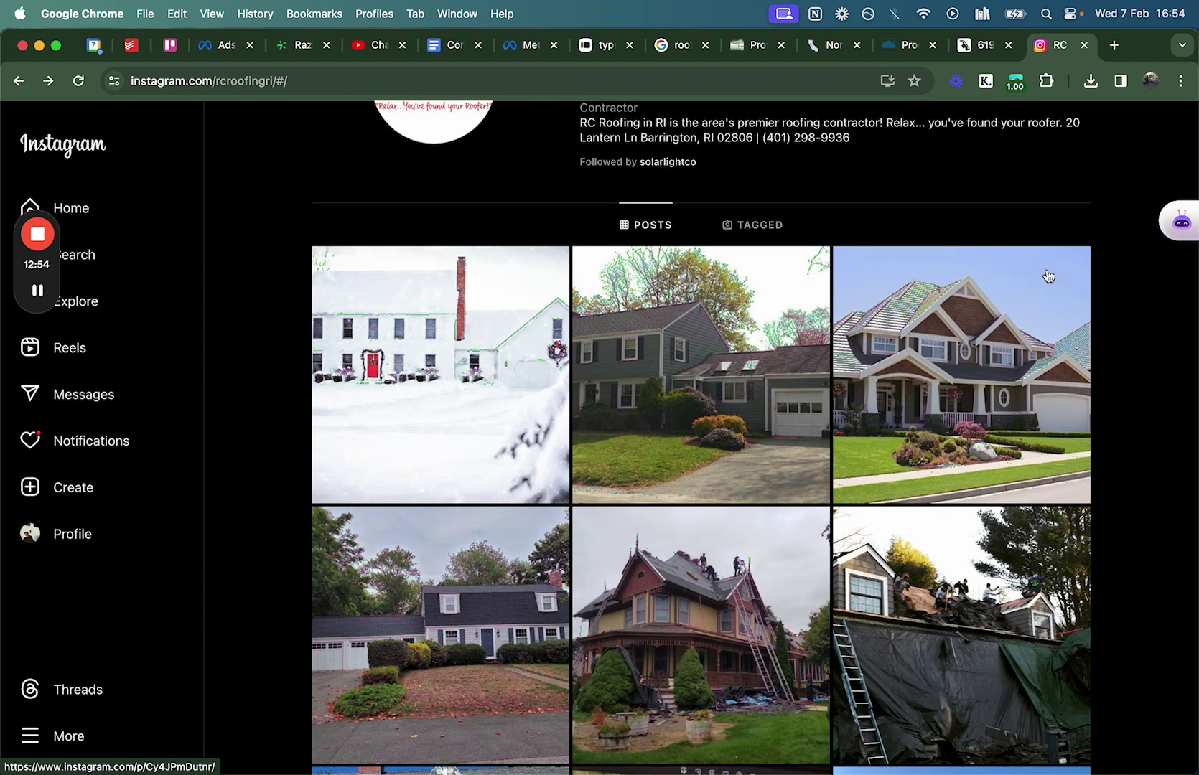
Step: Back in Ads Manager, duplicate Roofing ad set 1 and rename the copy "Roofing ad set 1 – detailed targeting"
click(222, 47)
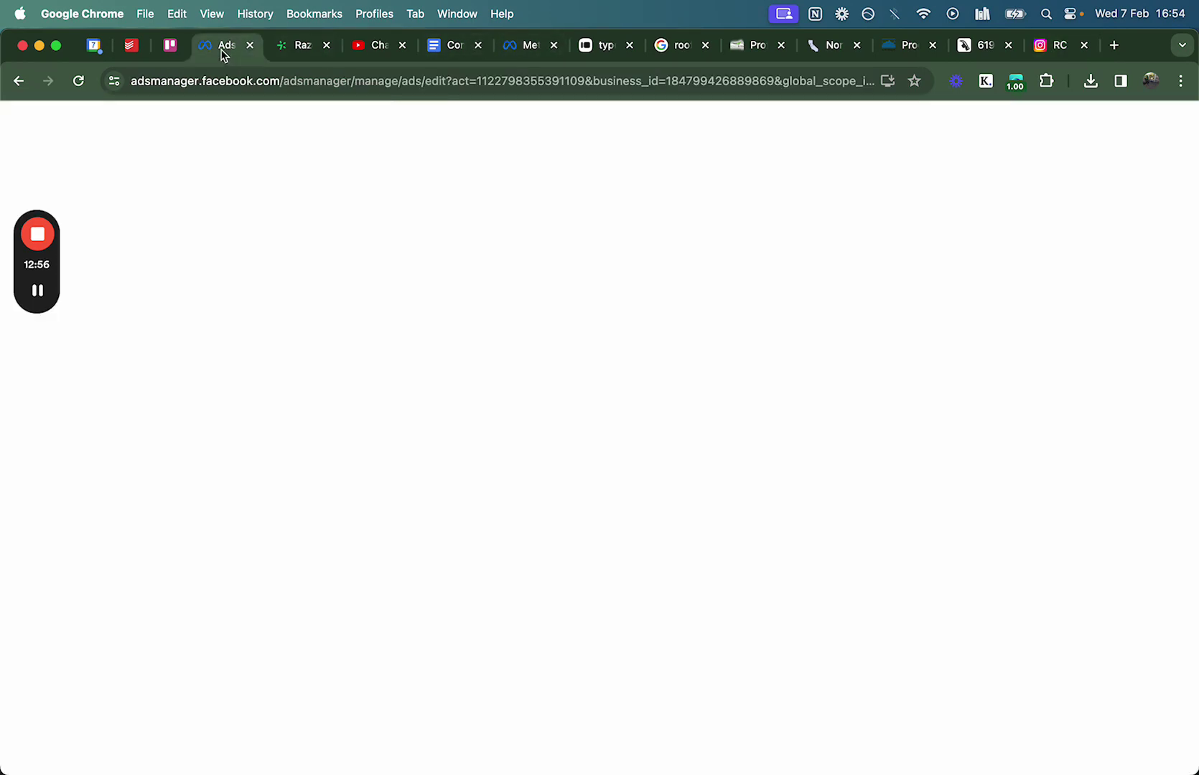
scroll(657, 417, down, 3)
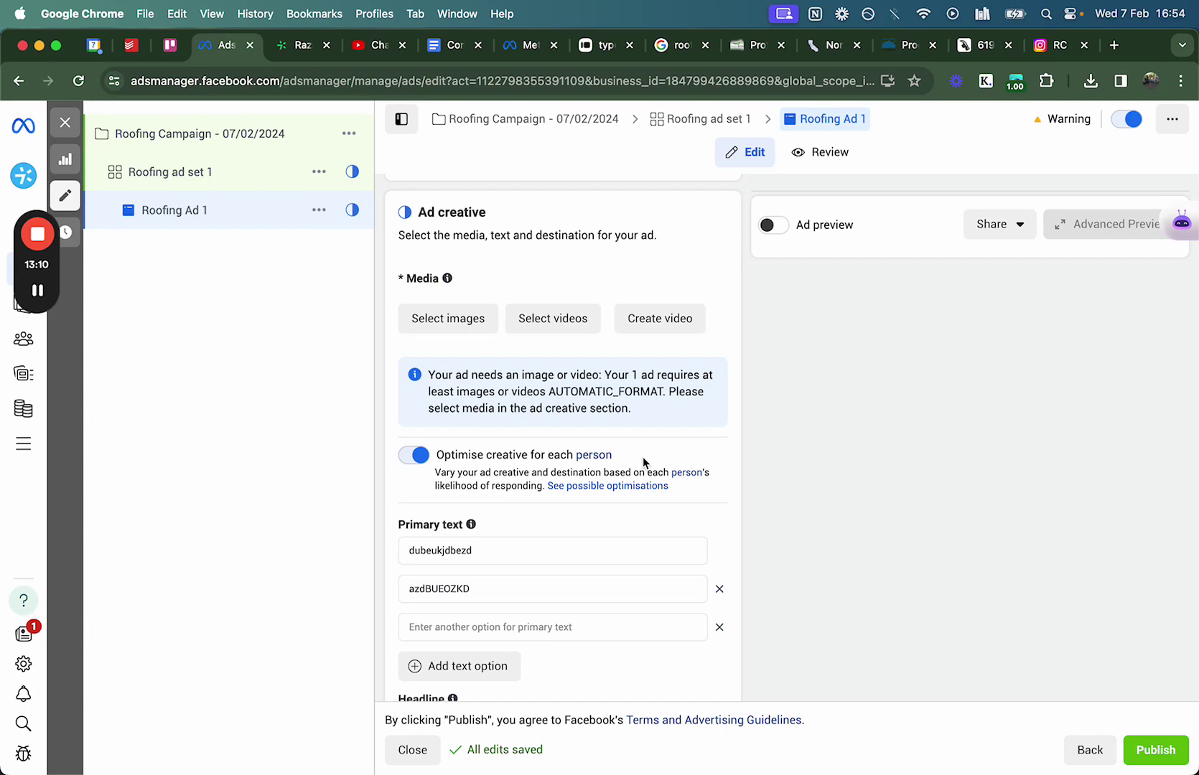
scroll(642, 456, up, 10)
click(319, 170)
click(319, 171)
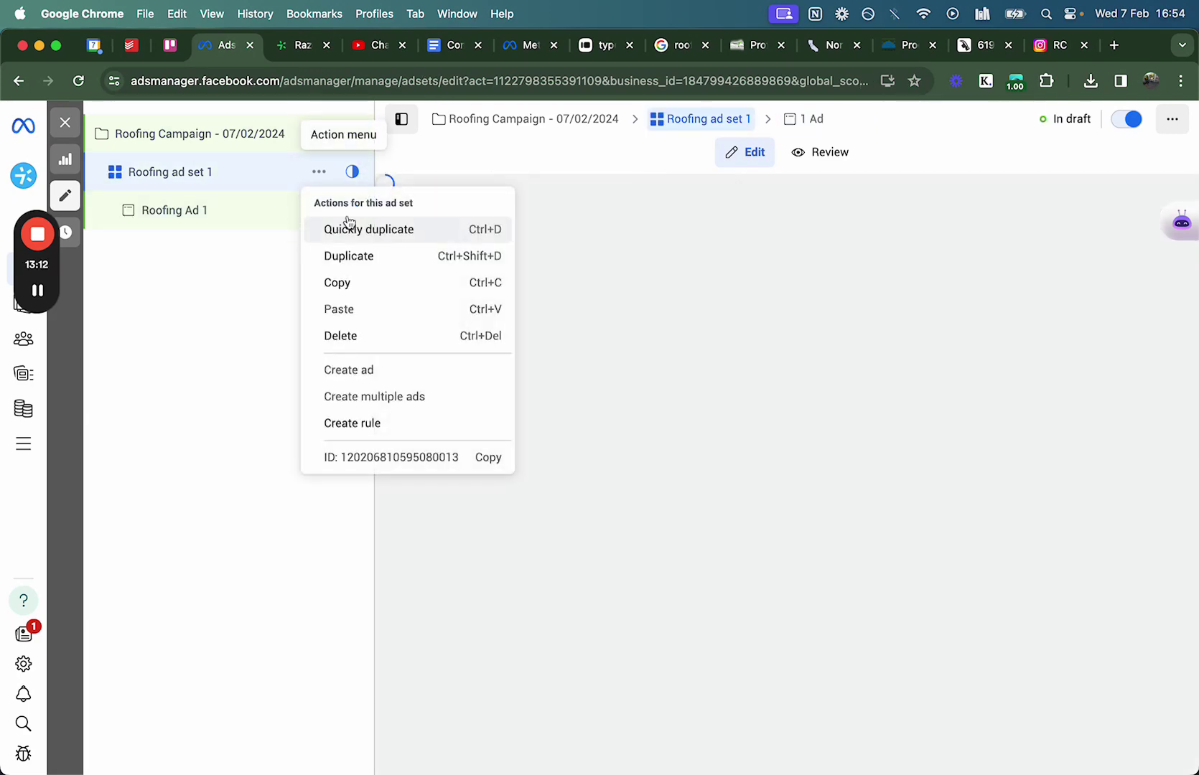
click(359, 254)
click(790, 549)
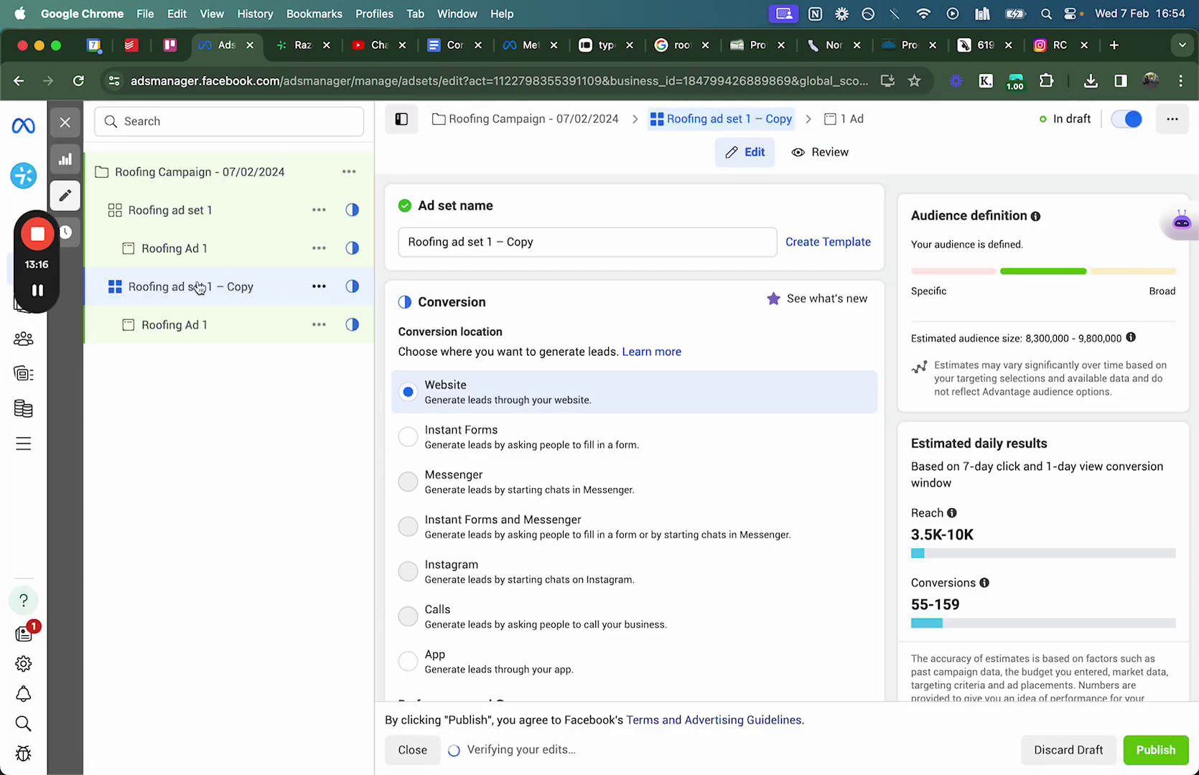
double_click(528, 241)
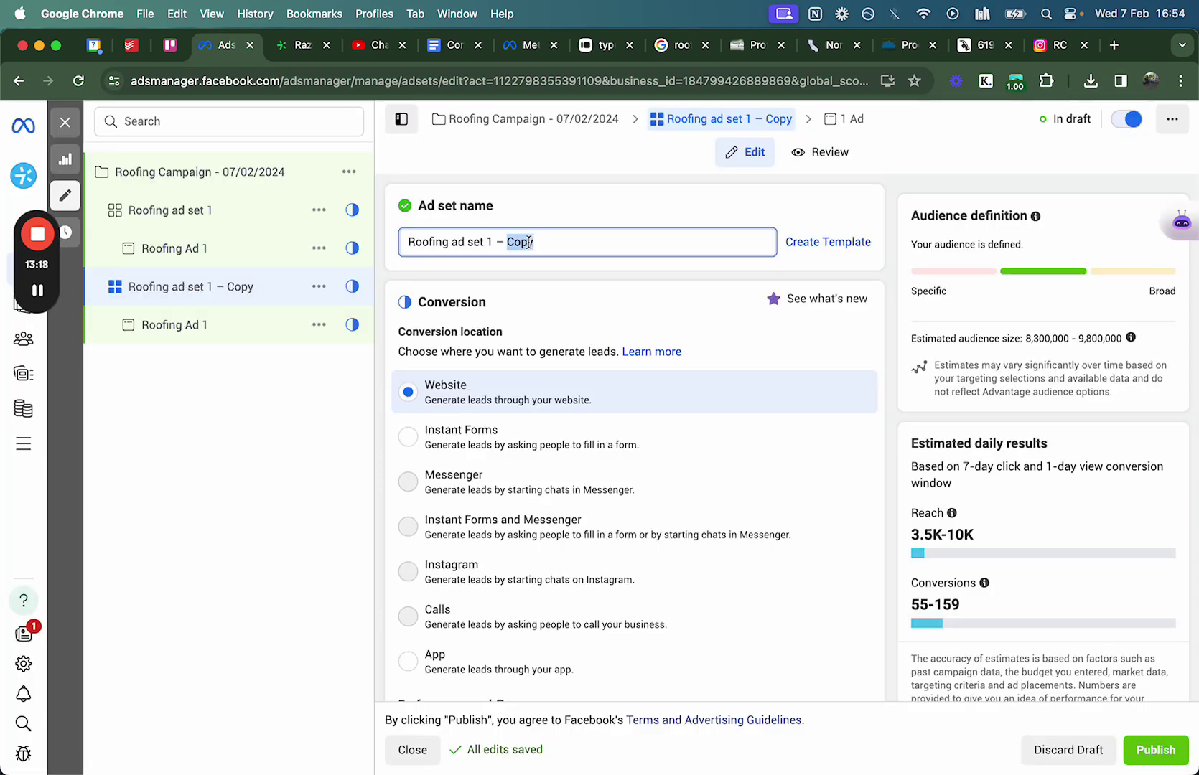
text(detailed targeting)
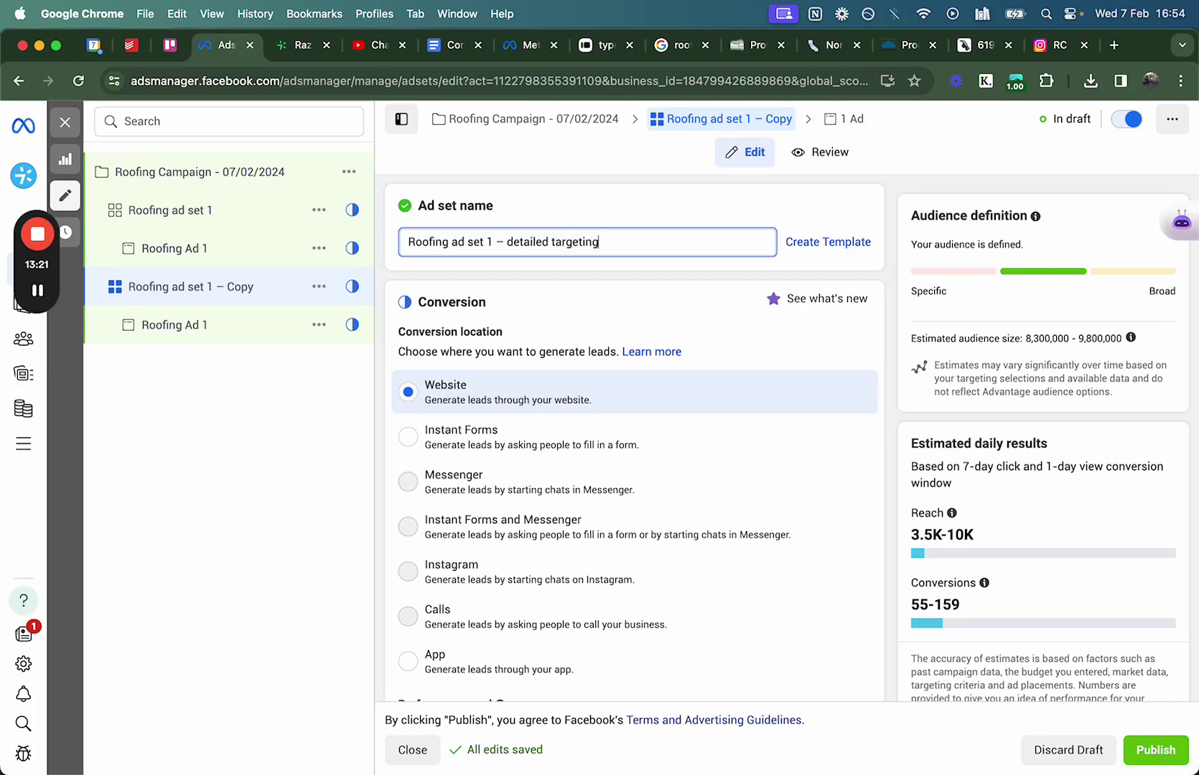
Step: Add the interests Garden (home and garden), Home (home and garden) and Furniture (home furnishings) to the copied ad set's detailed targeting
scroll(600, 470, down, 6)
scroll(600, 469, down, 20)
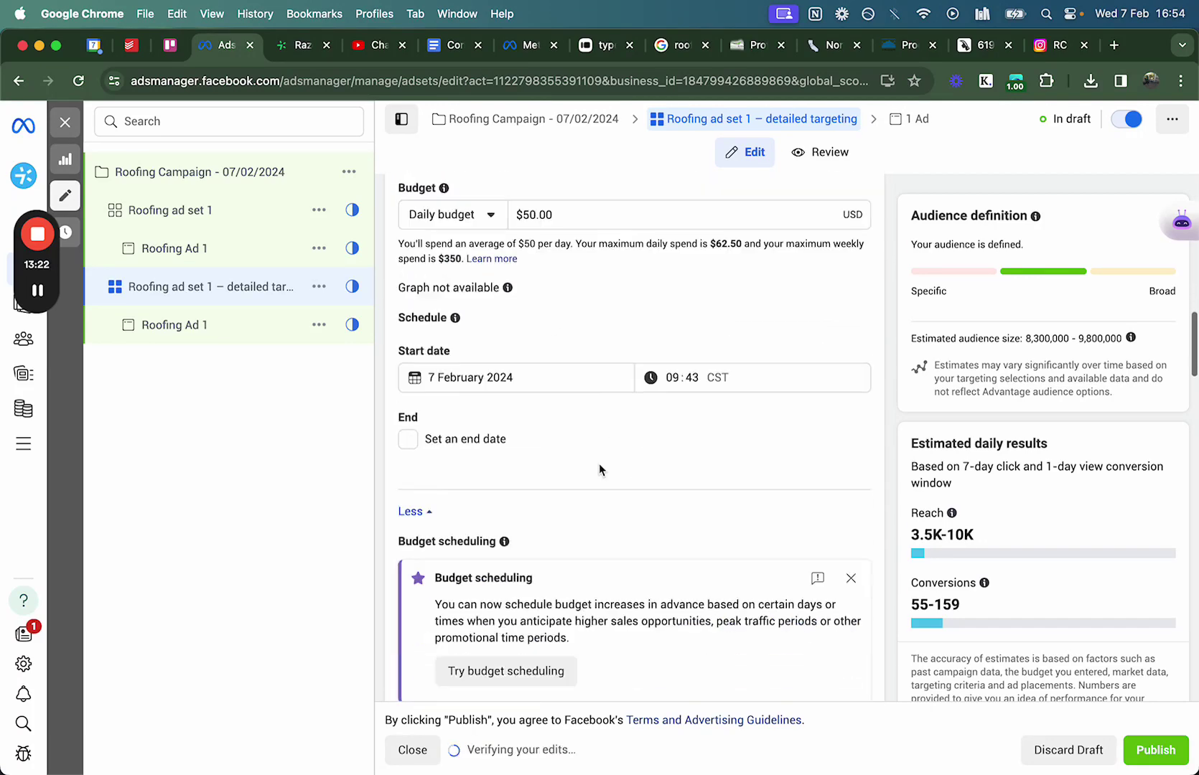
scroll(599, 470, down, 1)
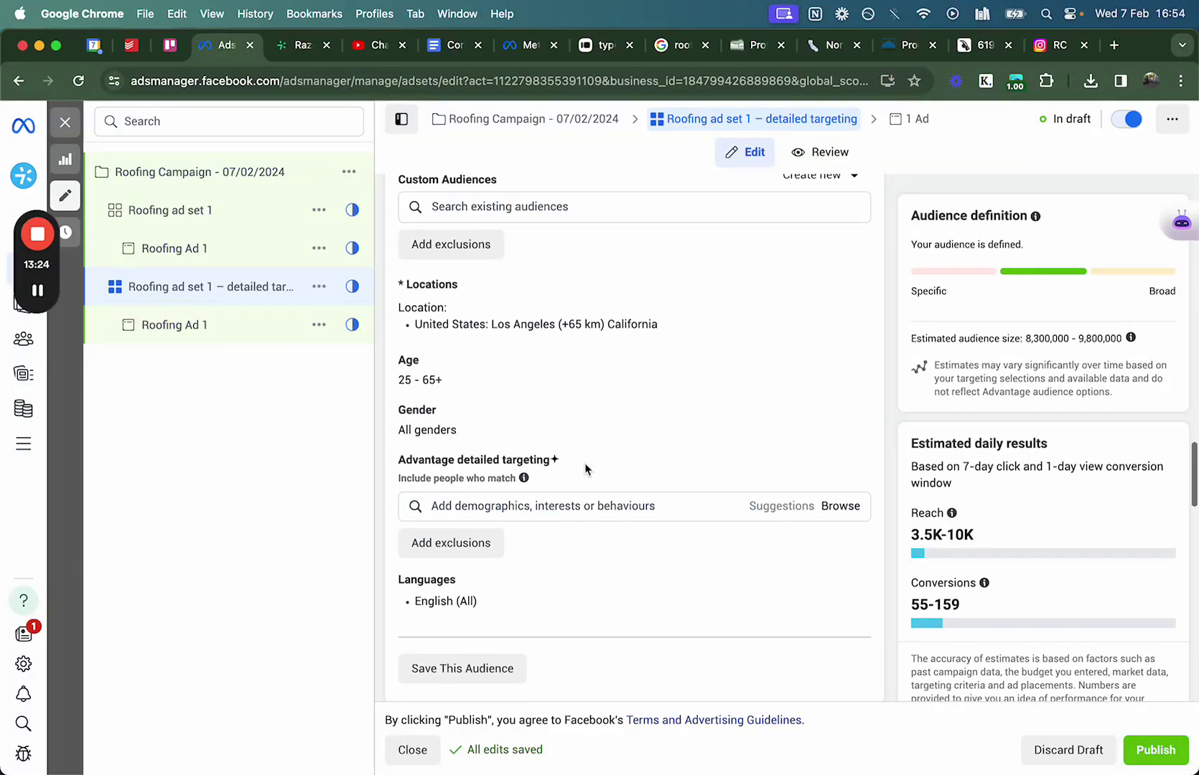
click(595, 506)
text(garden)
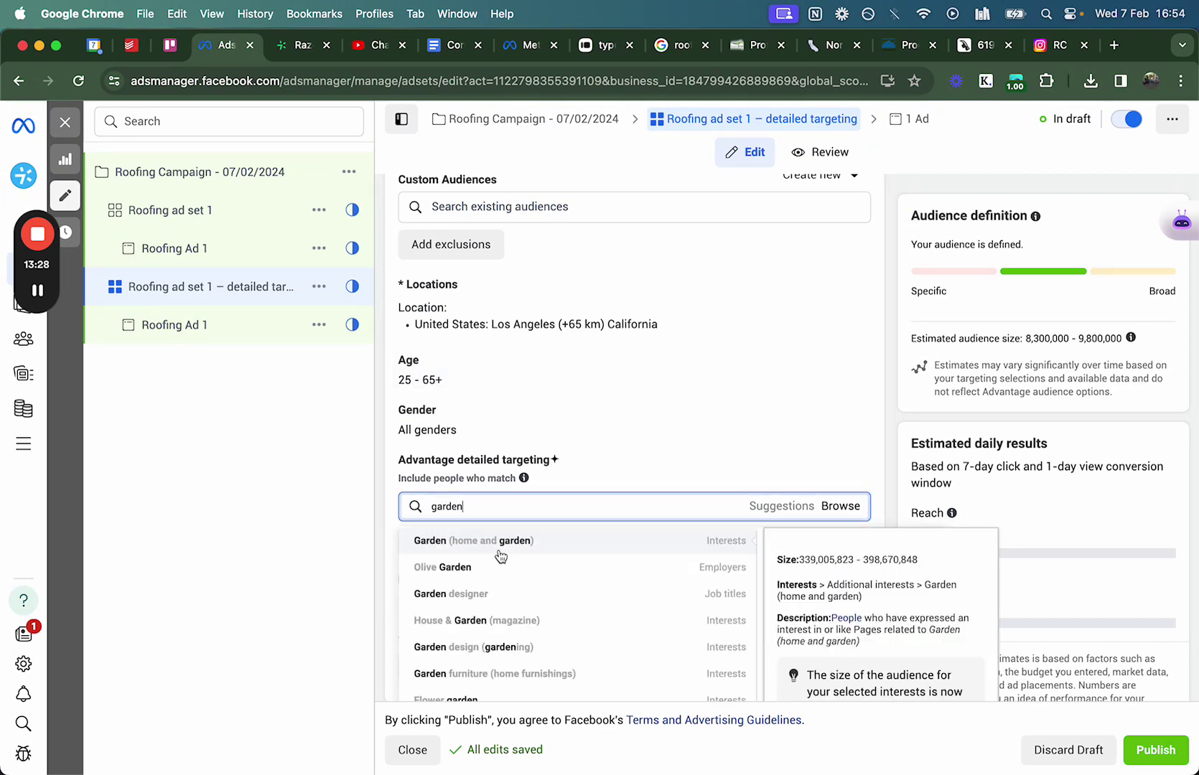
click(495, 545)
text(home)
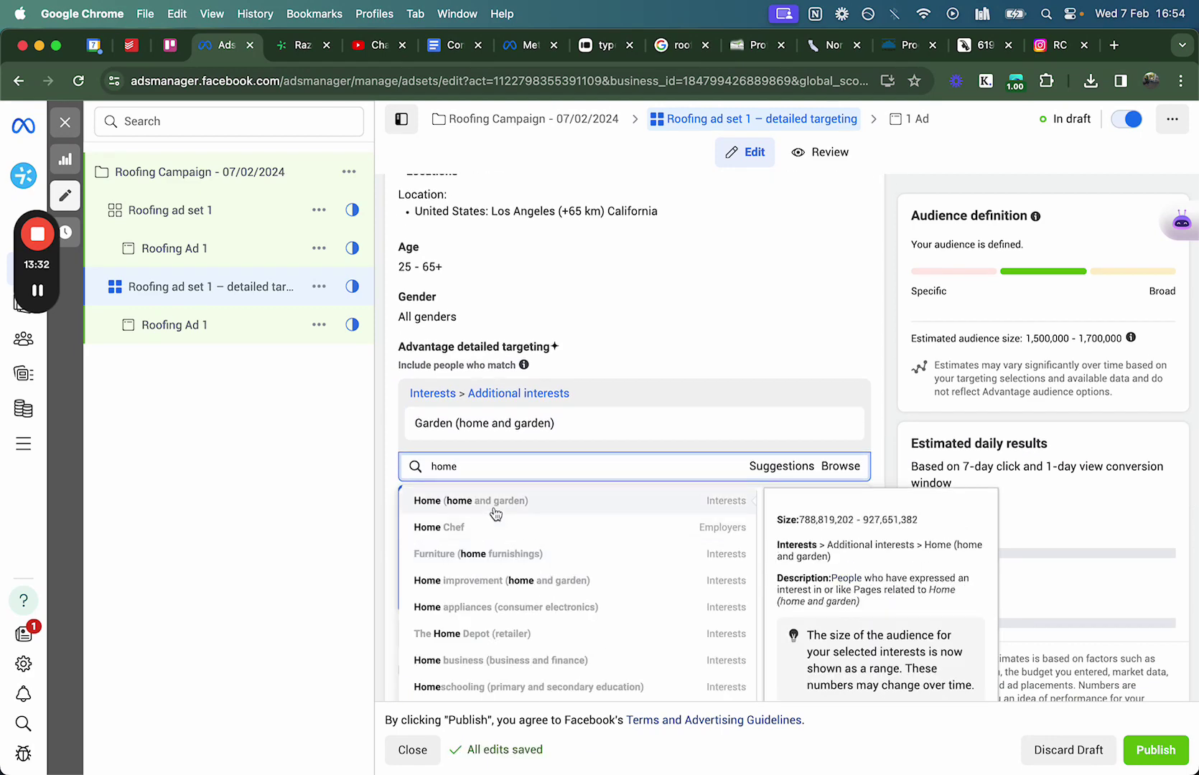
click(494, 511)
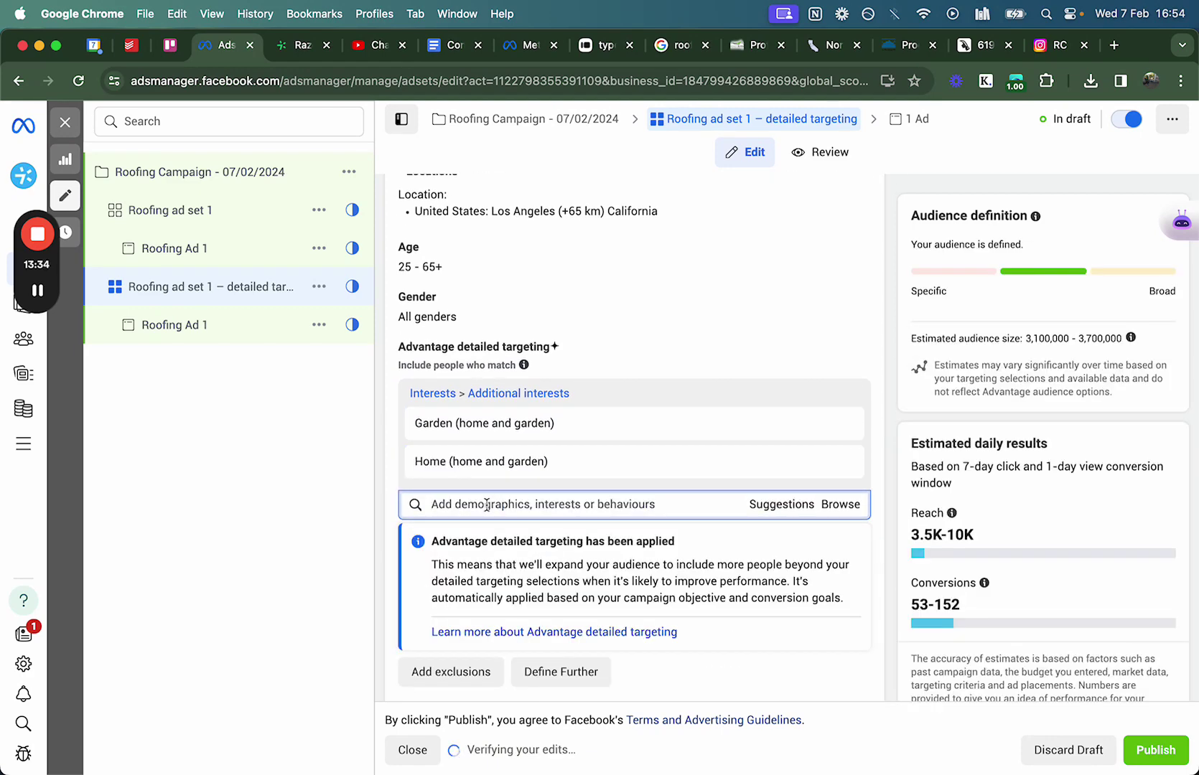
text(home)
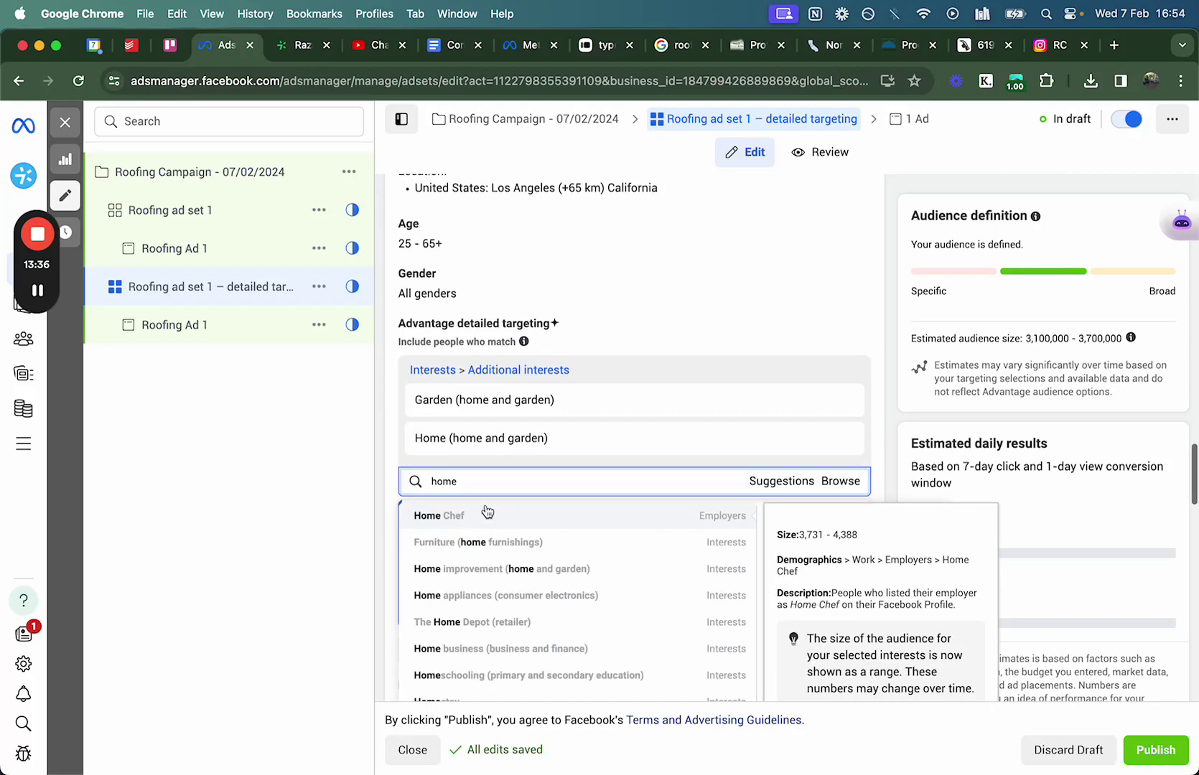
click(510, 545)
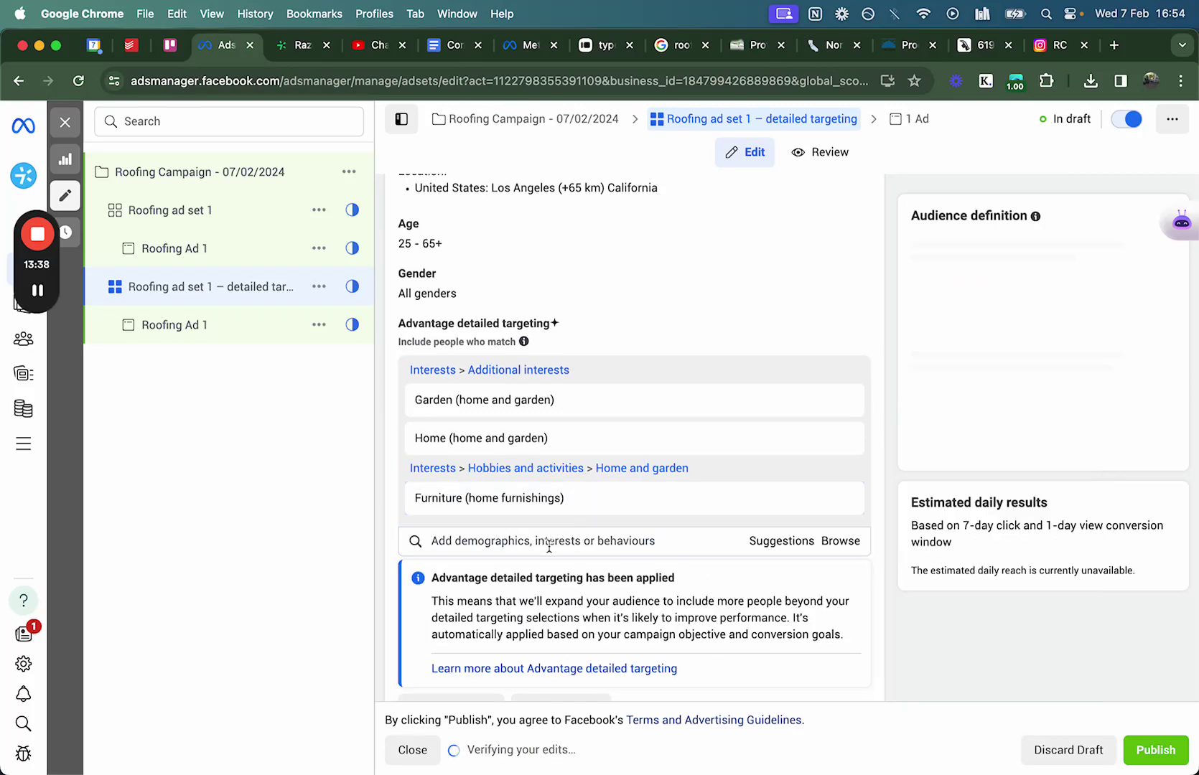
click(549, 544)
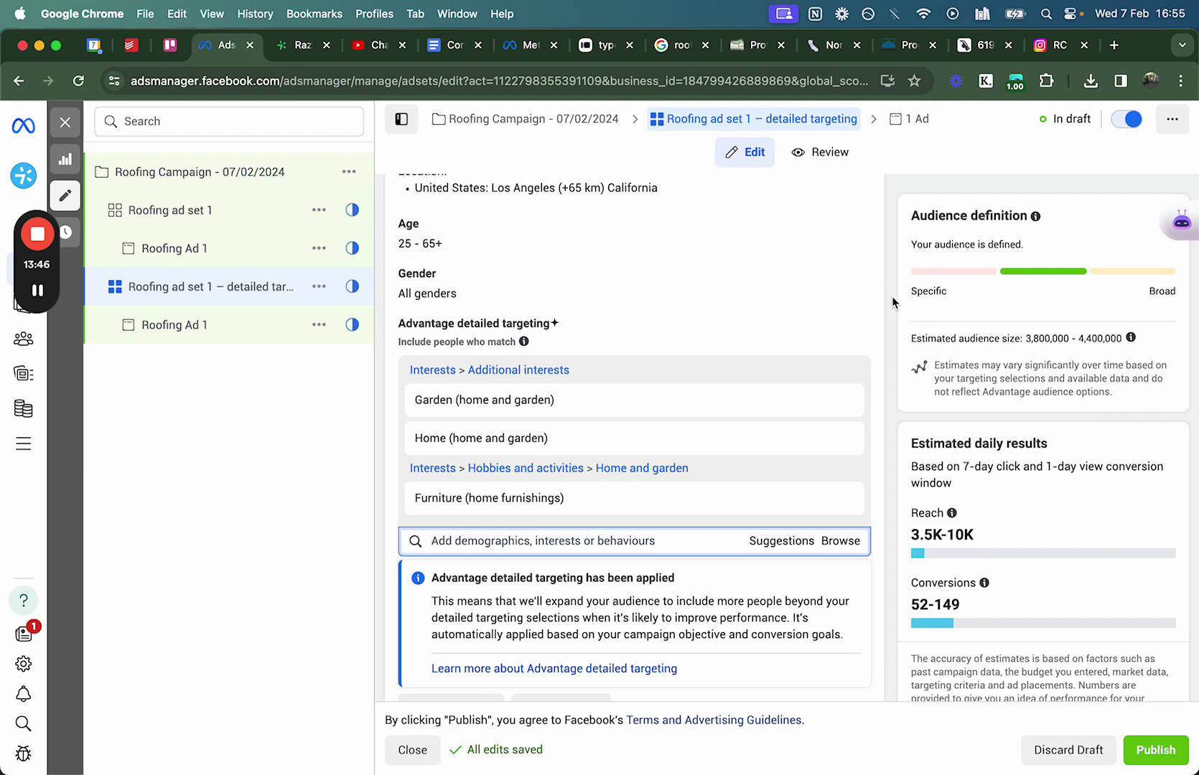
Step: Set the daily budget of the original Roofing ad set 1 to $25
scroll(604, 305, up, 10)
scroll(603, 305, up, 12)
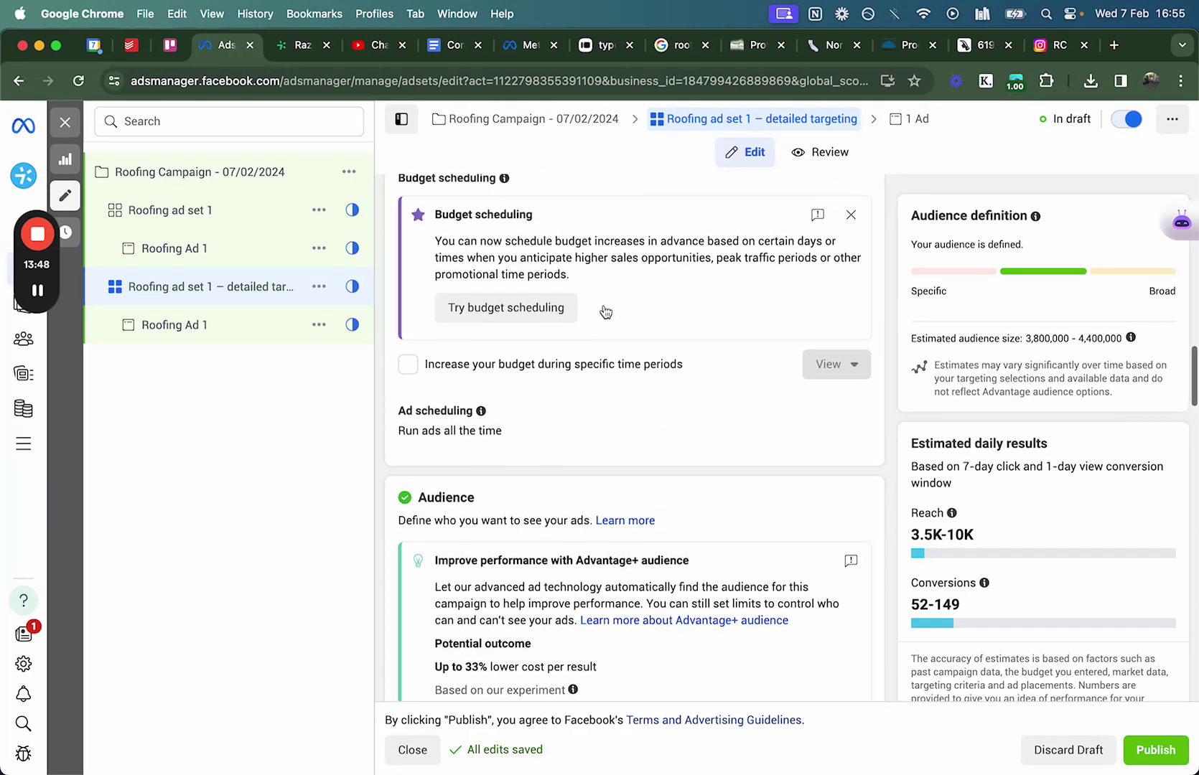
scroll(639, 429, up, 2)
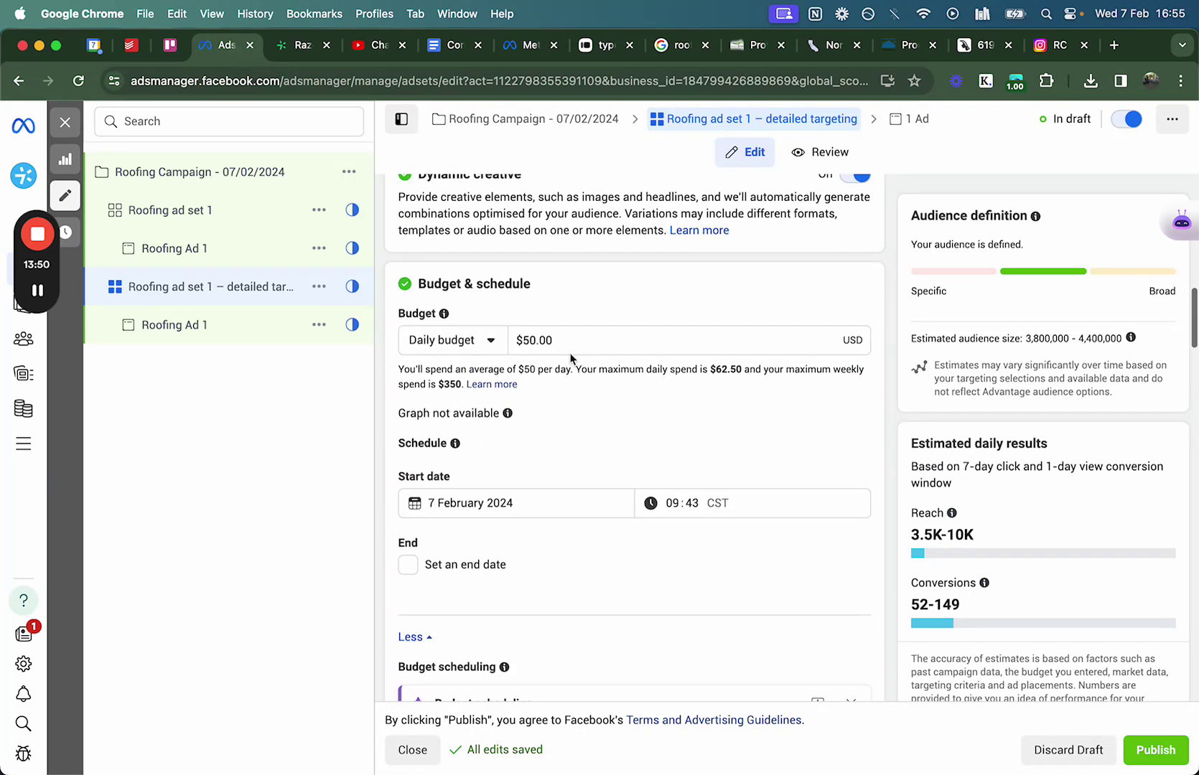
click(202, 211)
double_click(539, 342)
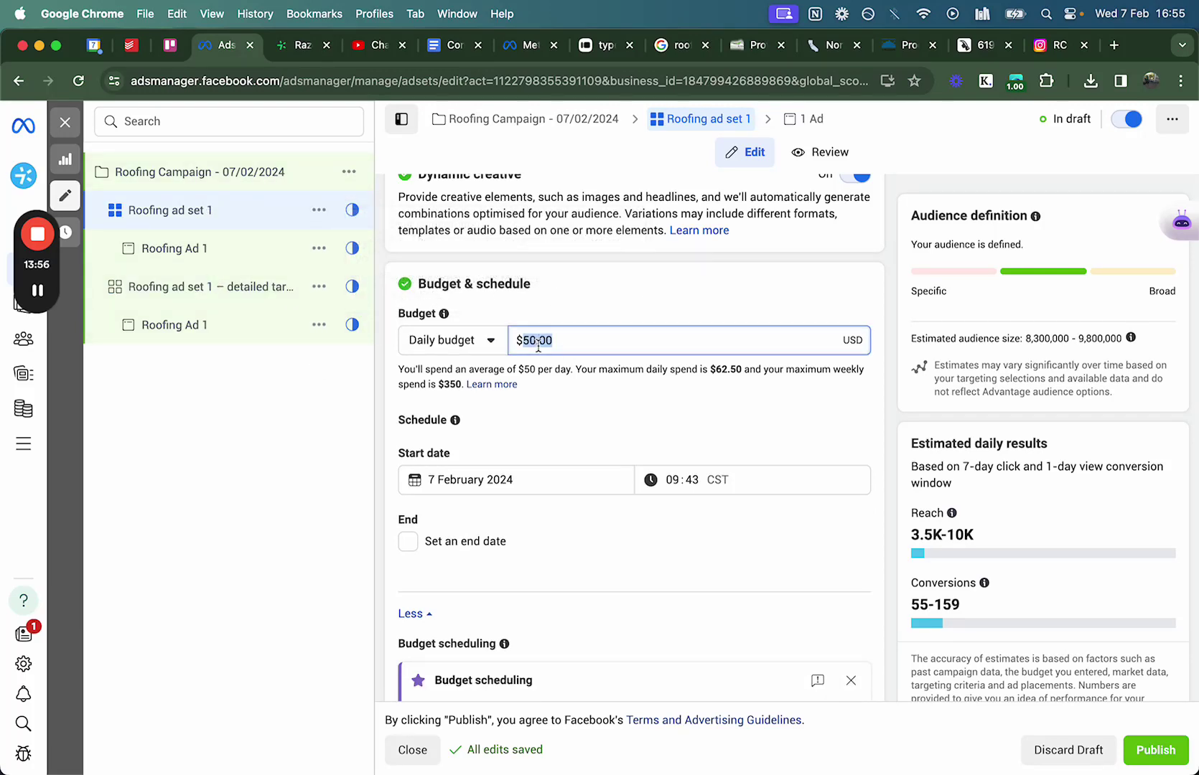
text(25)
Step: Set the daily budget of the detailed targeting ad set to $25
click(195, 284)
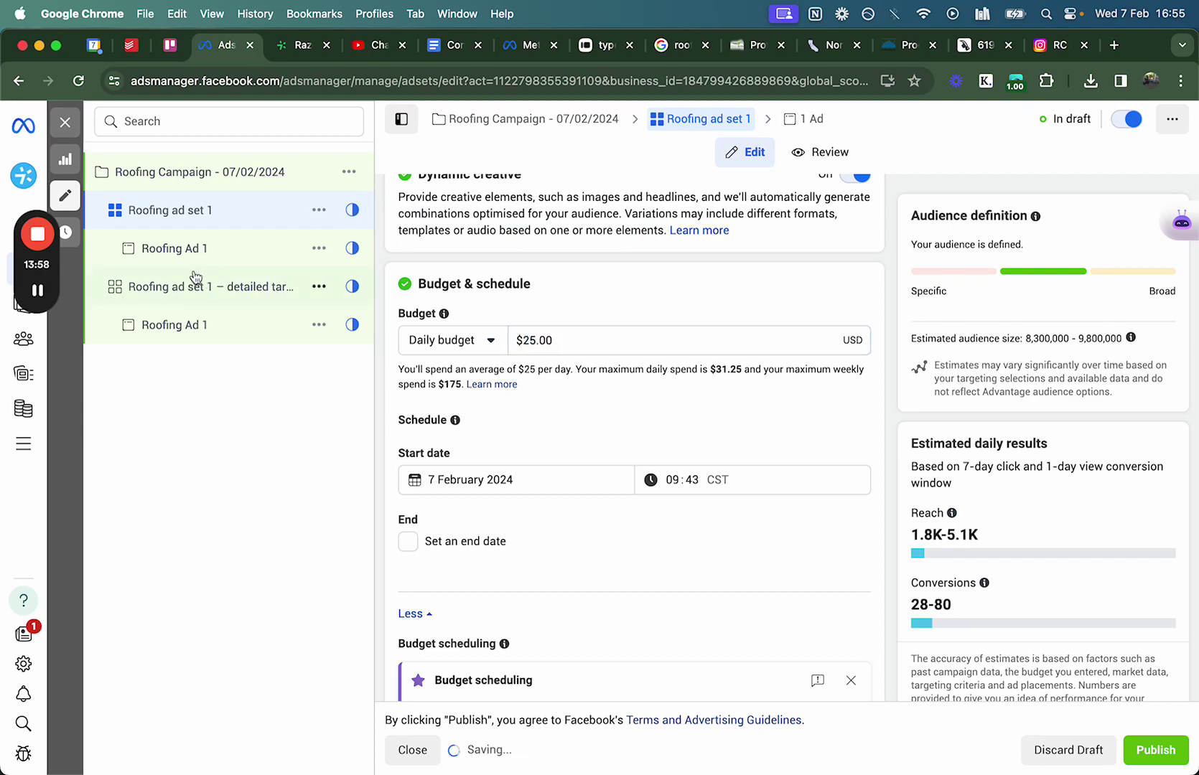
scroll(535, 323, up, 15)
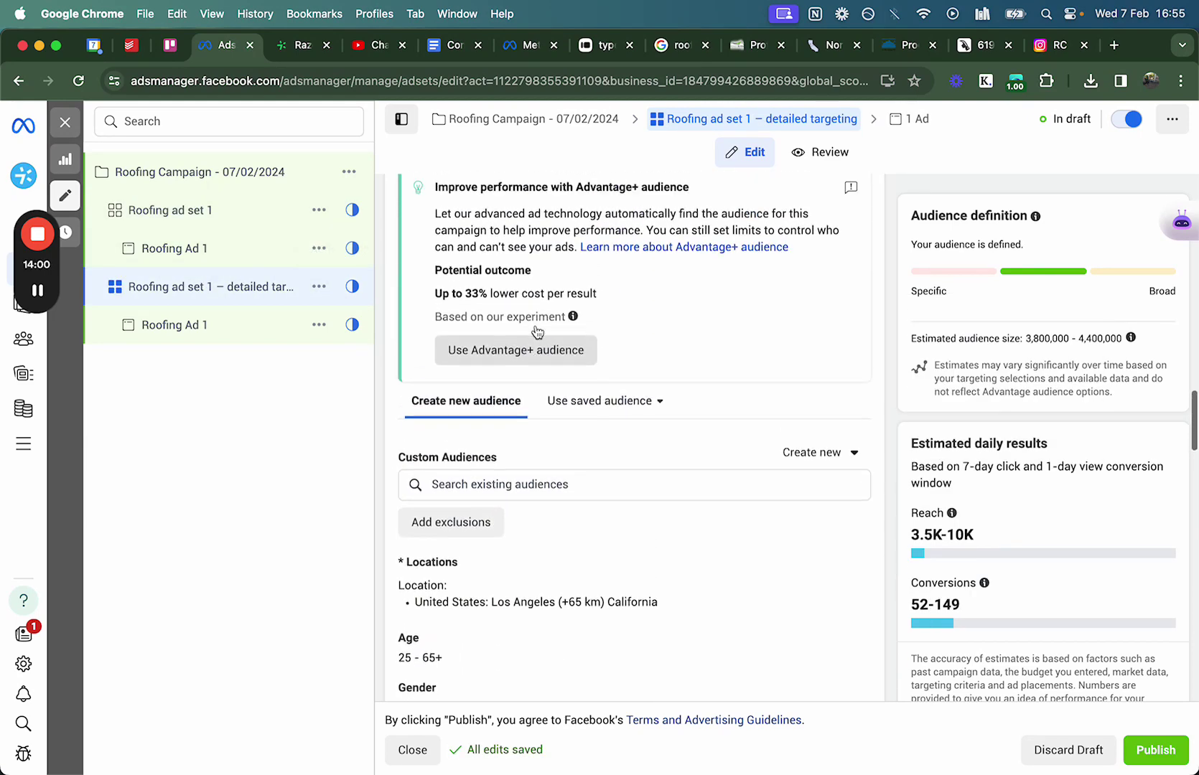
scroll(535, 325, up, 10)
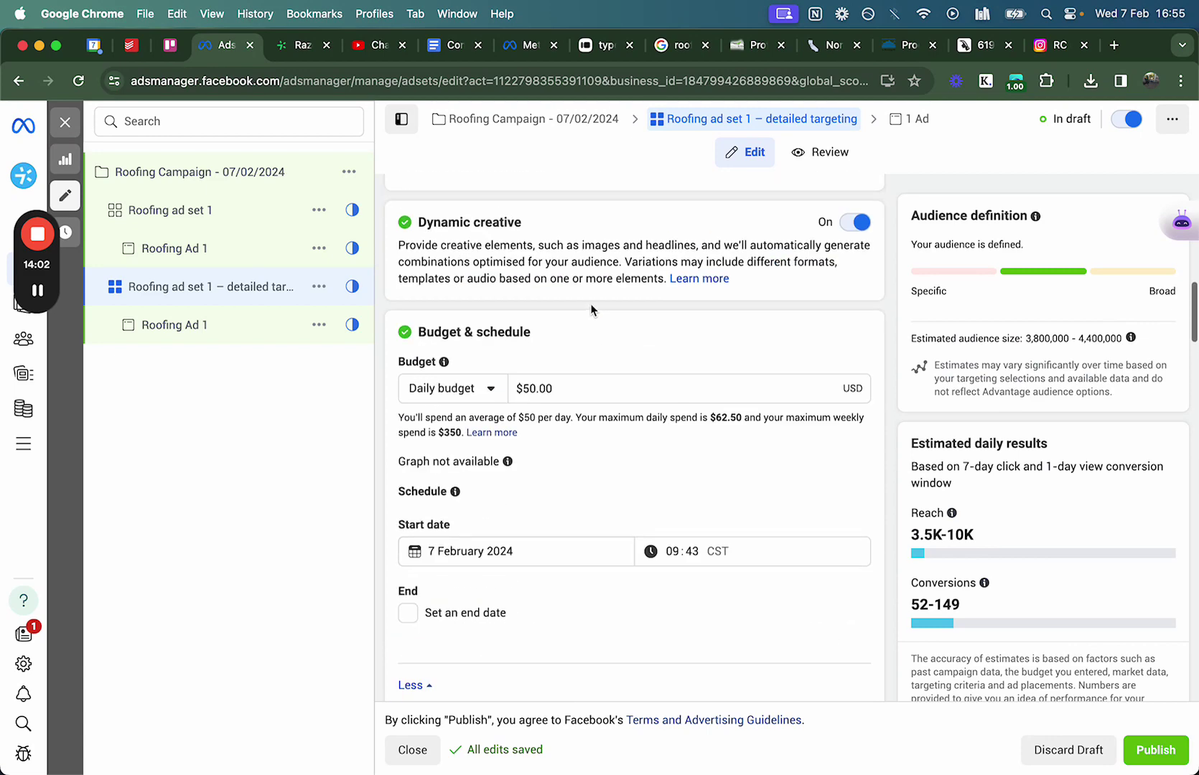
click(546, 488)
key(super+a)
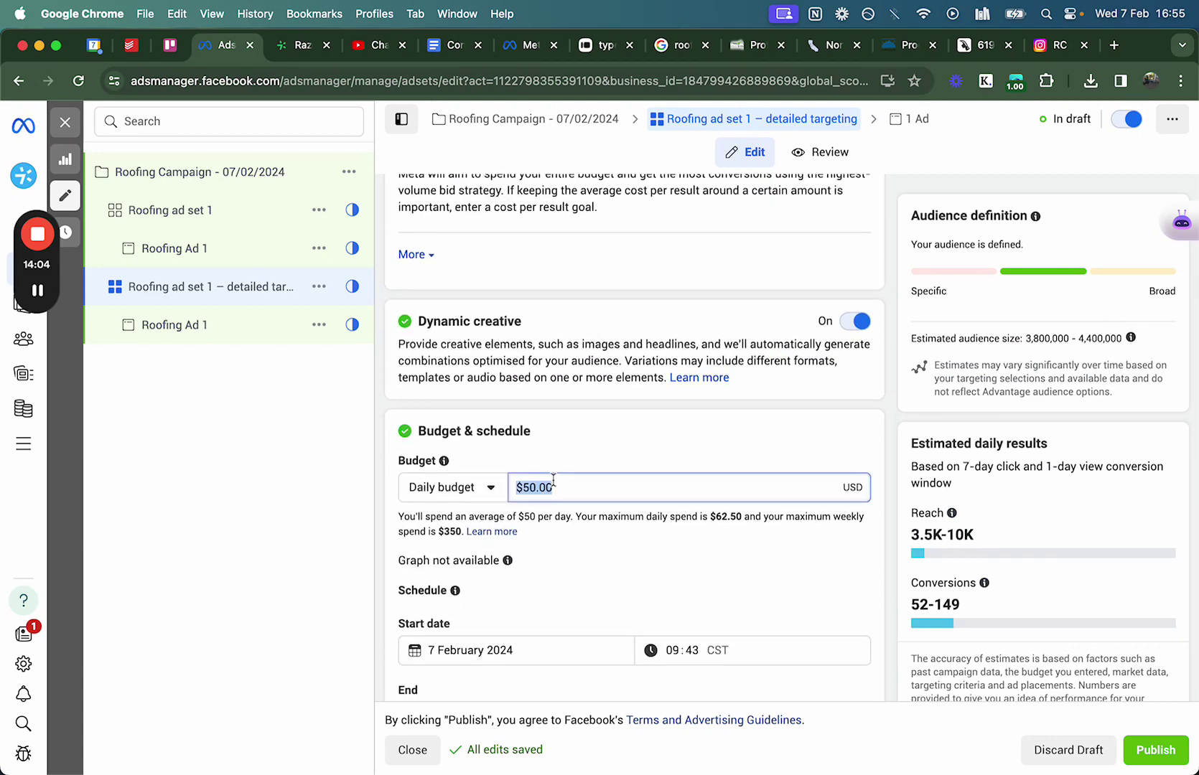
text(25)
scroll(549, 474, up, 10)
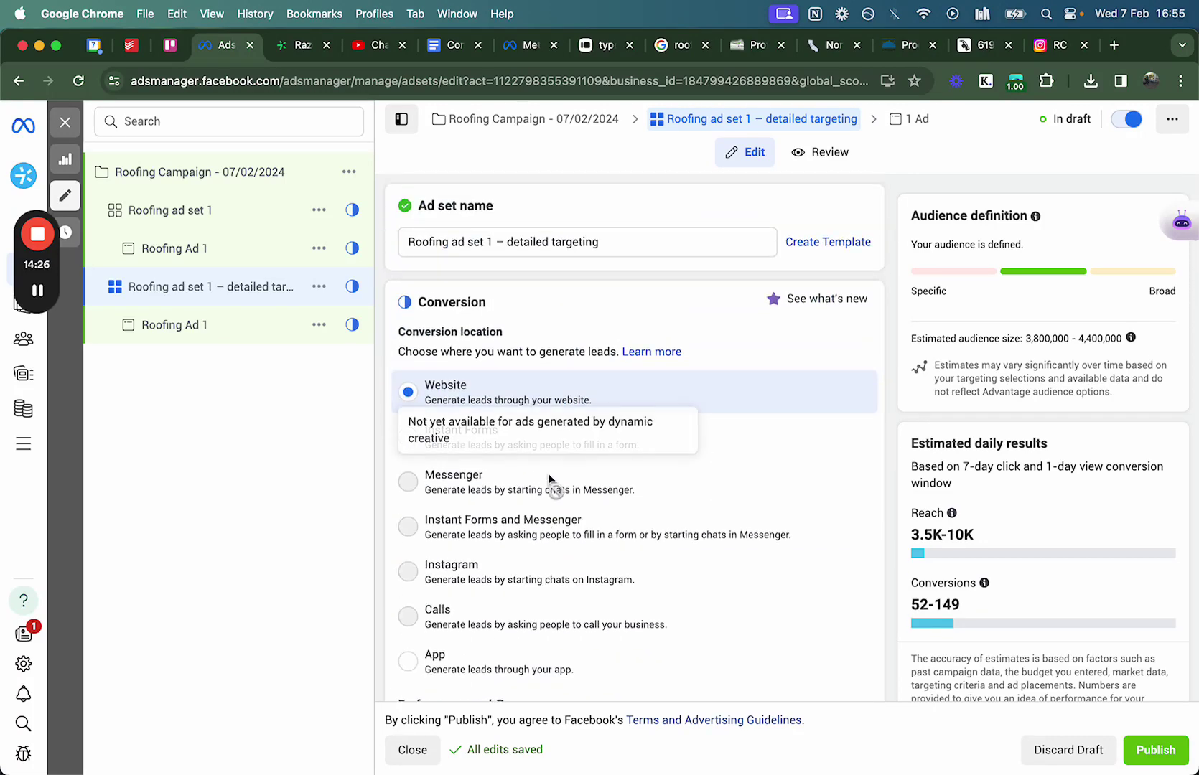